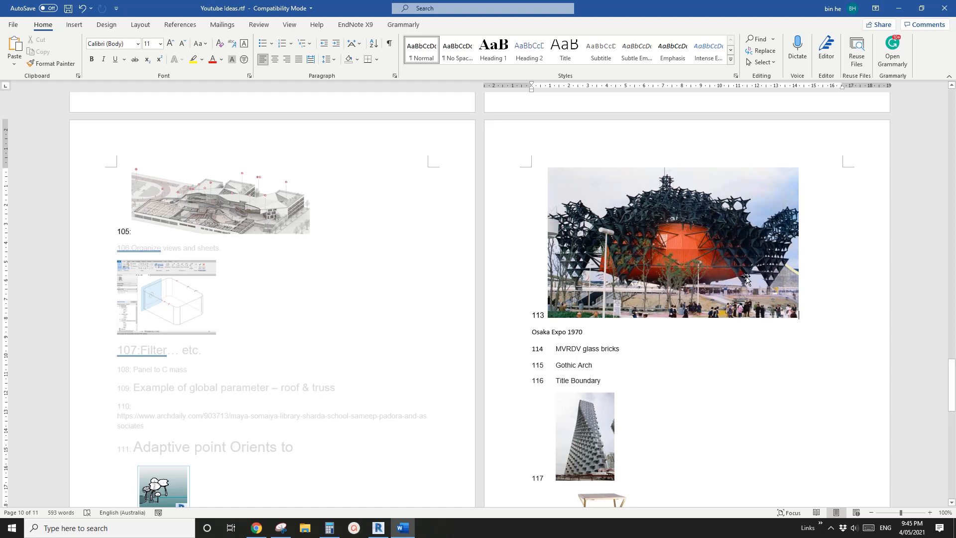
Switch to Revit and create a new family from the Metric Generic Model Adaptive.rft template
{"action": "left_click", "coordinate": [379, 528]}
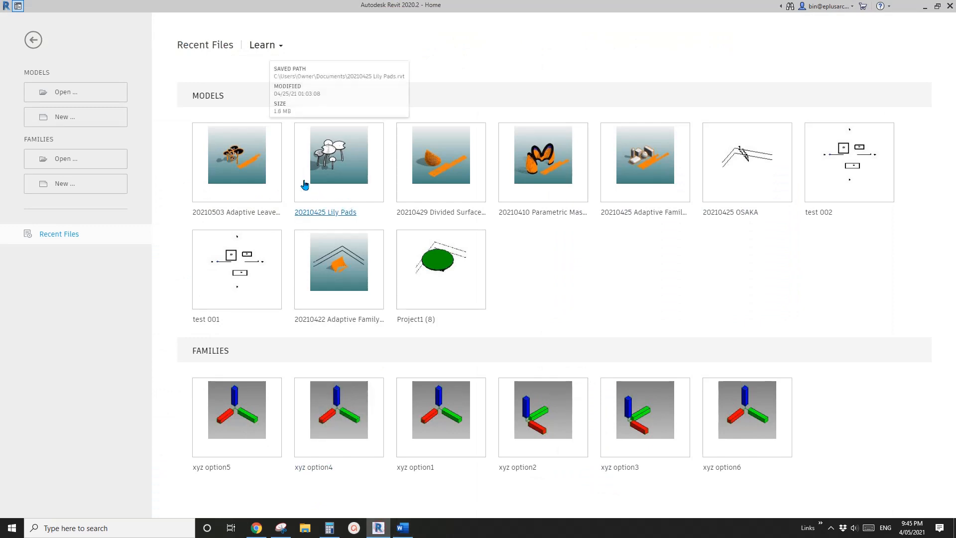
{"action": "left_click", "coordinate": [75, 183]}
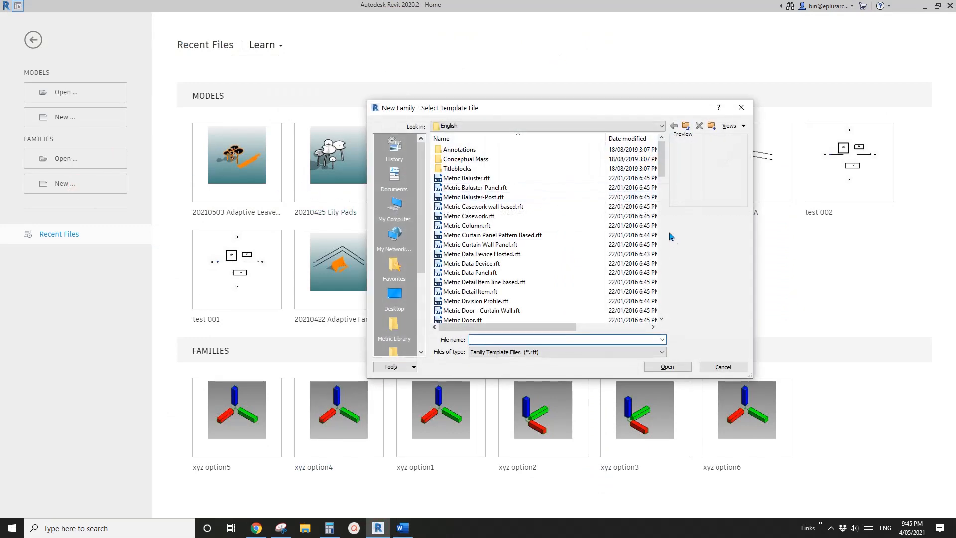
{"action": "left_click_drag", "start_coordinate": [667, 227], "coordinate": [662, 258]}
{"action": "scroll", "coordinate": [498, 219], "scroll_direction": "up", "scroll_amount": 6}
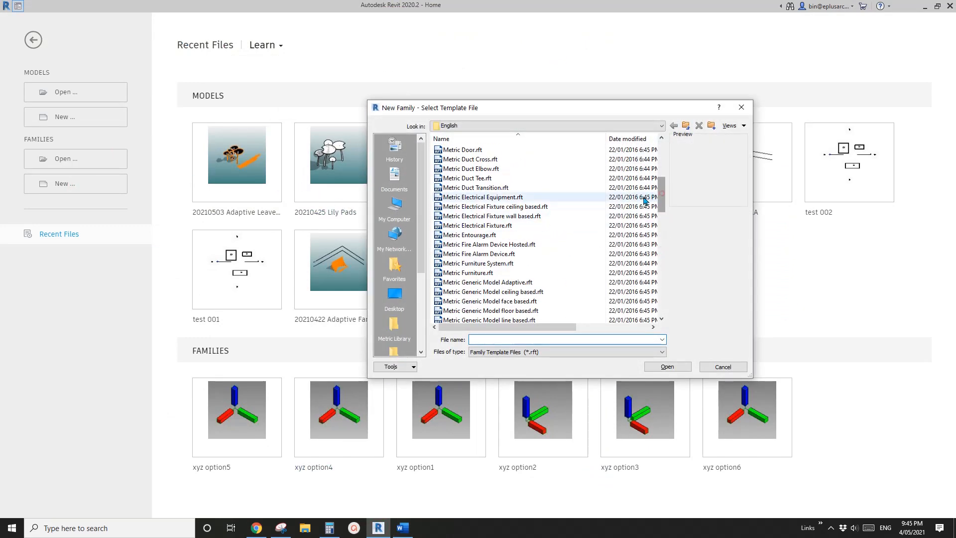
{"action": "left_click", "coordinate": [540, 284]}
{"action": "left_click", "coordinate": [667, 367]}
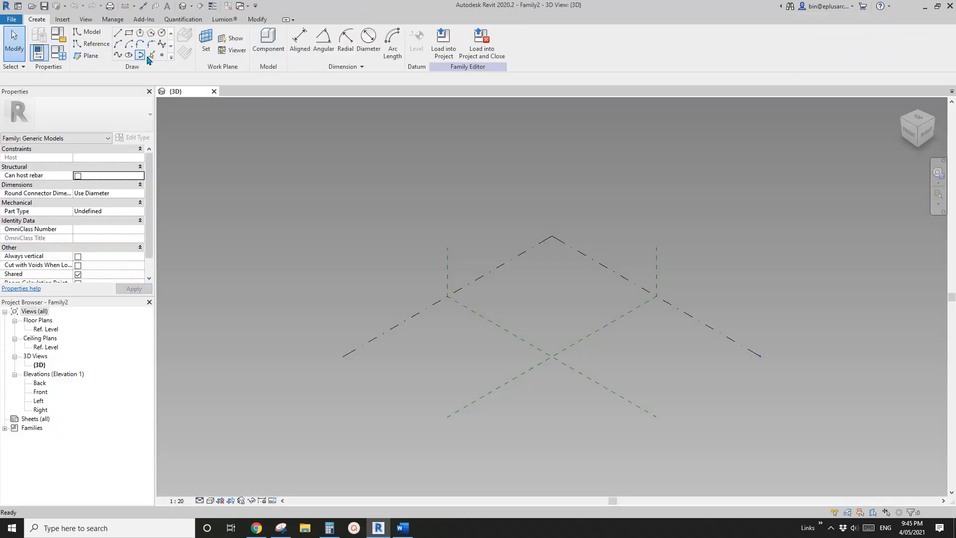
Place a reference point on the Ref. Level near the centre planes and make it adaptive
{"action": "left_click", "coordinate": [511, 356]}
{"action": "key", "text": "Escape"}
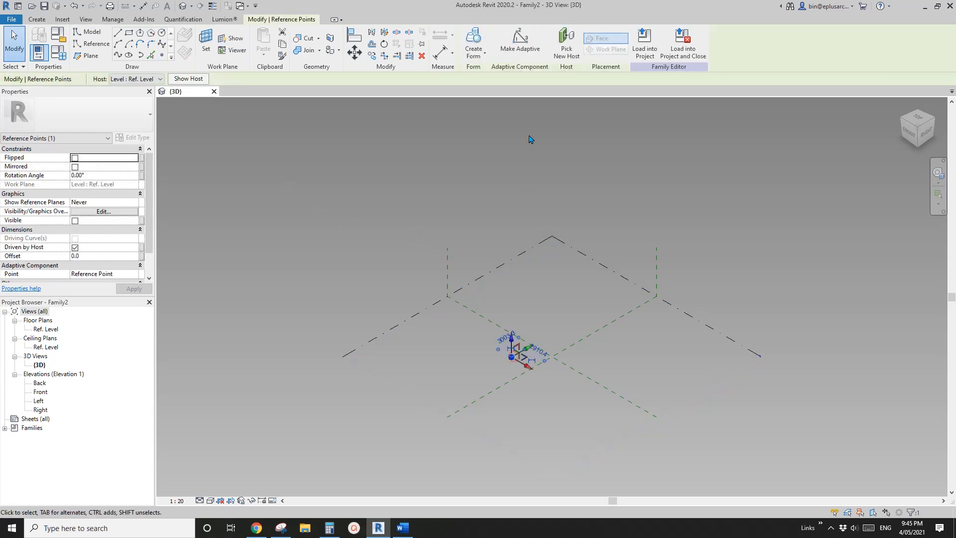
{"action": "left_click", "coordinate": [519, 40]}
{"action": "left_click", "coordinate": [502, 328]}
{"action": "scroll", "coordinate": [503, 329], "scroll_direction": "up", "scroll_amount": 2}
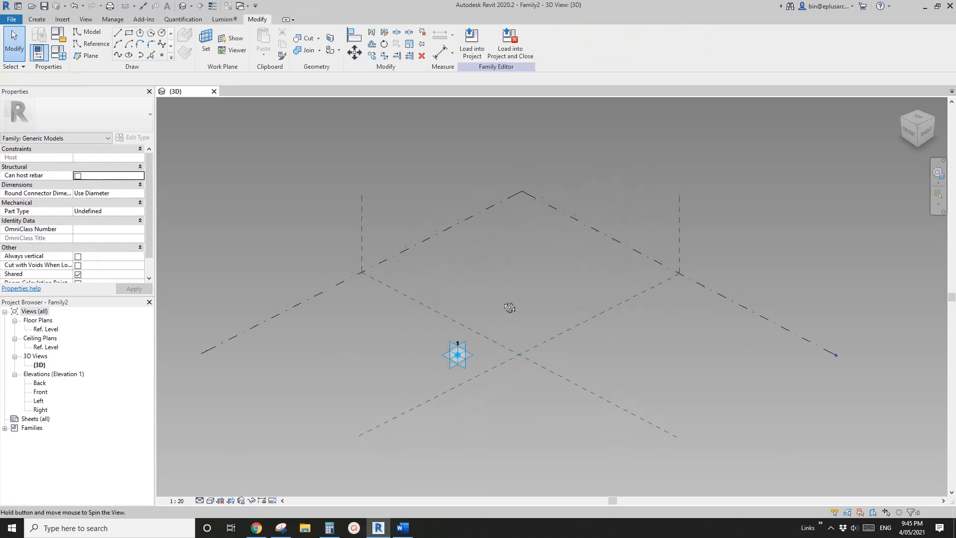
Set the adaptive point's horizontal plane as the work plane and place a reference point on the adaptive point
{"action": "left_click", "coordinate": [164, 52]}
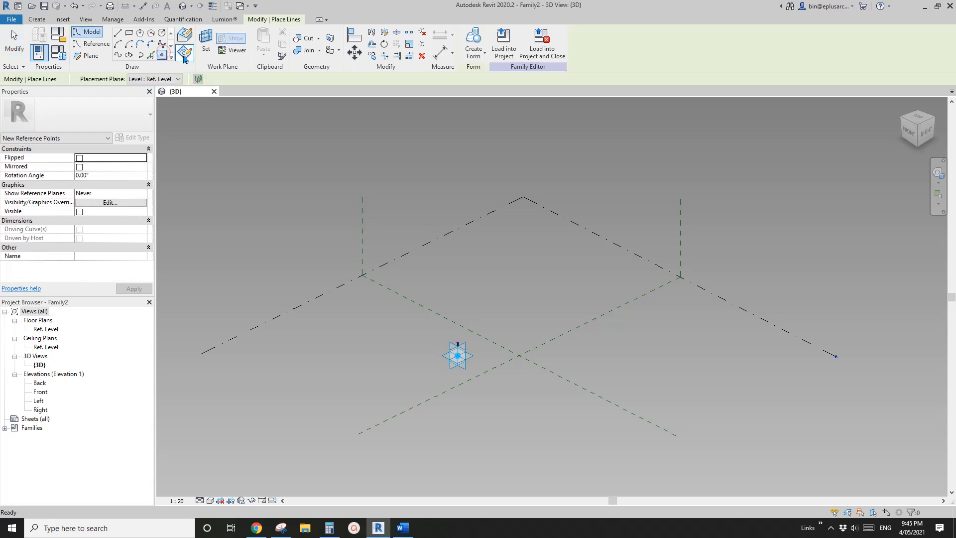
{"action": "left_click", "coordinate": [183, 54]}
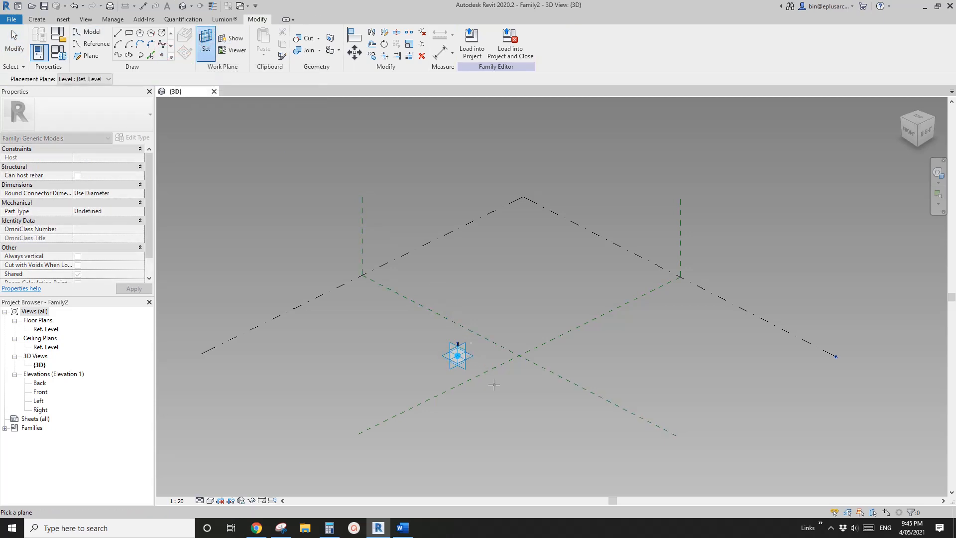
{"action": "left_click", "coordinate": [472, 356]}
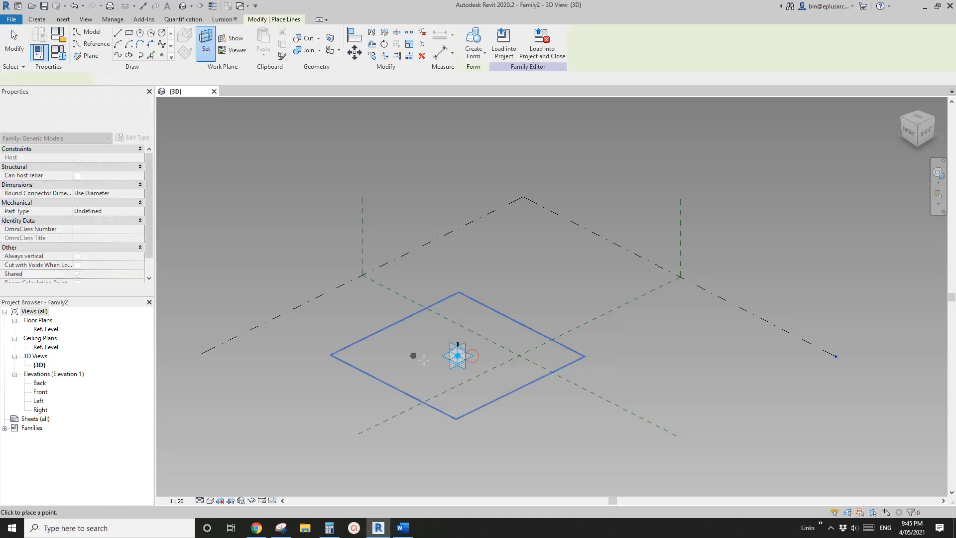
{"action": "scroll", "coordinate": [461, 354], "scroll_direction": "up", "scroll_amount": 4}
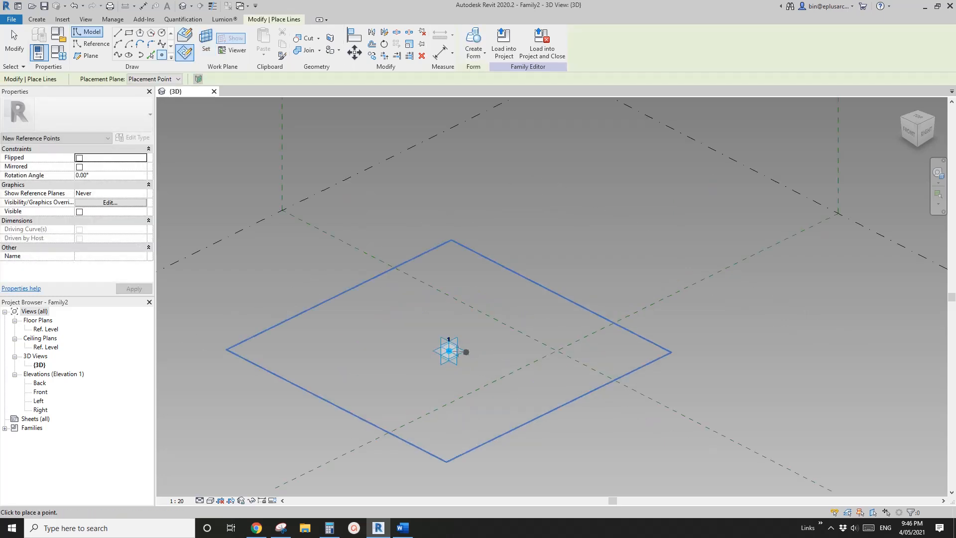
{"action": "left_click", "coordinate": [450, 351]}
{"action": "key", "text": "Escape"}
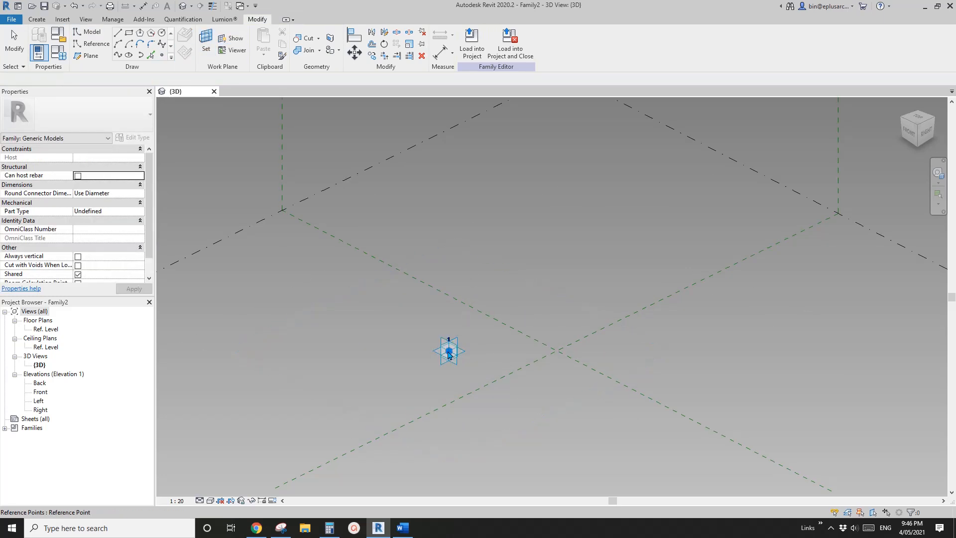
Raise the hosted reference point about 4536 mm and link its offset to a new instance parameter named H
{"action": "left_click", "coordinate": [451, 351]}
{"action": "left_click_drag", "start_coordinate": [452, 334], "coordinate": [451, 232]}
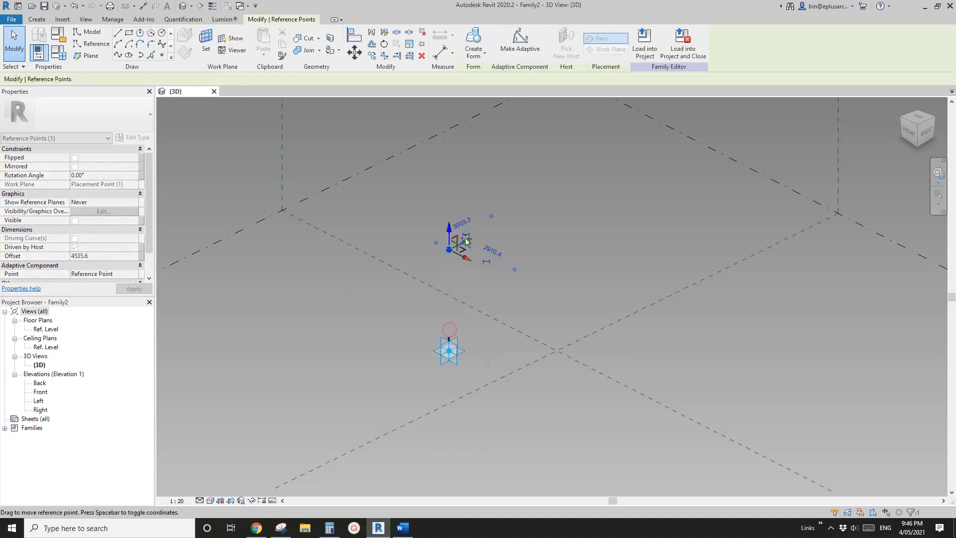
{"action": "left_click", "coordinate": [141, 255]}
{"action": "left_click", "coordinate": [179, 312]}
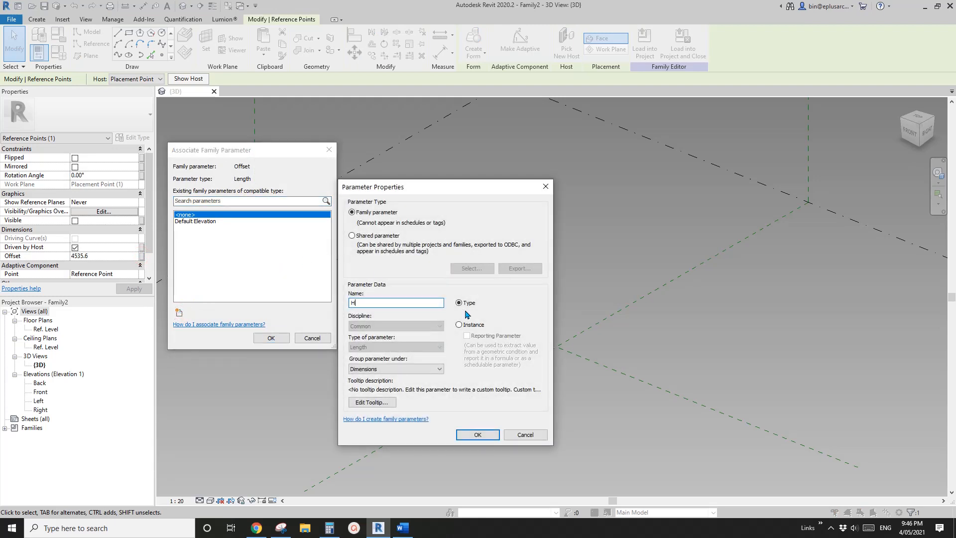
{"action": "left_click", "coordinate": [479, 434]}
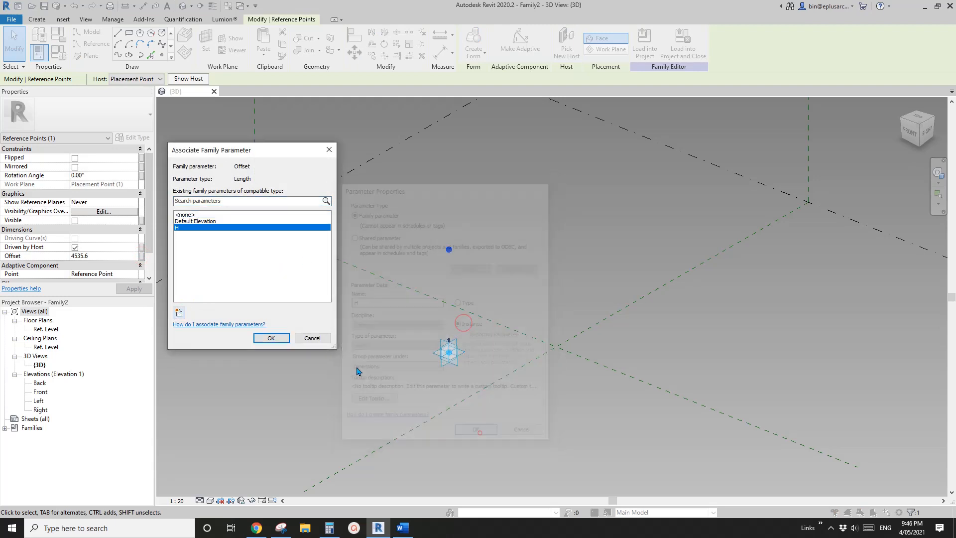
{"action": "left_click", "coordinate": [271, 337]}
Connect the adaptive point and the raised point with a spline through points, and make it a reference line
{"action": "left_click_drag", "start_coordinate": [401, 214], "coordinate": [498, 387]}
{"action": "left_click", "coordinate": [118, 56]}
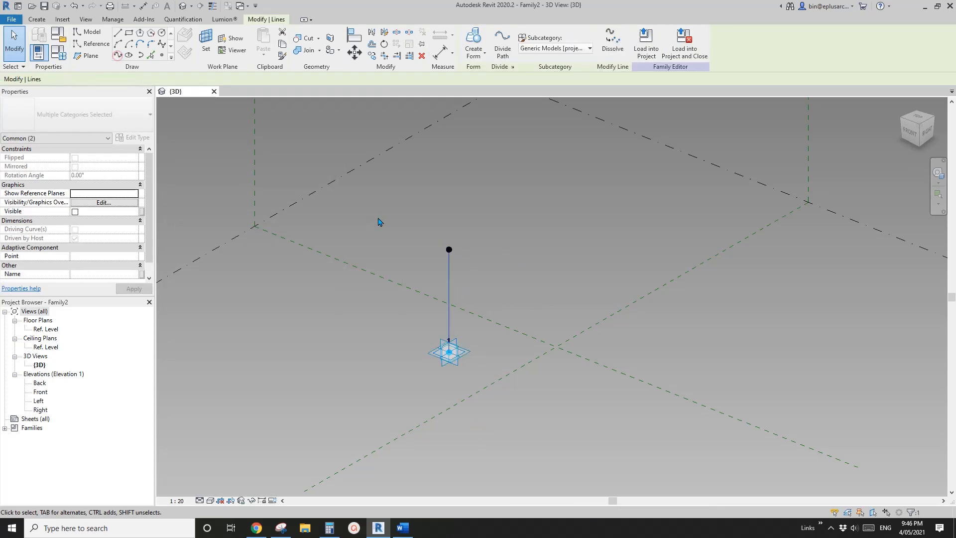
{"action": "left_click", "coordinate": [79, 230]}
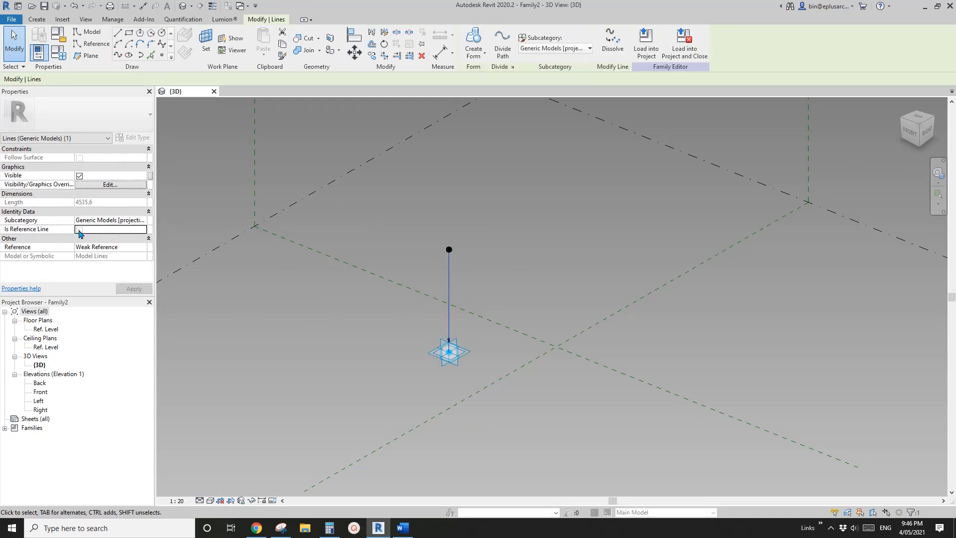
{"action": "left_click", "coordinate": [556, 253]}
Place a reference point on the vertical reference line, a little above its middle
{"action": "middle_click_drag", "start_coordinate": [526, 279], "coordinate": [440, 305], "text": "shift"}
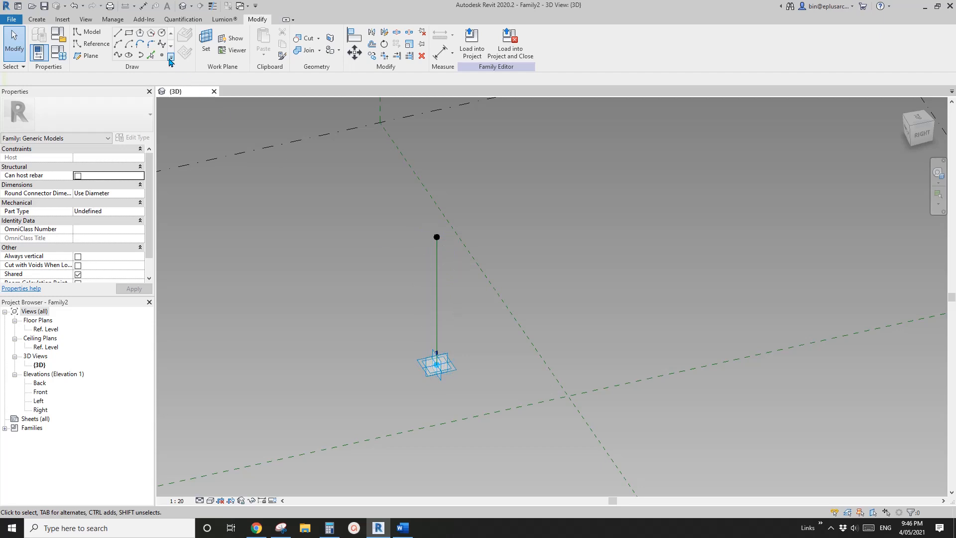
{"action": "left_click", "coordinate": [161, 55]}
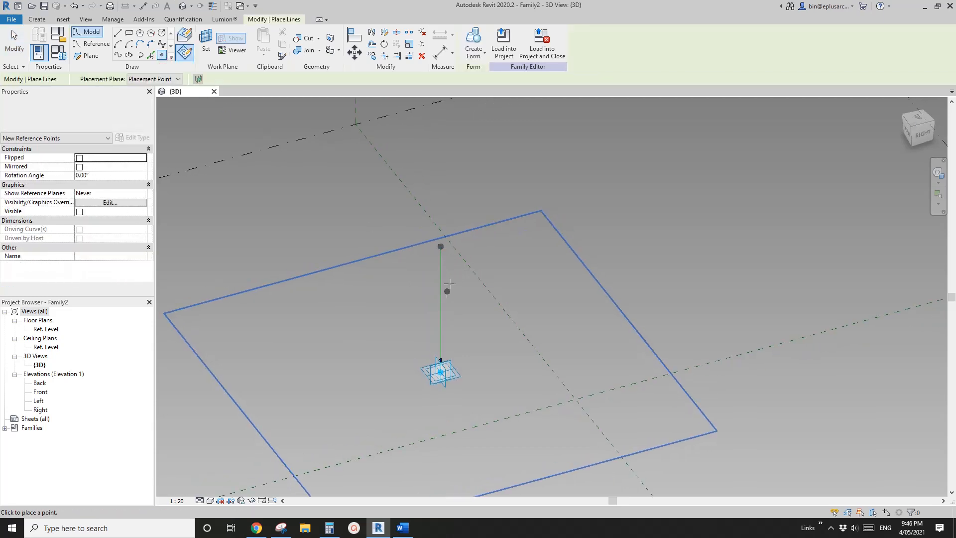
{"action": "middle_click_drag", "start_coordinate": [506, 261], "coordinate": [506, 269]}
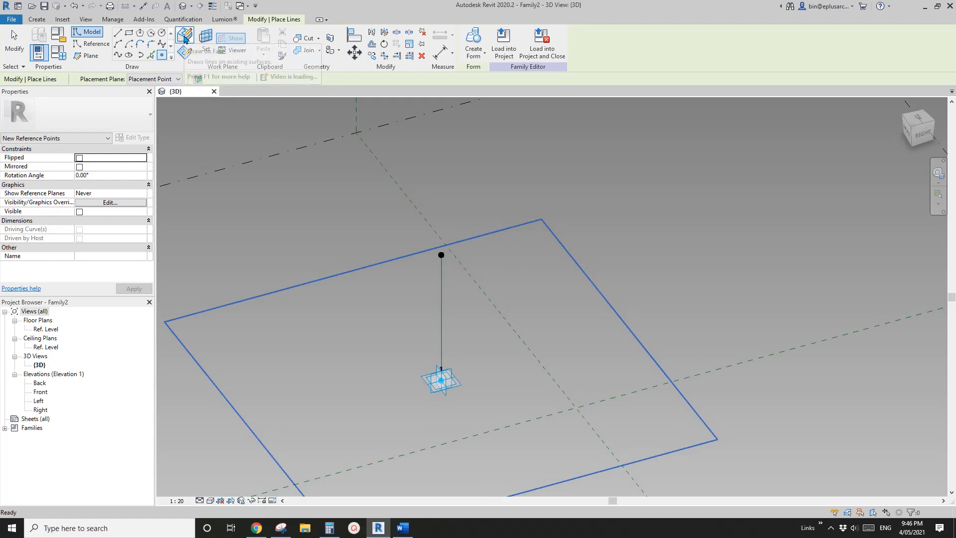
{"action": "left_click", "coordinate": [441, 297]}
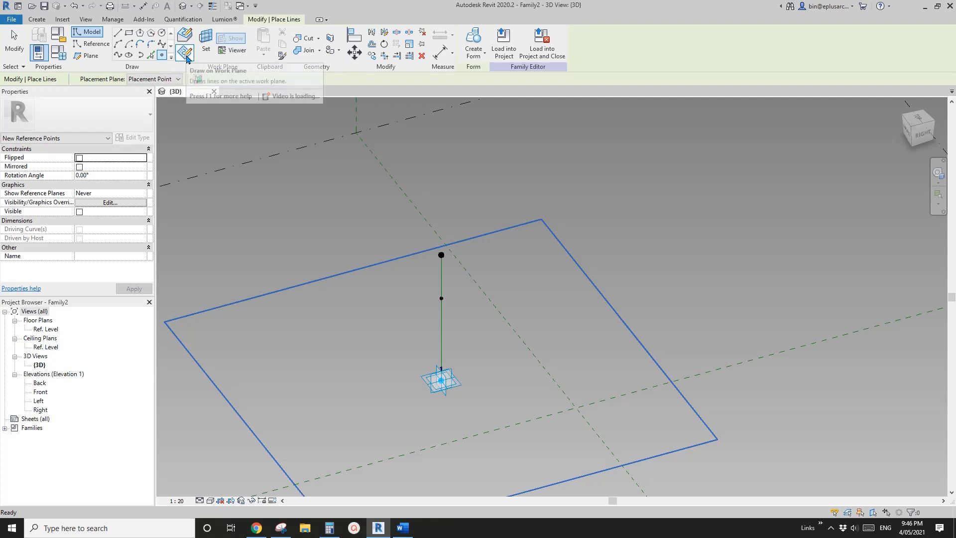
Set the work plane to the vertical plane of the point on the line and place another reference point at that point
{"action": "left_click", "coordinate": [206, 39]}
{"action": "middle_click_drag", "start_coordinate": [465, 314], "coordinate": [508, 324], "text": "shift"}
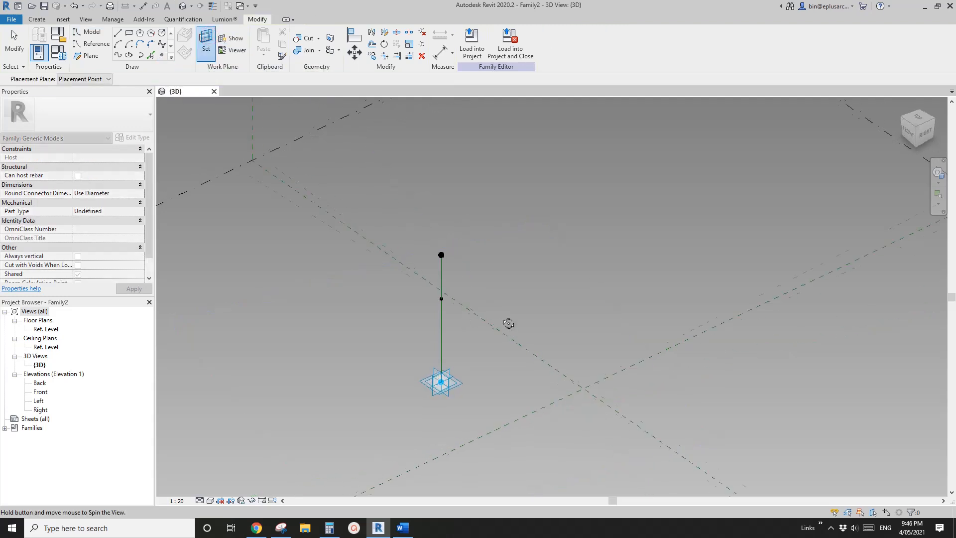
{"action": "middle_click_drag", "start_coordinate": [460, 304], "coordinate": [468, 305], "text": "shift"}
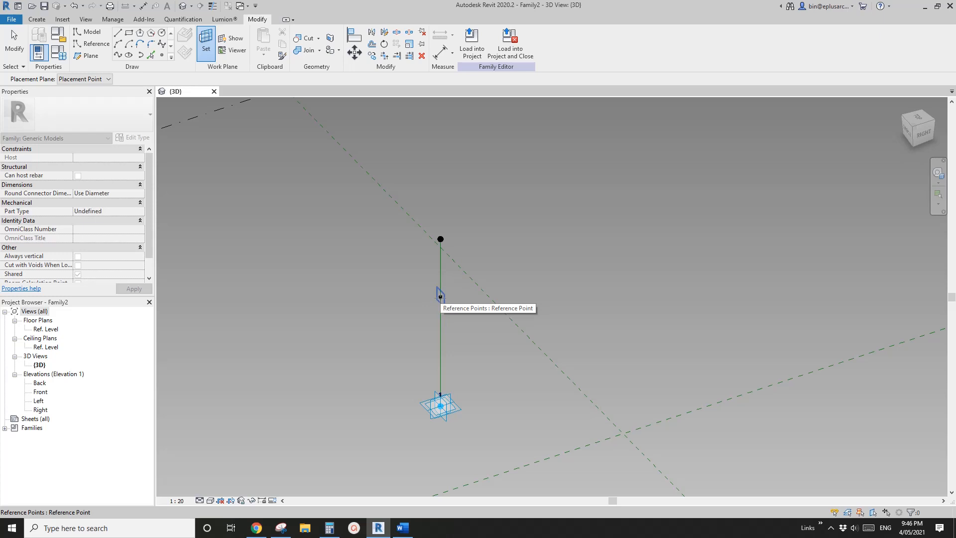
{"action": "left_click", "coordinate": [441, 297]}
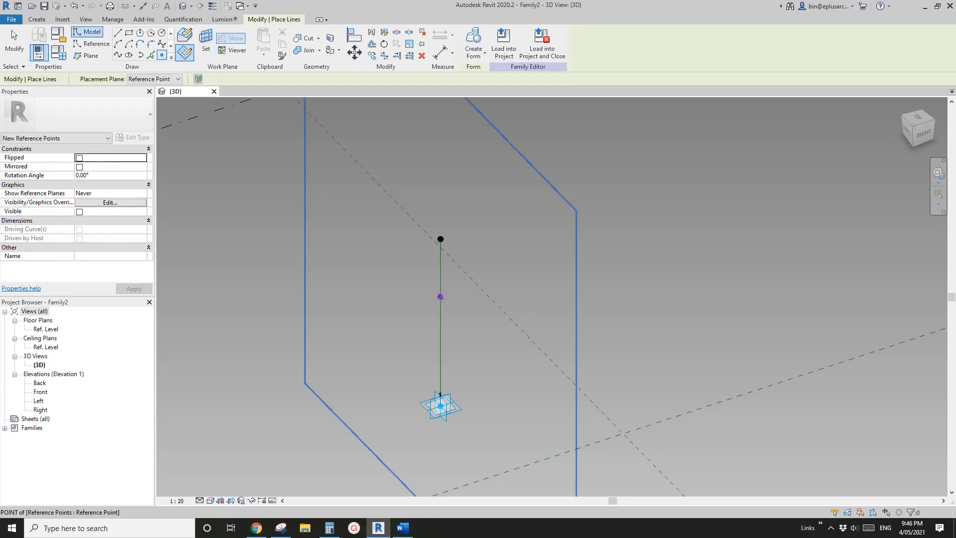
{"action": "left_click", "coordinate": [441, 297]}
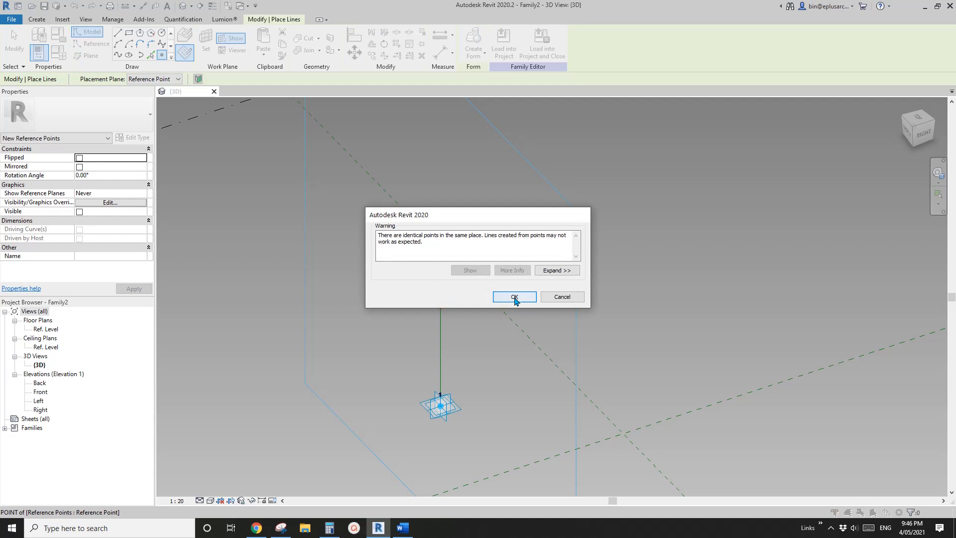
{"action": "left_click", "coordinate": [515, 297]}
{"action": "key", "text": "Escape"}
Offset the new reference point about 1534 mm from the line and link its offset to a new instance parameter named OFS
{"action": "left_click", "coordinate": [442, 301]}
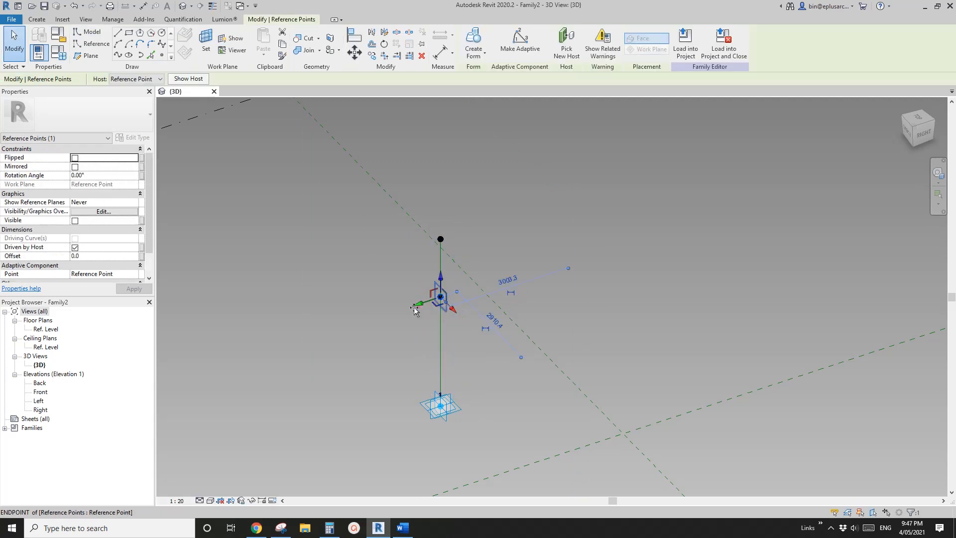
{"action": "left_click_drag", "start_coordinate": [426, 312], "coordinate": [365, 332]}
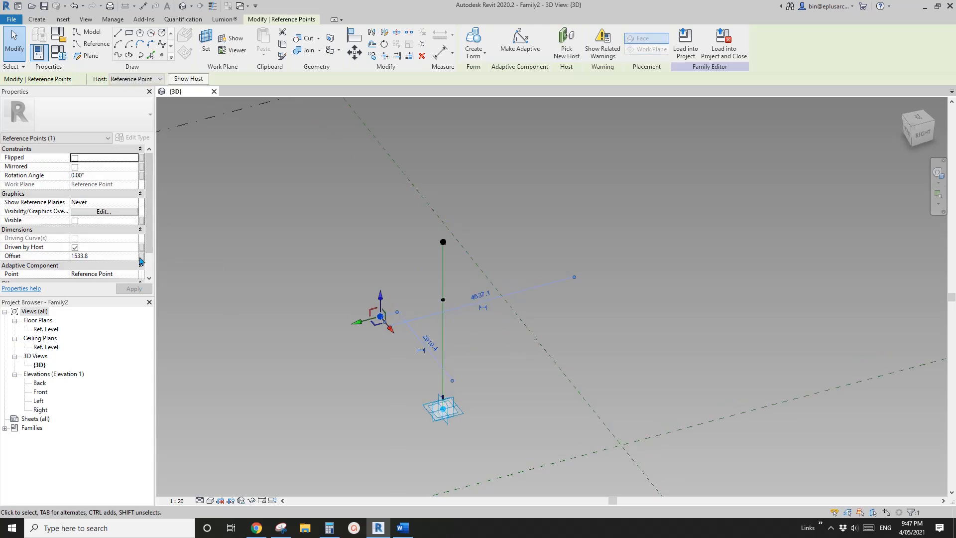
{"action": "left_click", "coordinate": [141, 257]}
{"action": "left_click", "coordinate": [179, 312]}
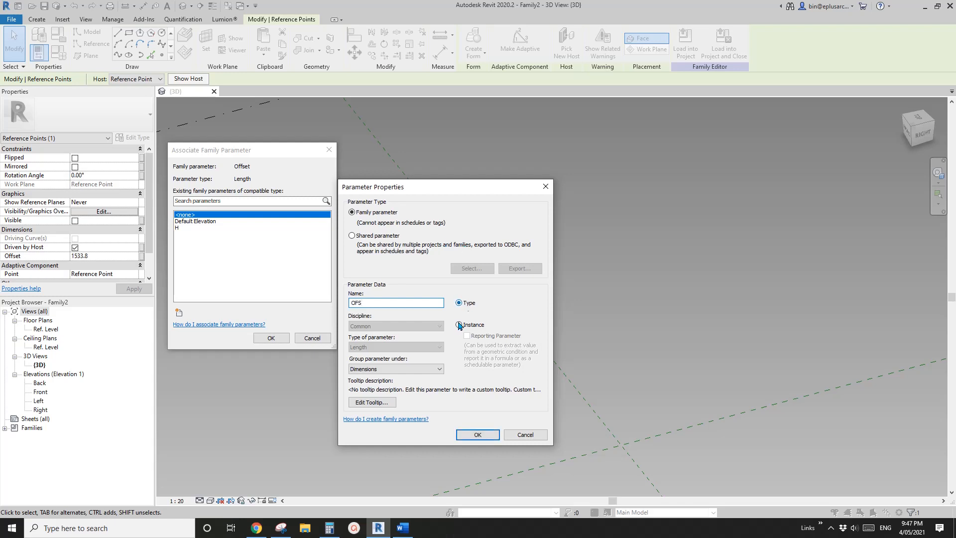
{"action": "left_click", "coordinate": [479, 433]}
{"action": "left_click", "coordinate": [271, 337]}
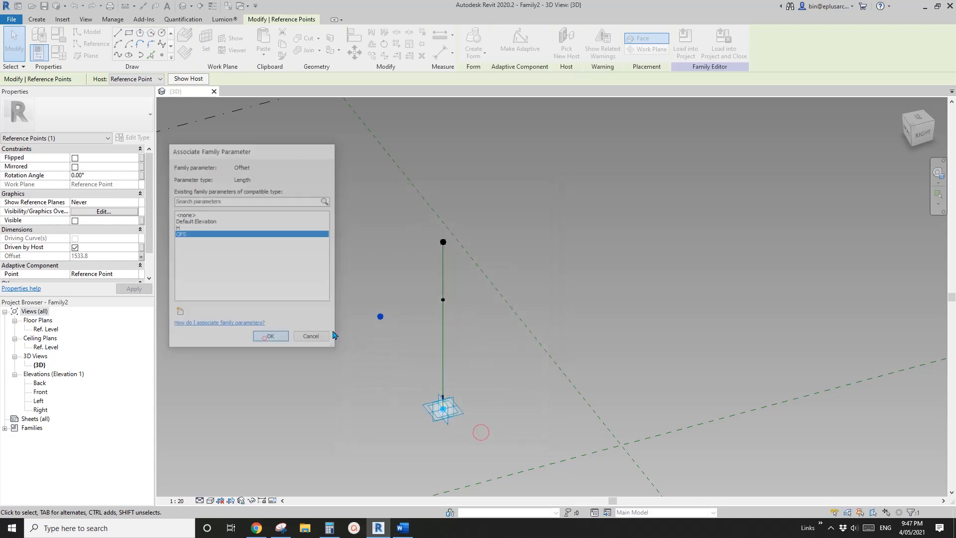
Copy the line-hosted point together with its offset point twice, placing both pairs in free space beyond the reference line
{"action": "left_click_drag", "start_coordinate": [429, 290], "coordinate": [461, 327]}
{"action": "middle_click_drag", "start_coordinate": [444, 289], "coordinate": [440, 276]}
{"action": "key", "text": "Escape"}
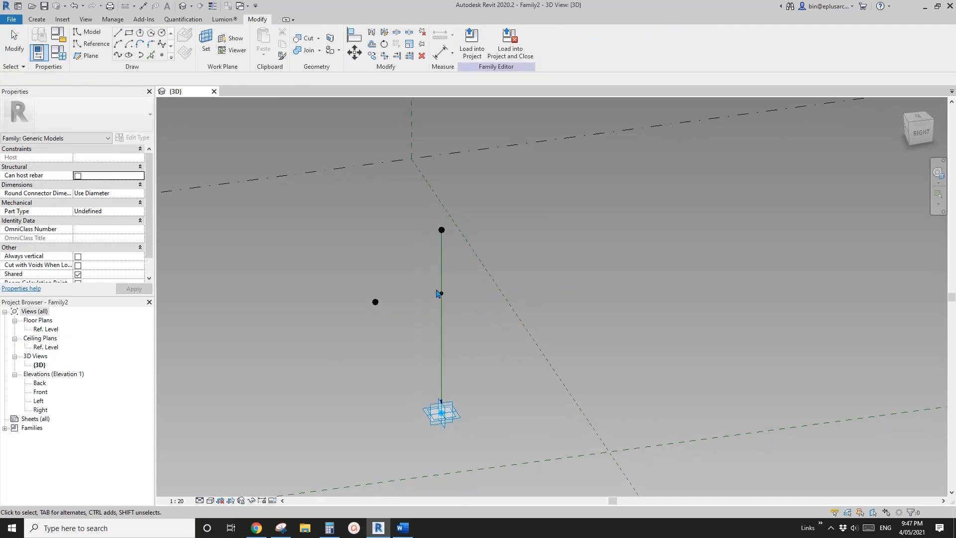
{"action": "left_click_drag", "start_coordinate": [339, 258], "coordinate": [469, 326]}
{"action": "key", "text": "m"}
{"action": "key", "text": "v"}
{"action": "left_click", "coordinate": [438, 307]}
{"action": "left_click", "coordinate": [545, 310]}
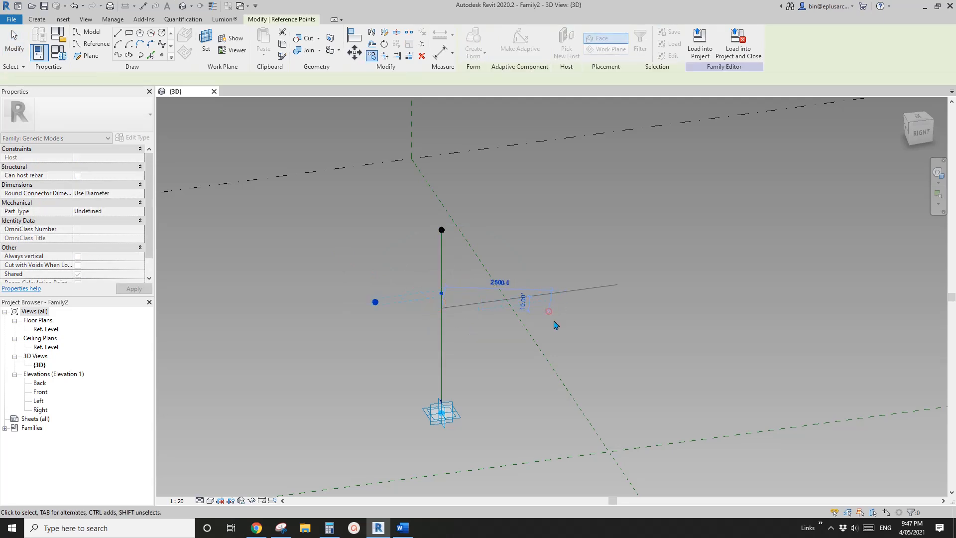
{"action": "key", "text": "c"}
{"action": "key", "text": "o"}
{"action": "left_click", "coordinate": [537, 308]}
{"action": "left_click", "coordinate": [642, 345]}
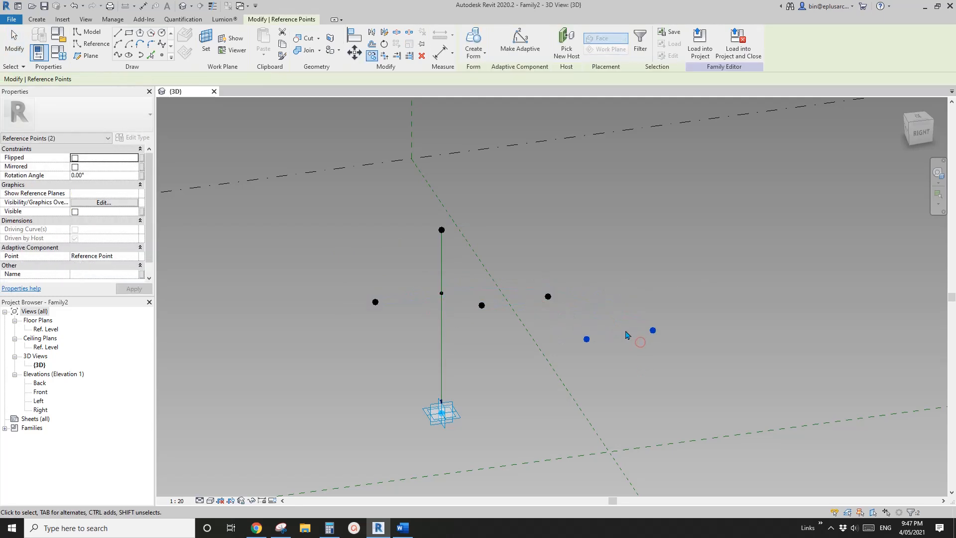
{"action": "key", "text": "Escape"}
Re-host the first copied pair's host point onto the vertical reference line, between the existing hosted point and the upper end
{"action": "left_click", "coordinate": [548, 297]}
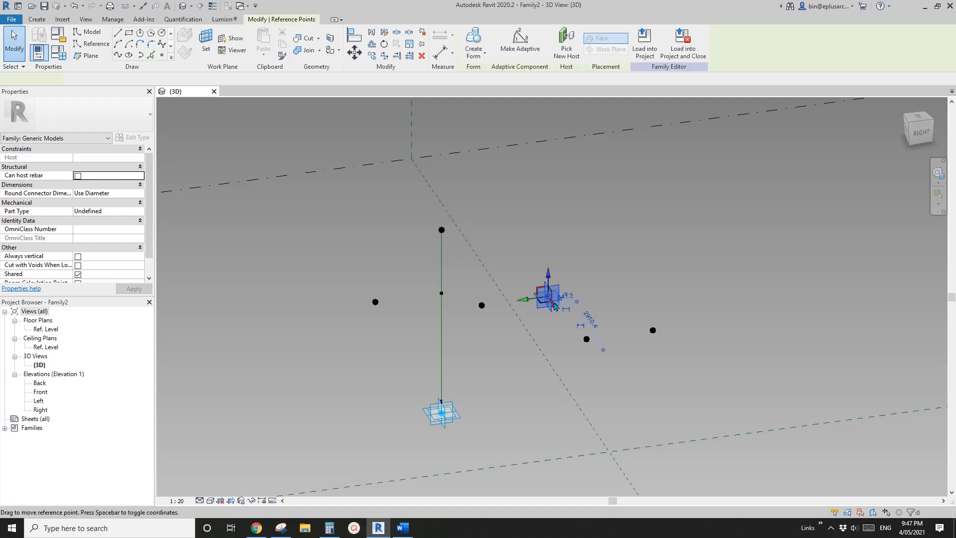
{"action": "mouse_move", "coordinate": [548, 249]}
{"action": "left_mouse_down"}
{"action": "mouse_move", "coordinate": [550, 219]}
{"action": "mouse_move", "coordinate": [540, 257]}
{"action": "left_mouse_up"}
{"action": "scroll", "coordinate": [499, 264], "scroll_direction": "up", "scroll_amount": 1}
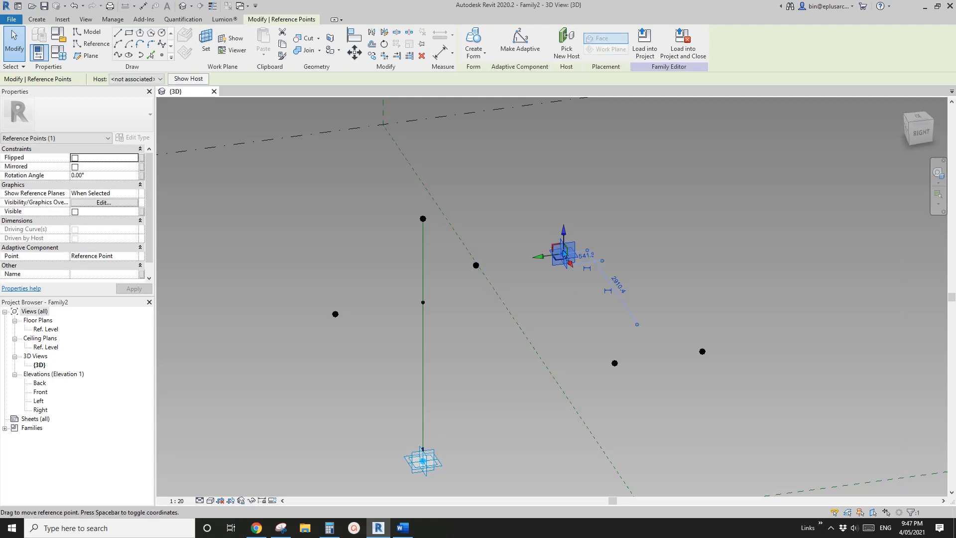
{"action": "left_click", "coordinate": [567, 44]}
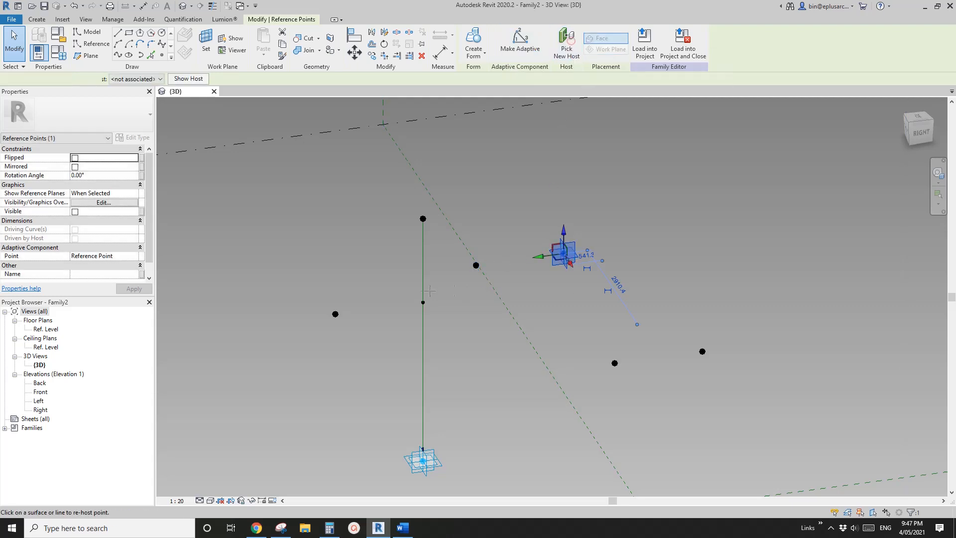
{"action": "left_click", "coordinate": [426, 258]}
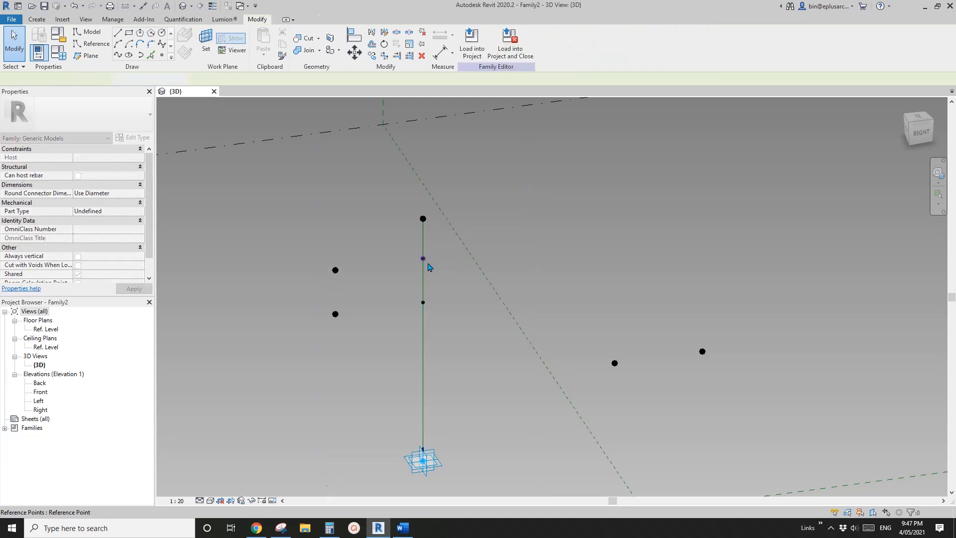
Re-host the second copied pair's host point onto the vertical reference line, just below its upper end
{"action": "scroll", "coordinate": [424, 263], "scroll_direction": "up", "scroll_amount": 1}
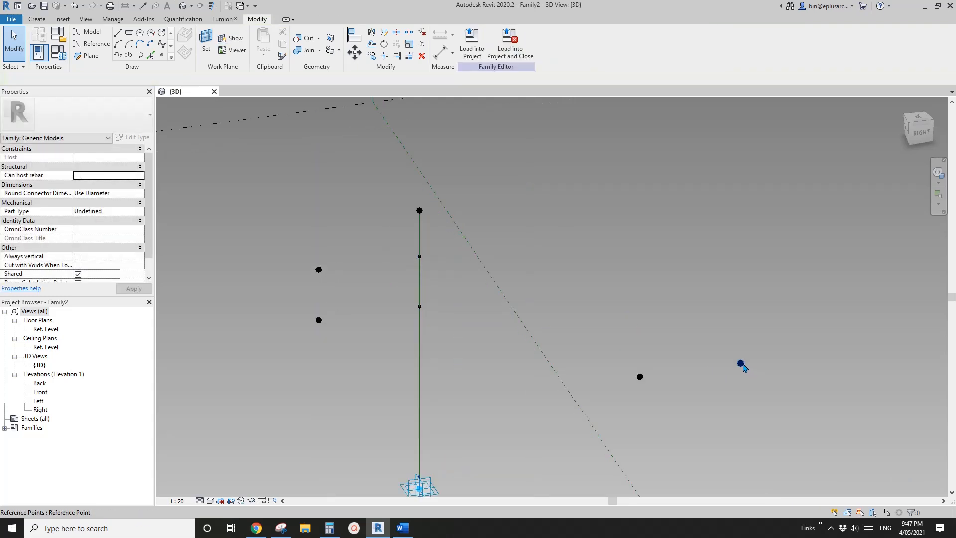
{"action": "left_click", "coordinate": [741, 364]}
{"action": "left_click", "coordinate": [554, 56]}
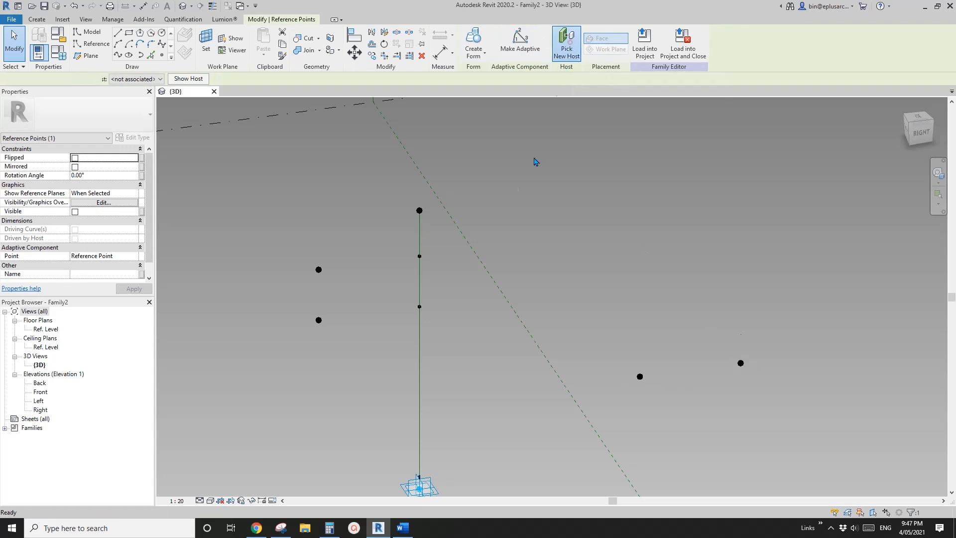
{"action": "left_click", "coordinate": [427, 241]}
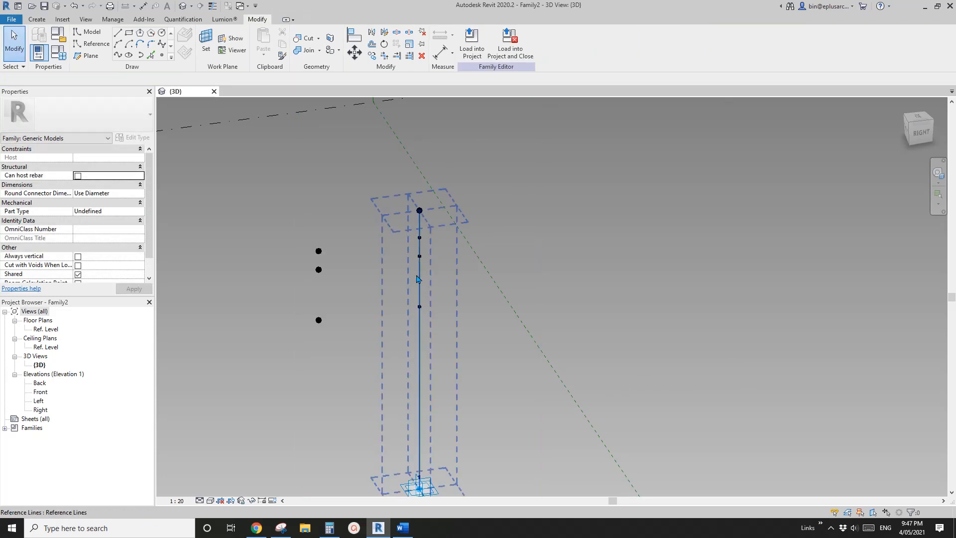
Set the rotation angle to 120° for the middle point hosted on the line and 240° for the uppermost hosted point
{"action": "left_click", "coordinate": [419, 256]}
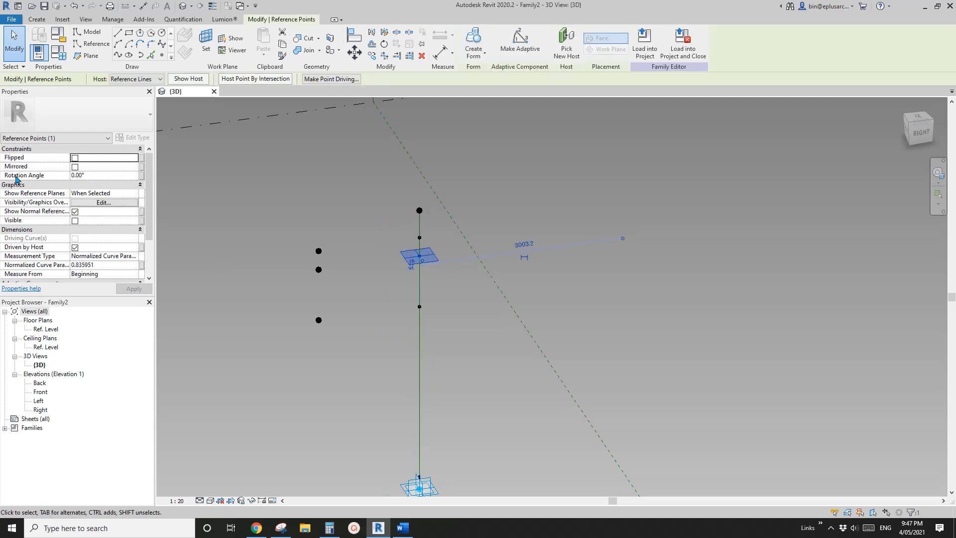
{"action": "left_click", "coordinate": [103, 177]}
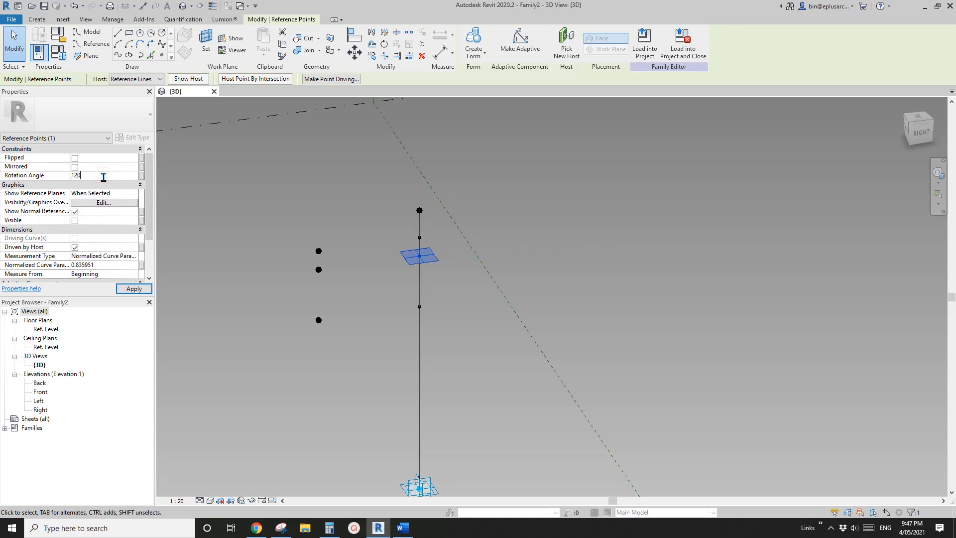
{"action": "left_click", "coordinate": [421, 239]}
{"action": "left_click", "coordinate": [102, 177]}
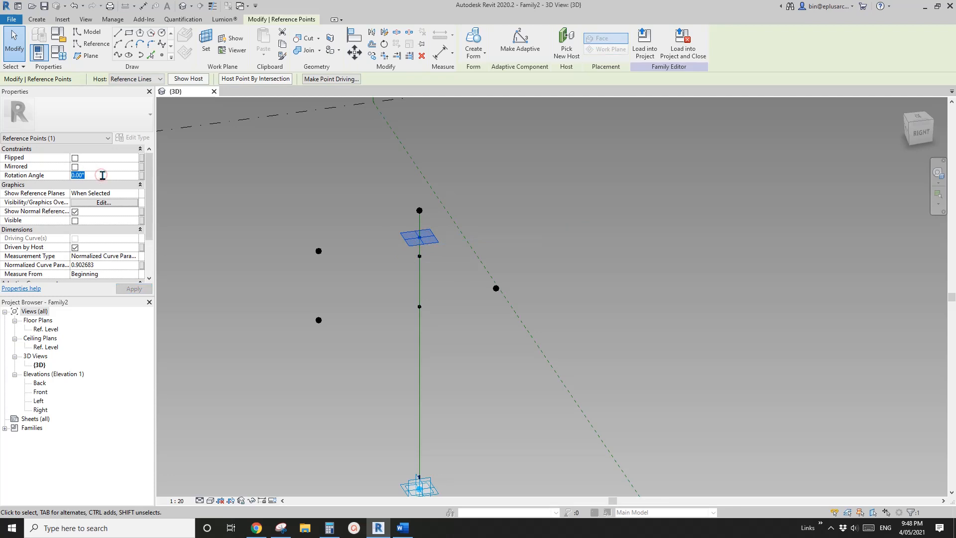
{"action": "type", "text": "240"}
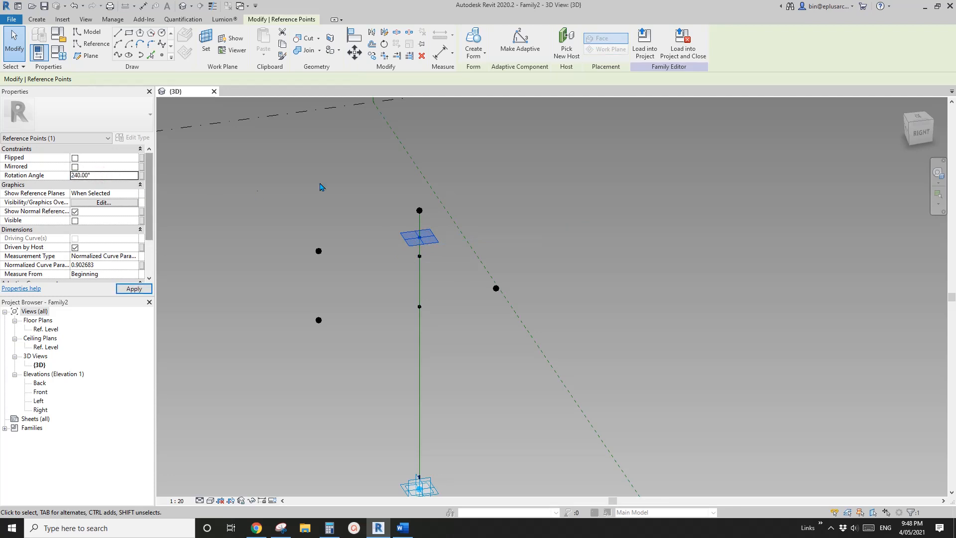
Set the normalized curve parameter of all three points hosted on the vertical line to 1, accepting the coincident points
{"action": "middle_click_drag", "start_coordinate": [409, 265], "coordinate": [478, 223], "text": "shift"}
{"action": "scroll", "coordinate": [415, 289], "scroll_direction": "up", "scroll_amount": 4}
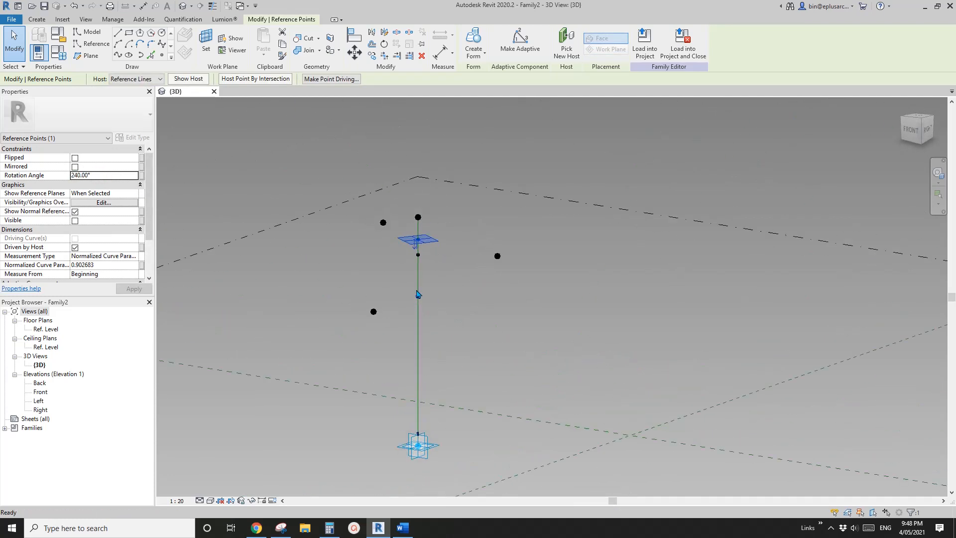
{"action": "key", "text": "Escape"}
{"action": "left_click_drag", "start_coordinate": [389, 222], "coordinate": [458, 343]}
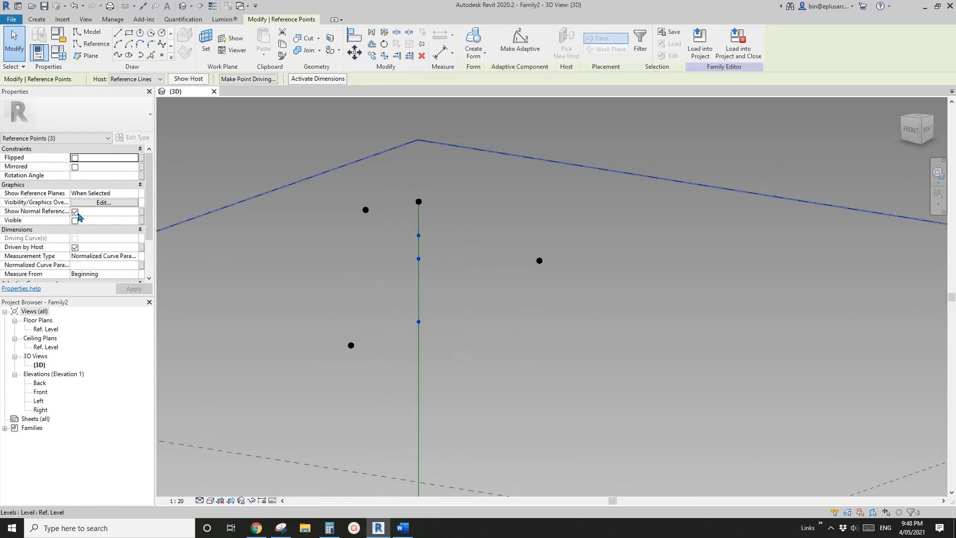
{"action": "left_click", "coordinate": [86, 264]}
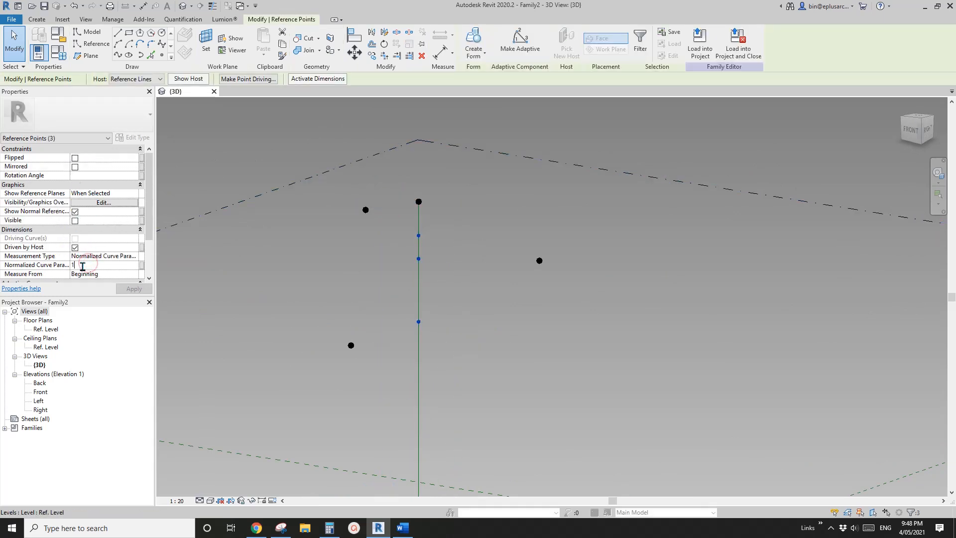
{"action": "type", "text": "1"}
{"action": "key", "text": "Return"}
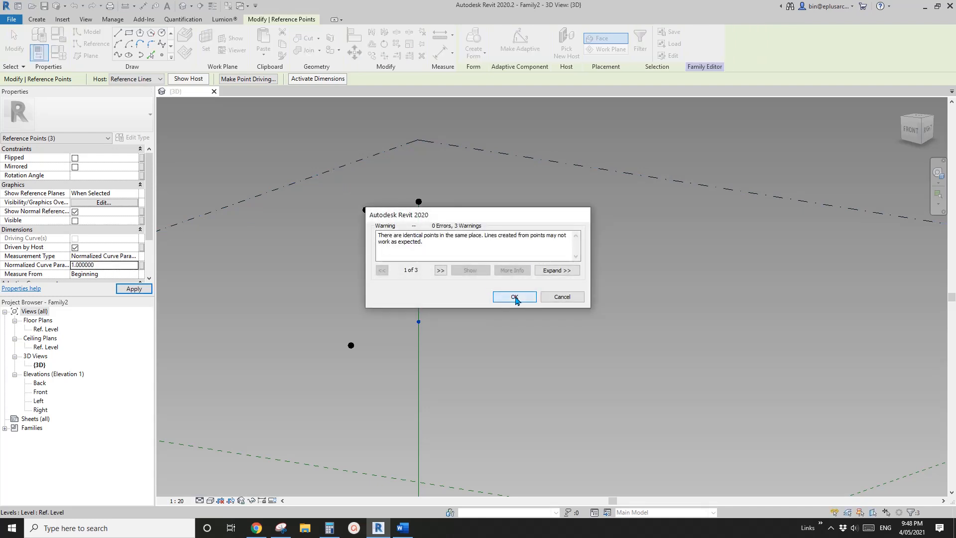
{"action": "left_click", "coordinate": [515, 297]}
Set the family parameters OFS to 3000 and H to 5000
{"action": "middle_click_drag", "start_coordinate": [495, 284], "coordinate": [515, 231], "text": "shift"}
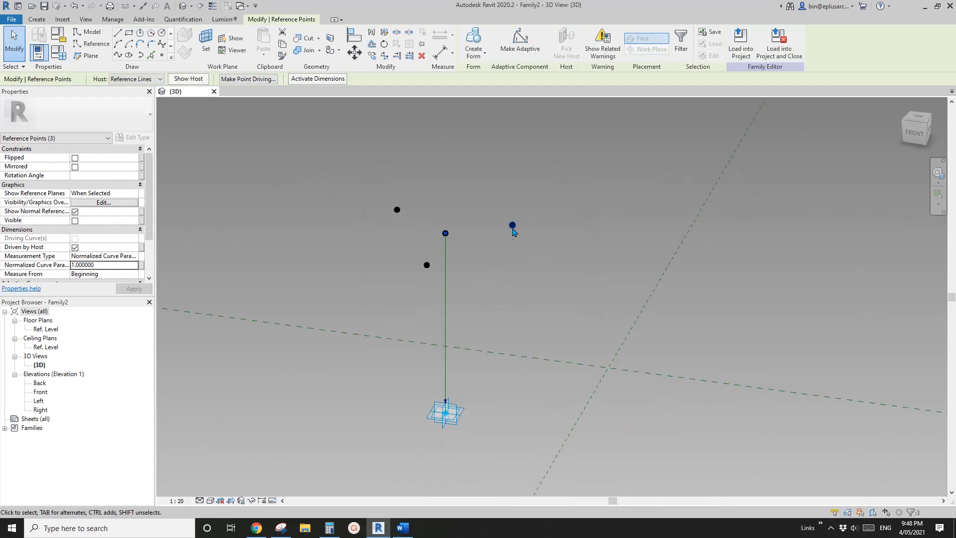
{"action": "middle_click_drag", "start_coordinate": [496, 274], "coordinate": [434, 155], "text": "shift"}
{"action": "middle_click_drag", "start_coordinate": [398, 220], "coordinate": [531, 203]}
{"action": "left_click", "coordinate": [61, 56]}
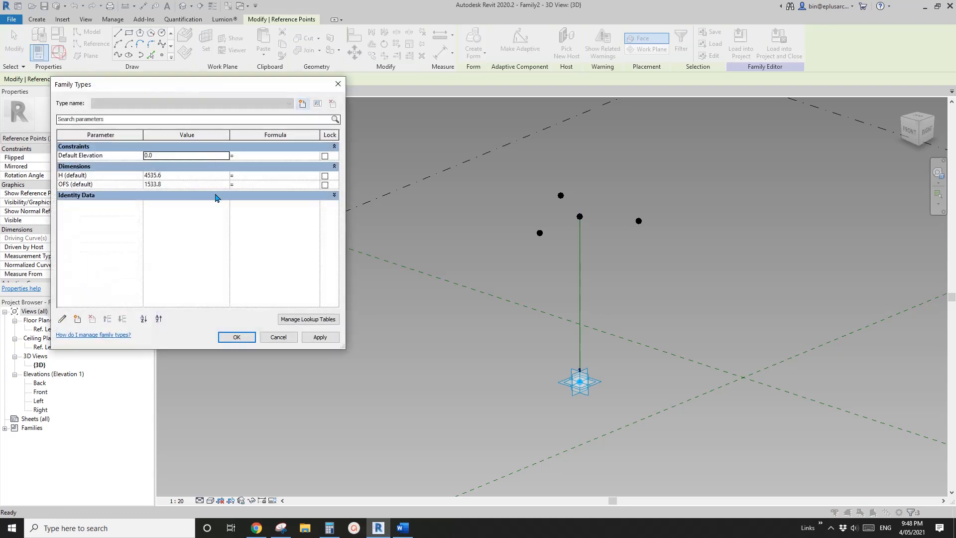
{"action": "left_click", "coordinate": [172, 175]}
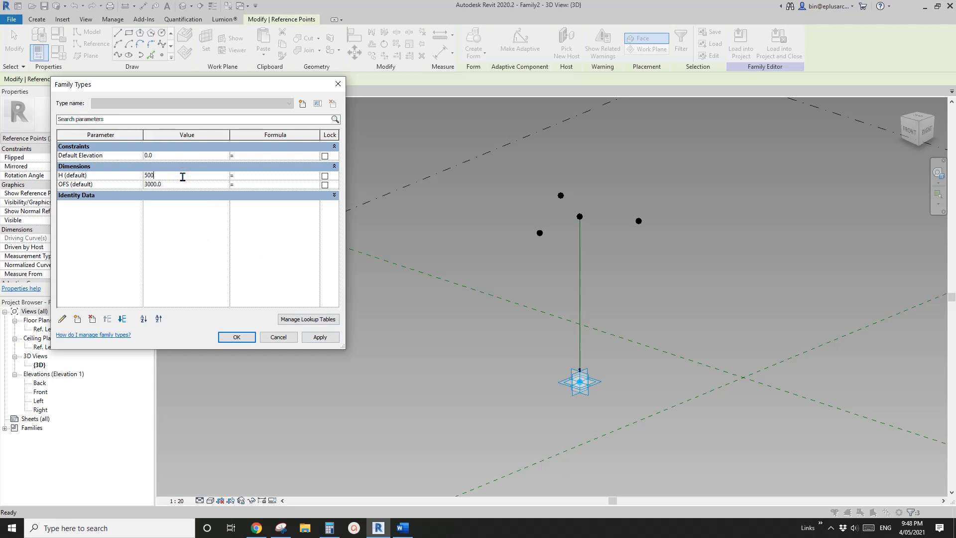
{"action": "left_click", "coordinate": [320, 337]}
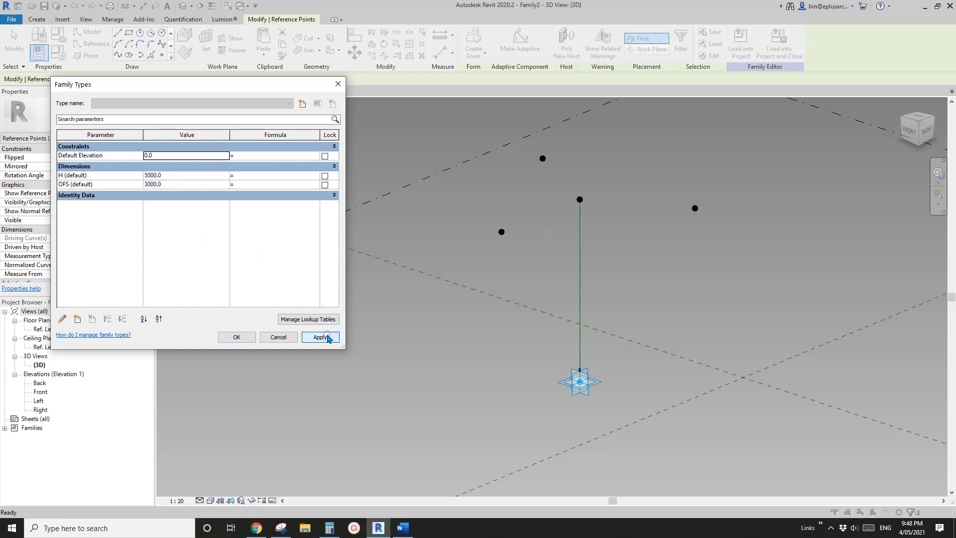
{"action": "left_click", "coordinate": [238, 337]}
{"action": "left_click", "coordinate": [704, 306]}
Connect one offset point to the adaptive base point with a spline through points and make it a reference line
{"action": "middle_click_drag", "start_coordinate": [704, 305], "coordinate": [647, 349], "text": "shift"}
{"action": "left_click_drag", "start_coordinate": [426, 201], "coordinate": [486, 258]}
{"action": "left_click_drag", "start_coordinate": [525, 327], "coordinate": [610, 403], "text": "ctrl"}
{"action": "left_click", "coordinate": [118, 56]}
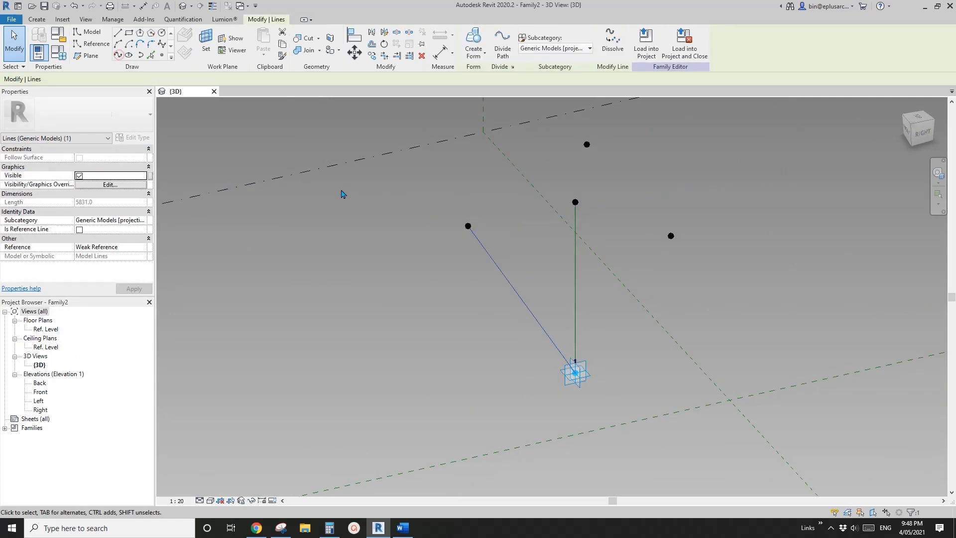
{"action": "left_click", "coordinate": [79, 230]}
{"action": "left_click_drag", "start_coordinate": [576, 134], "coordinate": [619, 165]}
{"action": "left_click_drag", "start_coordinate": [431, 197], "coordinate": [488, 242]}
{"action": "left_click", "coordinate": [527, 234]}
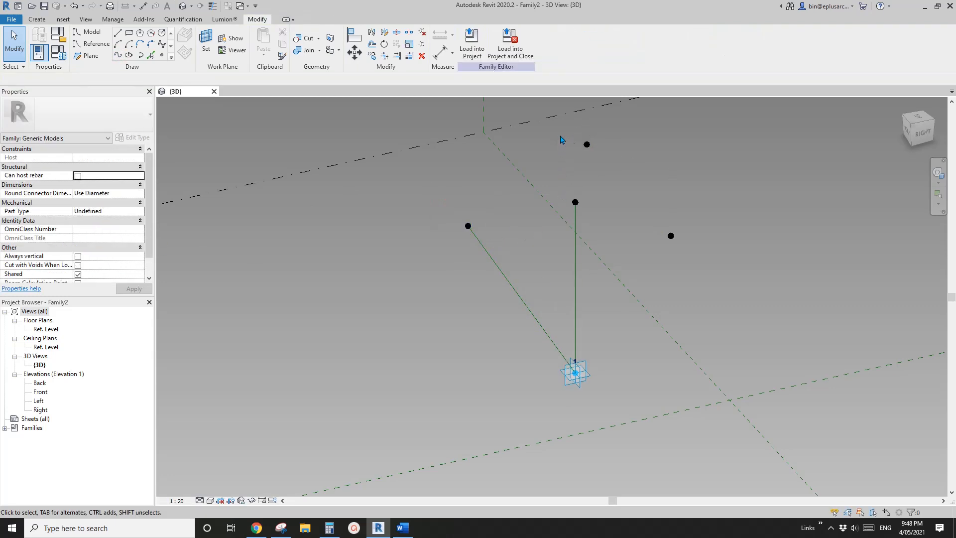
Connect the second offset point to the adaptive base point with a spline through points and turn it into a reference line
{"action": "left_click", "coordinate": [586, 144]}
{"action": "left_click", "coordinate": [575, 383], "text": "ctrl"}
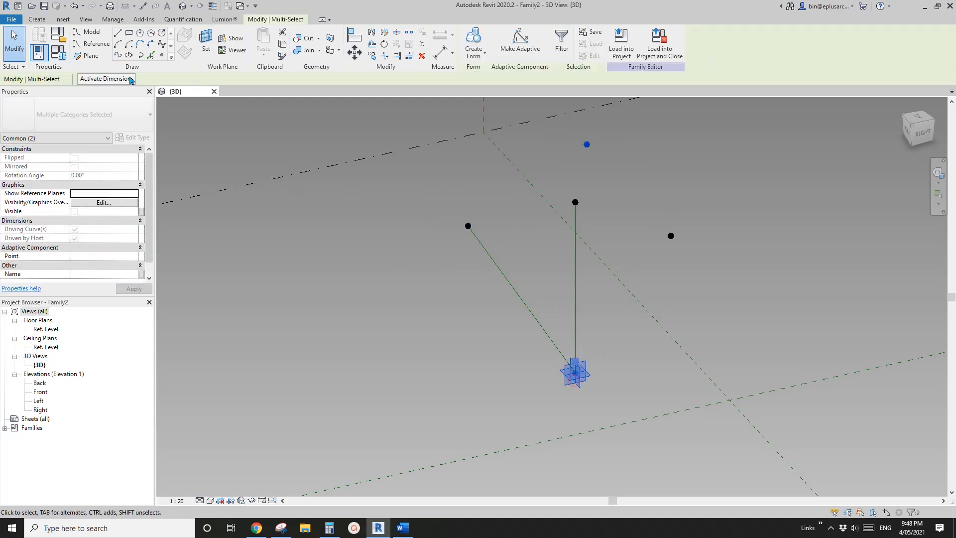
{"action": "left_click", "coordinate": [118, 54]}
{"action": "left_click", "coordinate": [80, 230]}
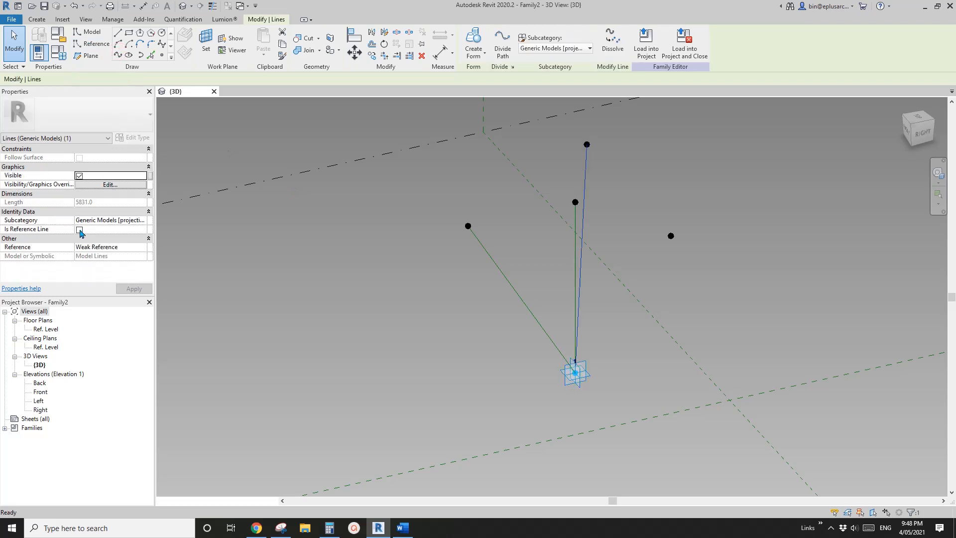
Join the remaining offset point to the adaptive base point with a spline through points converted to a reference line
{"action": "middle_click_drag", "start_coordinate": [655, 245], "coordinate": [552, 263], "text": "shift"}
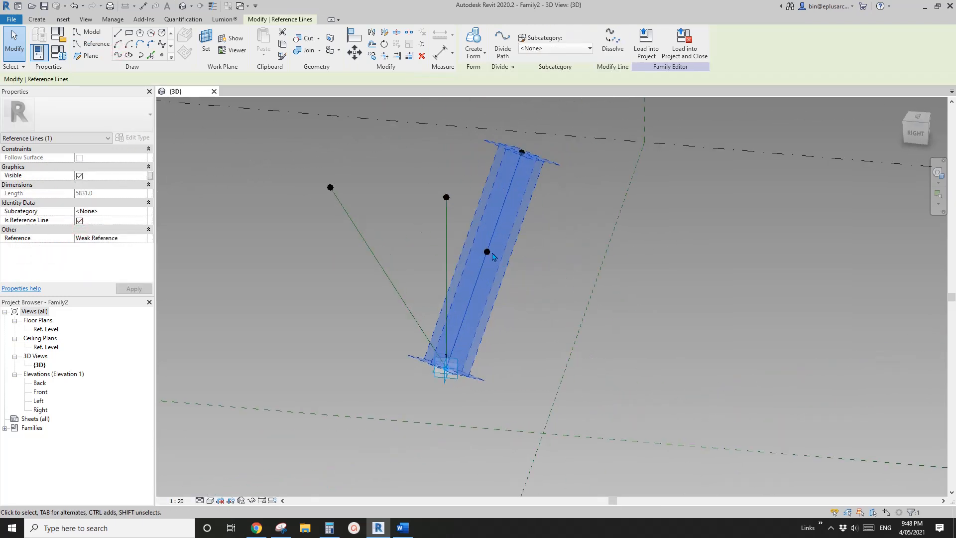
{"action": "middle_click_drag", "start_coordinate": [493, 256], "coordinate": [578, 239], "text": "shift"}
{"action": "left_click", "coordinate": [579, 238]}
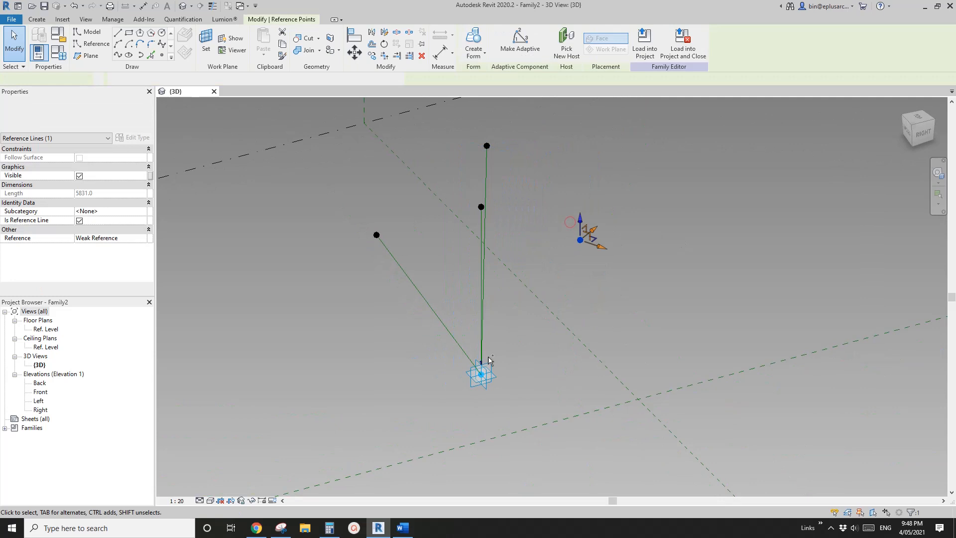
{"action": "left_click", "coordinate": [488, 384], "text": "ctrl"}
{"action": "left_click", "coordinate": [118, 54]}
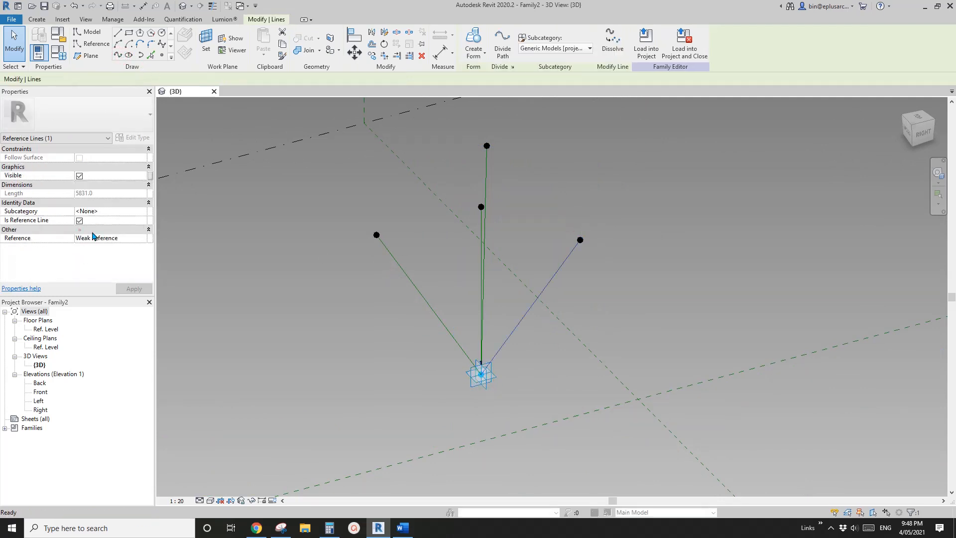
{"action": "middle_click_drag", "start_coordinate": [674, 213], "coordinate": [527, 242], "text": "shift"}
{"action": "left_click", "coordinate": [385, 166]}
Draw the first edge of the upper triangle as a reference line between two offset points using a spline through points
{"action": "middle_click_drag", "start_coordinate": [385, 166], "coordinate": [348, 188]}
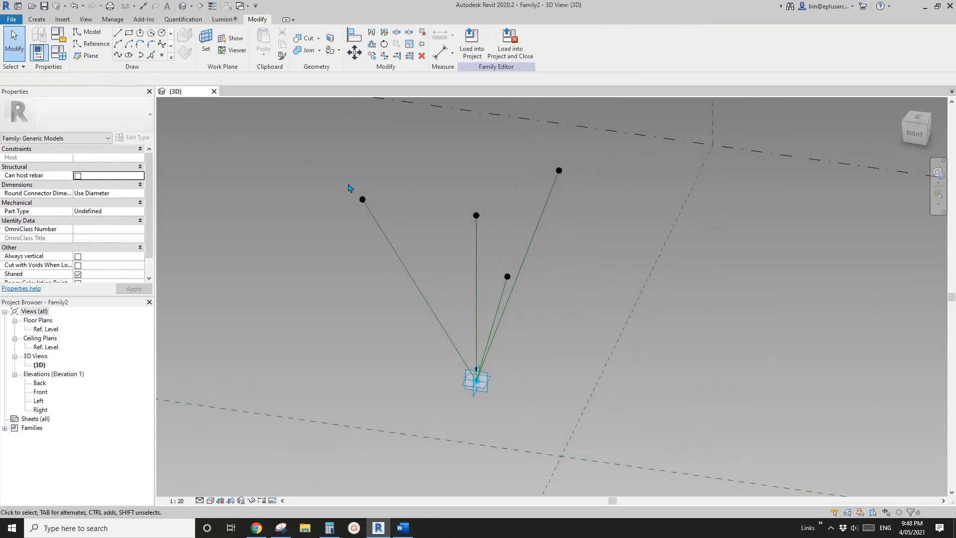
{"action": "left_click_drag", "start_coordinate": [323, 170], "coordinate": [390, 219]}
{"action": "left_click_drag", "start_coordinate": [518, 154], "coordinate": [566, 180], "text": "ctrl"}
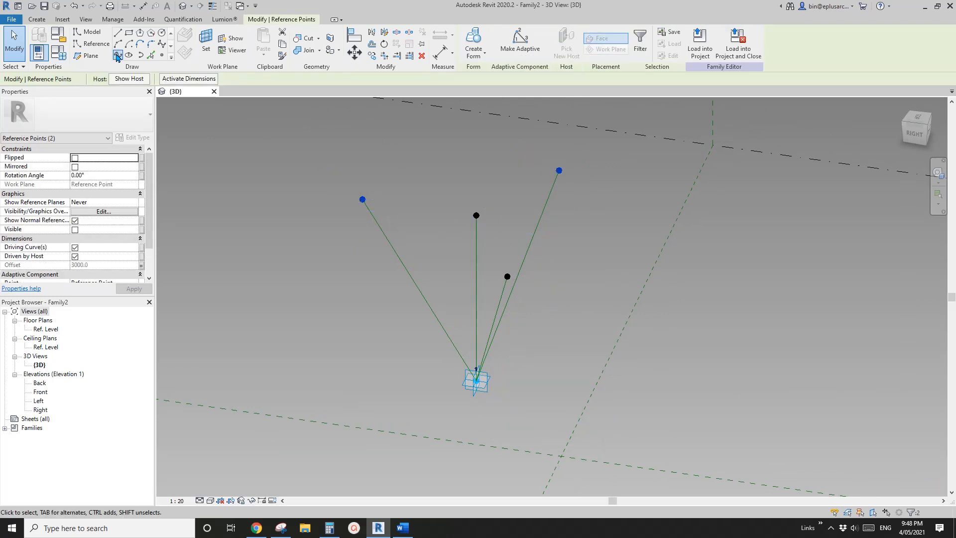
{"action": "left_click", "coordinate": [118, 56]}
{"action": "left_click", "coordinate": [533, 151]}
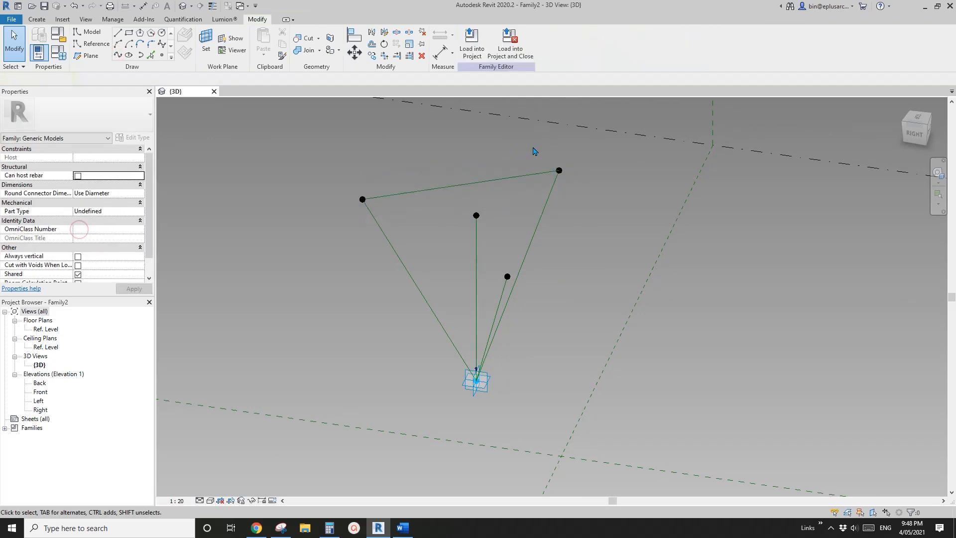
Add the second edge of the upper triangle as a reference line to the still unconnected offset point
{"action": "left_click_drag", "start_coordinate": [533, 148], "coordinate": [576, 186]}
{"action": "left_click_drag", "start_coordinate": [494, 264], "coordinate": [520, 289], "text": "ctrl"}
{"action": "left_click", "coordinate": [119, 57]}
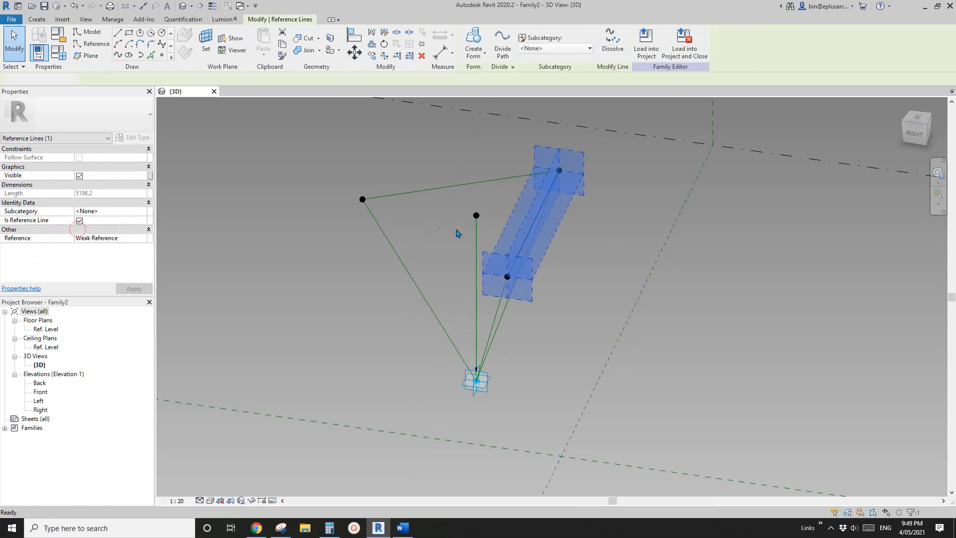
Close the upper triangle with a reference line through the last pair of offset points
{"action": "left_click_drag", "start_coordinate": [339, 178], "coordinate": [380, 221]}
{"action": "left_click_drag", "start_coordinate": [488, 259], "coordinate": [525, 295], "text": "ctrl"}
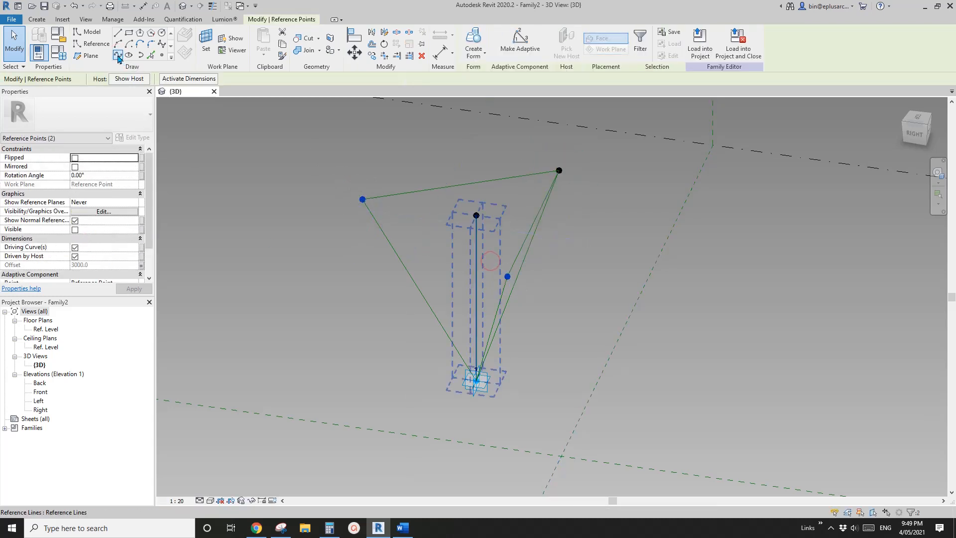
{"action": "left_click", "coordinate": [119, 57]}
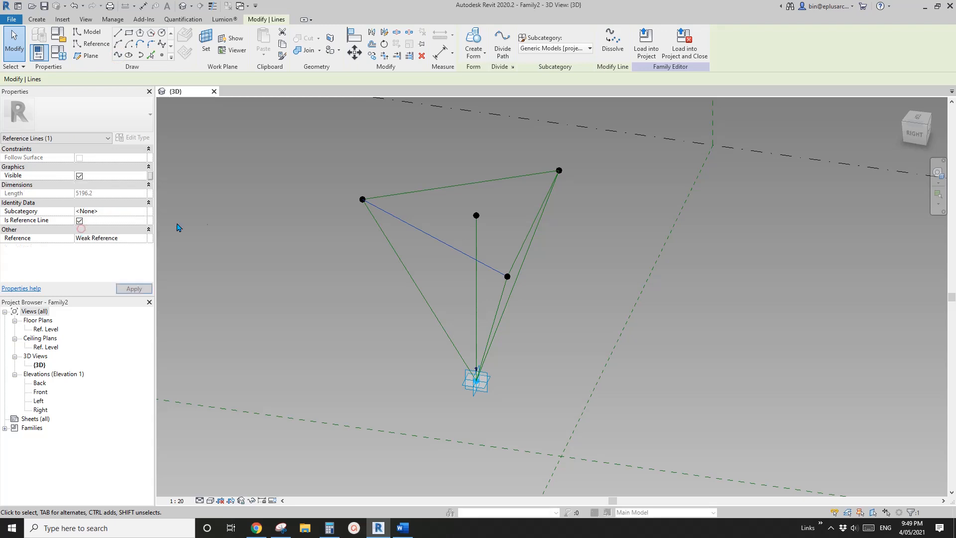
{"action": "left_click", "coordinate": [446, 203]}
{"action": "middle_click_drag", "start_coordinate": [446, 203], "coordinate": [492, 213], "text": "shift"}
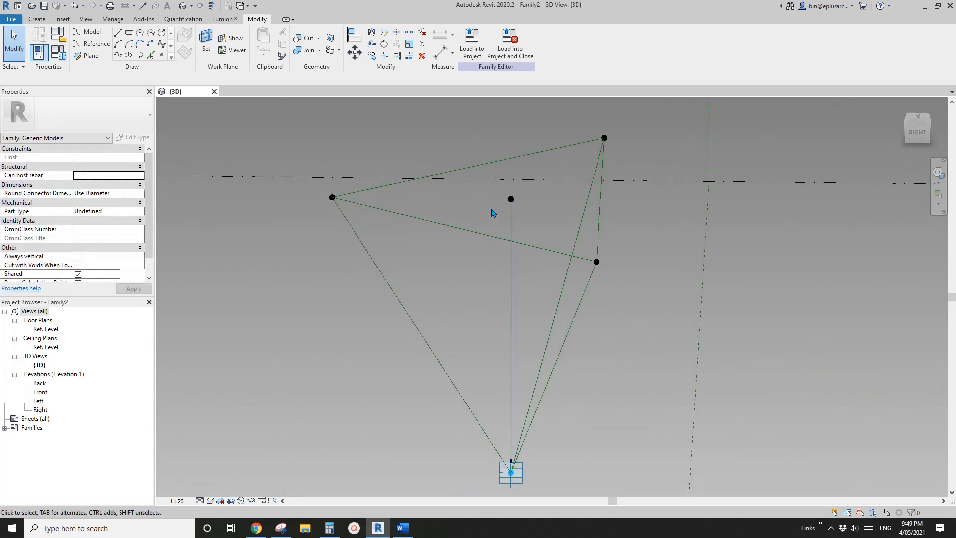
Set the height parameter H to 4000 and apply it to the reference line frame
{"action": "left_click_drag", "start_coordinate": [495, 192], "coordinate": [513, 204]}
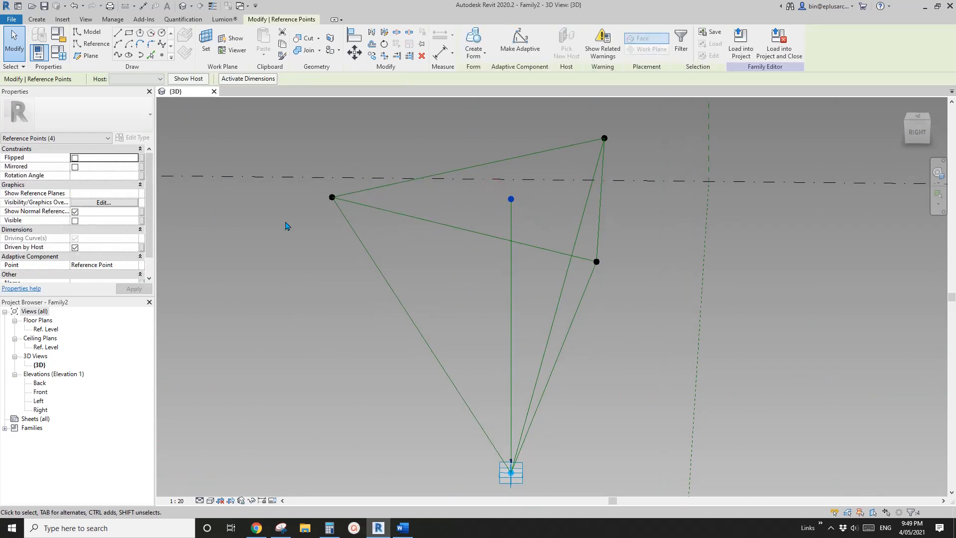
{"action": "left_click", "coordinate": [546, 194]}
{"action": "left_click", "coordinate": [58, 52]}
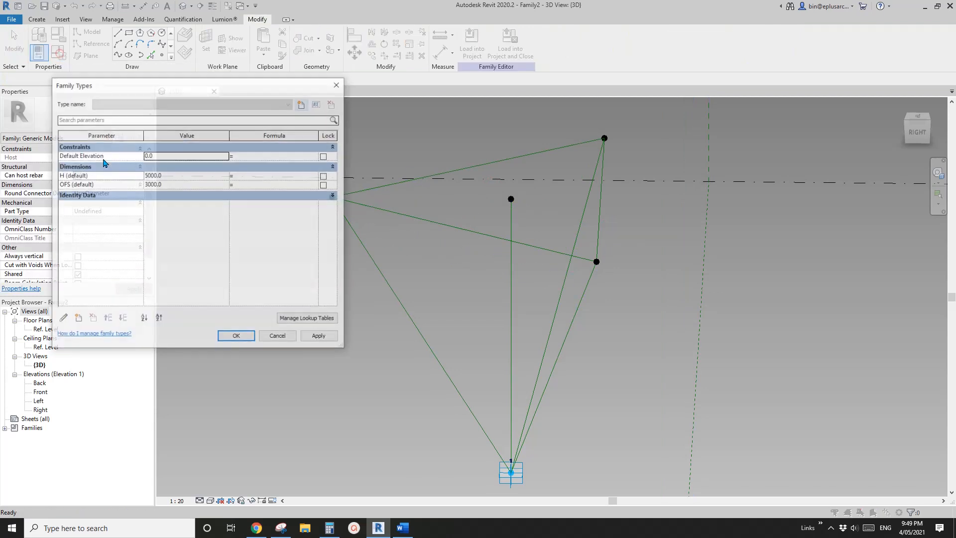
{"action": "left_click", "coordinate": [181, 175]}
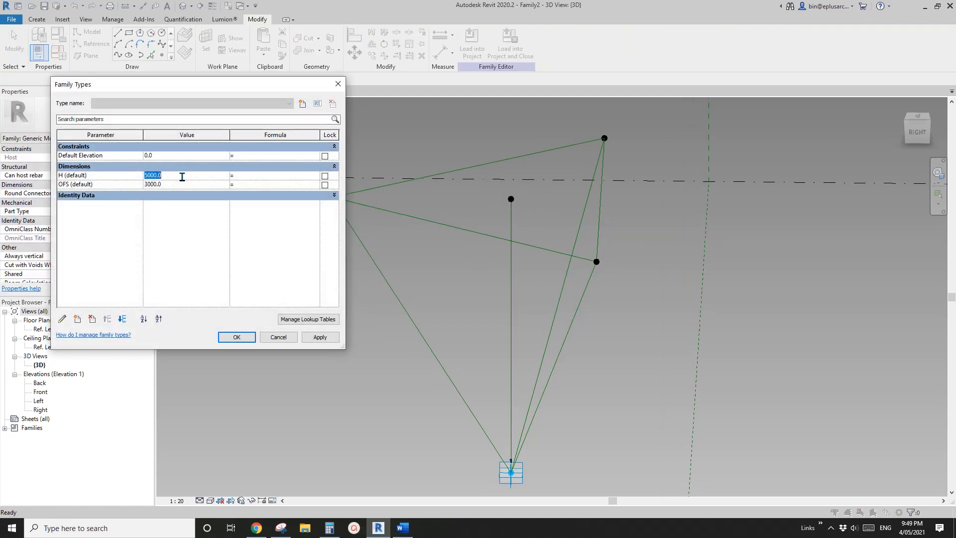
{"action": "type", "text": "4"}
{"action": "left_click", "coordinate": [321, 337]}
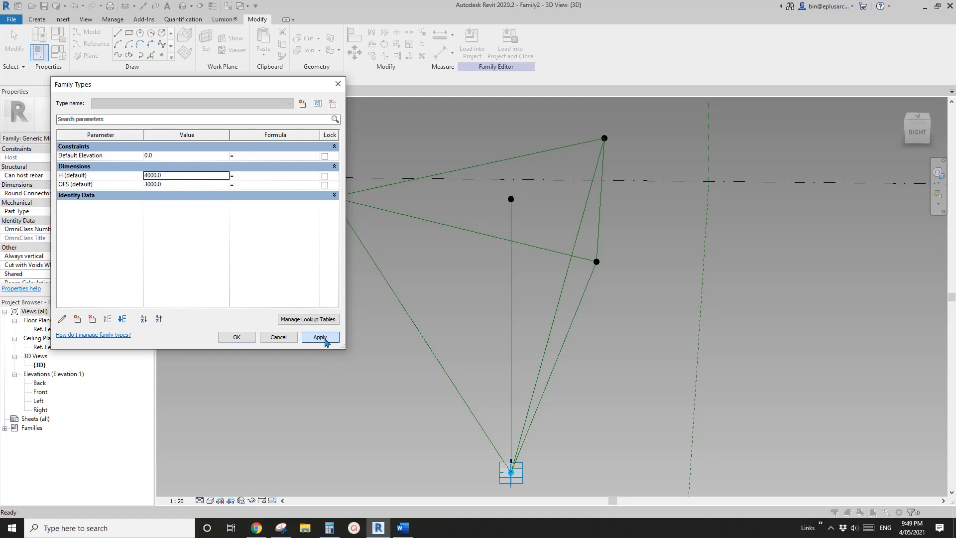
{"action": "left_click", "coordinate": [240, 338]}
Check the length property of the upper triangle's edge that crosses in front of the vertical reference line
{"action": "middle_click_drag", "start_coordinate": [479, 329], "coordinate": [473, 267], "text": "shift"}
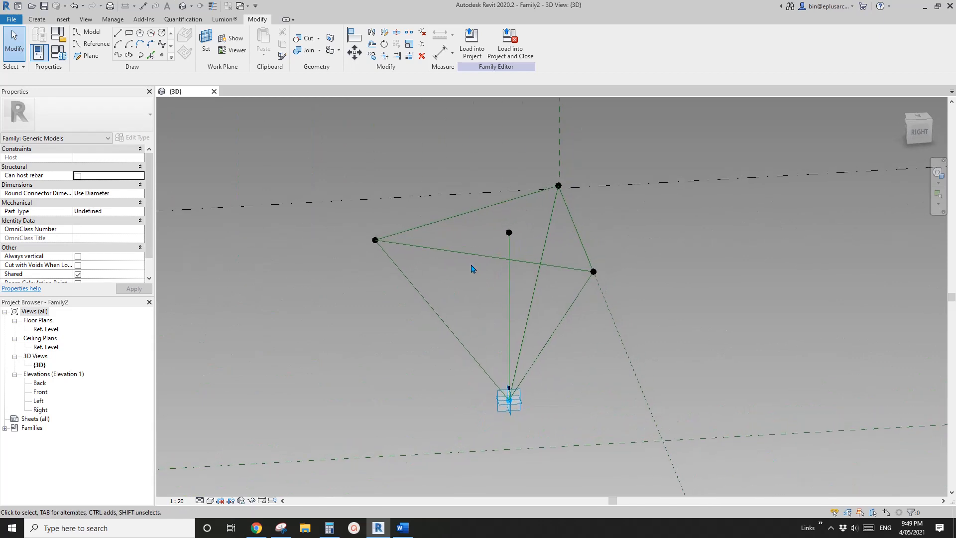
{"action": "left_click", "coordinate": [454, 337]}
{"action": "left_click", "coordinate": [479, 255]}
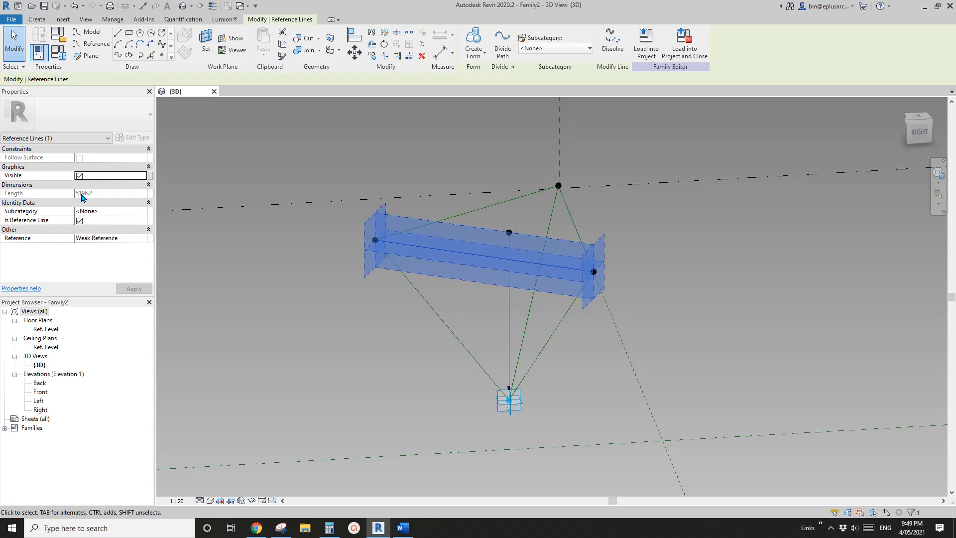
Check the length properties of the frame's sloping edges and upper triangle edges one after another
{"action": "left_click", "coordinate": [455, 311]}
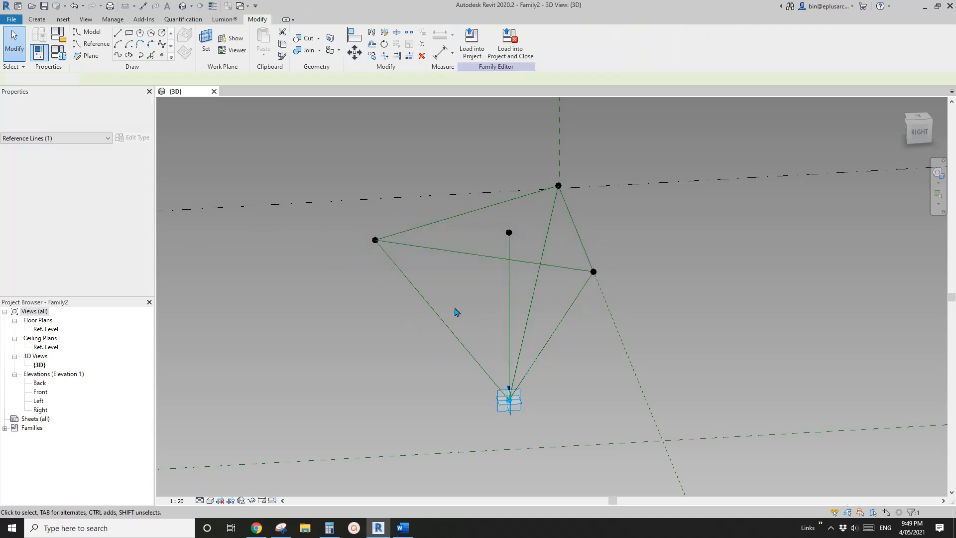
{"action": "left_click", "coordinate": [448, 325]}
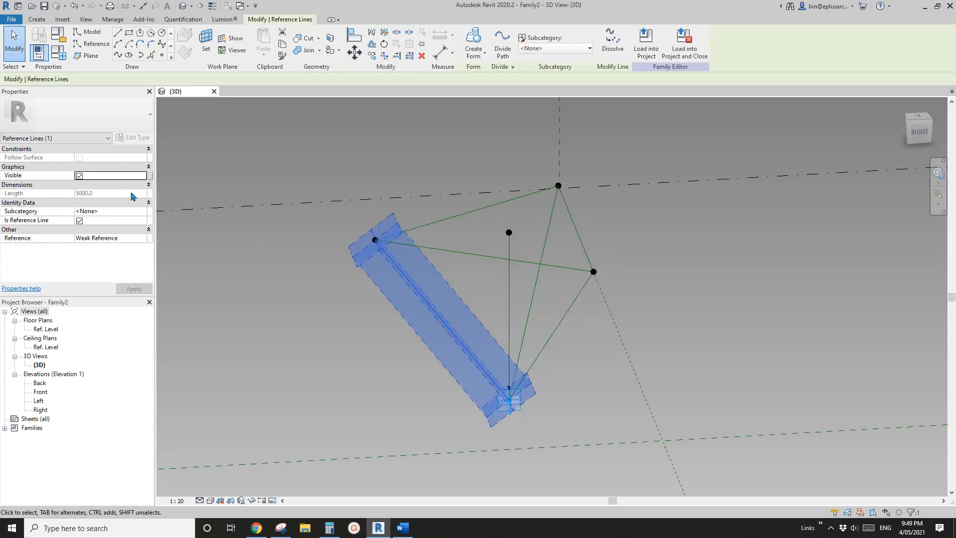
{"action": "middle_click_drag", "start_coordinate": [556, 317], "coordinate": [571, 347], "text": "shift"}
{"action": "key", "text": "Escape"}
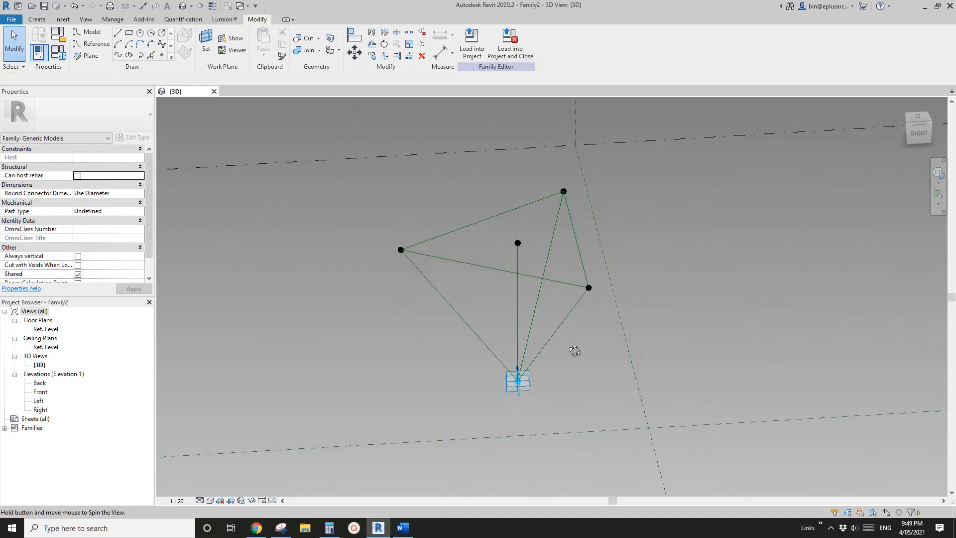
{"action": "left_click", "coordinate": [573, 317]}
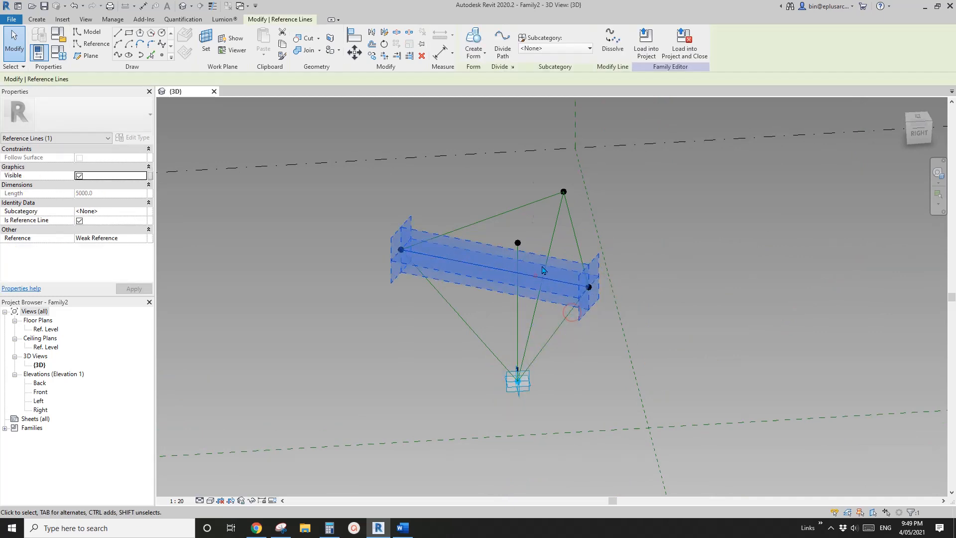
{"action": "left_click", "coordinate": [575, 232]}
{"action": "left_click", "coordinate": [502, 214]}
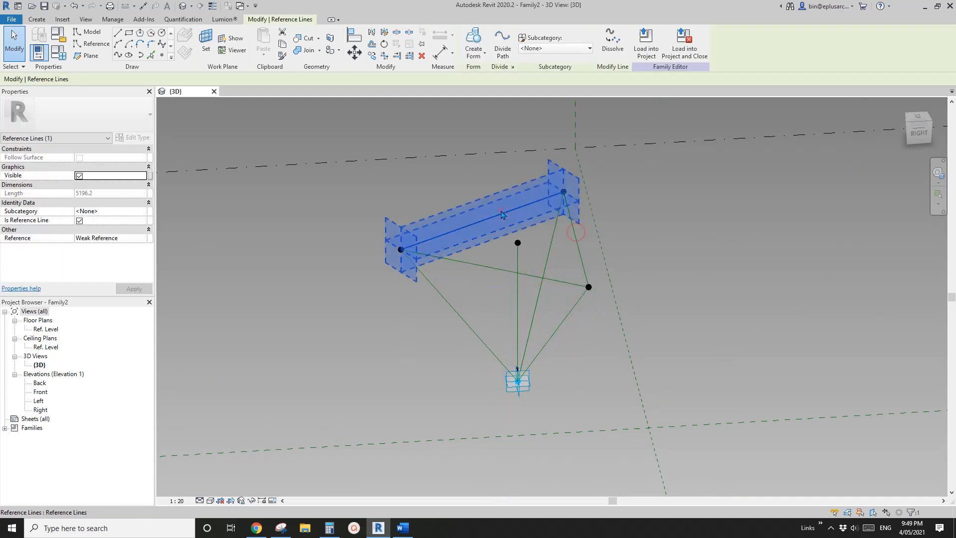
{"action": "left_click", "coordinate": [467, 321]}
{"action": "left_click", "coordinate": [551, 264]}
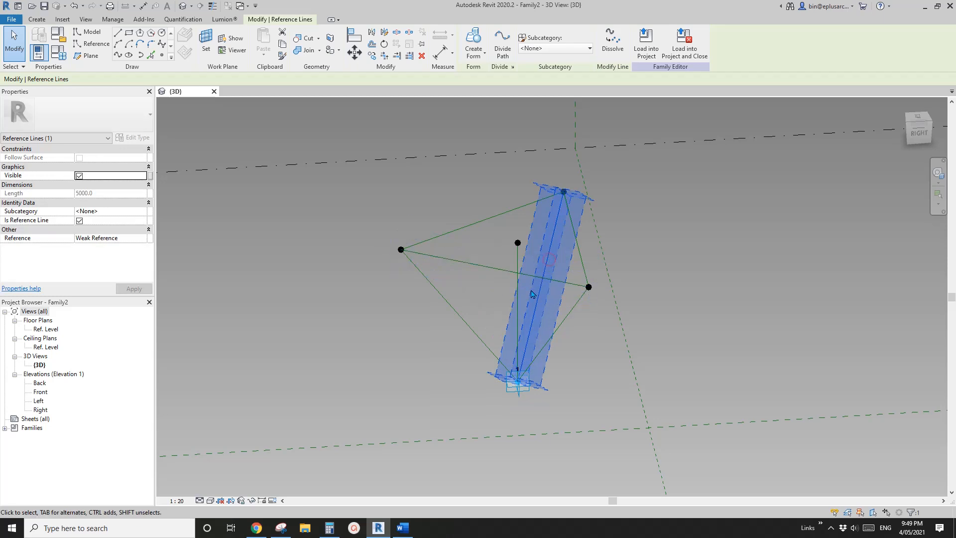
{"action": "middle_click_drag", "start_coordinate": [533, 299], "coordinate": [506, 282], "text": "shift"}
{"action": "key", "text": "Escape"}
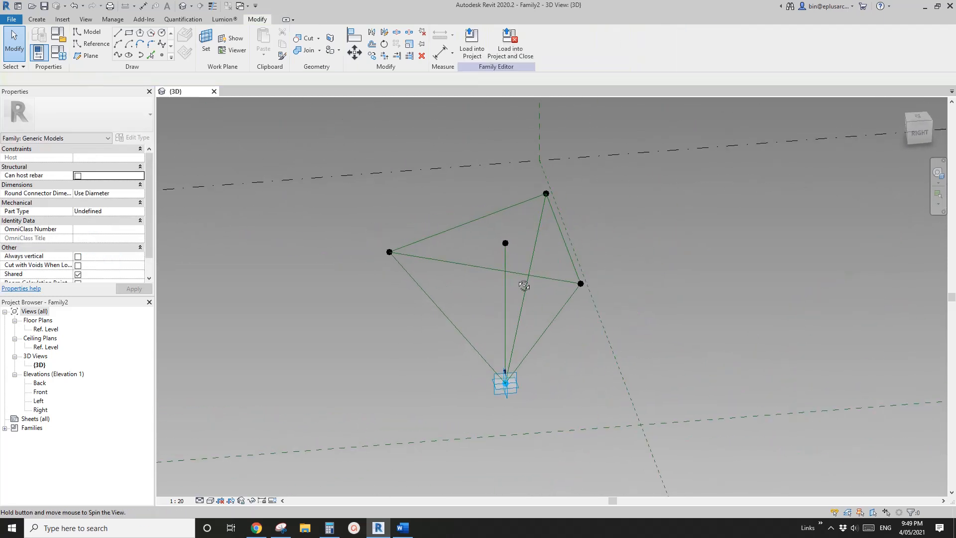
Check the length property of the vertical reference line in the centre of the frame
{"action": "middle_click_drag", "start_coordinate": [572, 277], "coordinate": [538, 290], "text": "shift"}
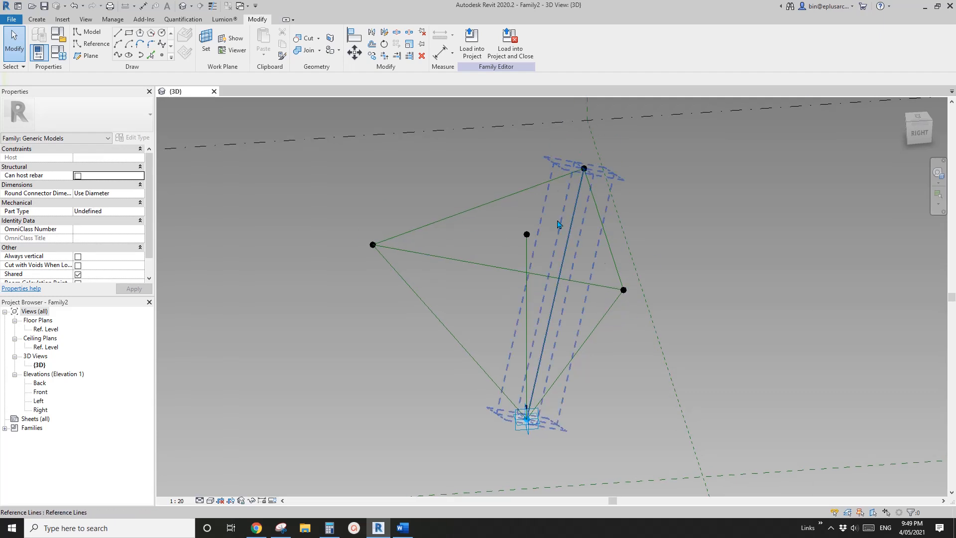
{"action": "left_click", "coordinate": [525, 326]}
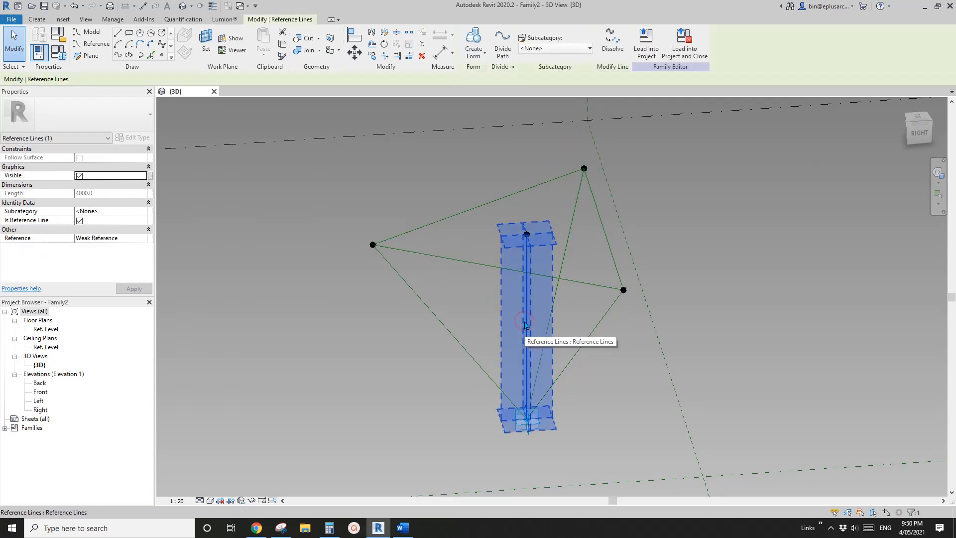
{"action": "left_click", "coordinate": [534, 331]}
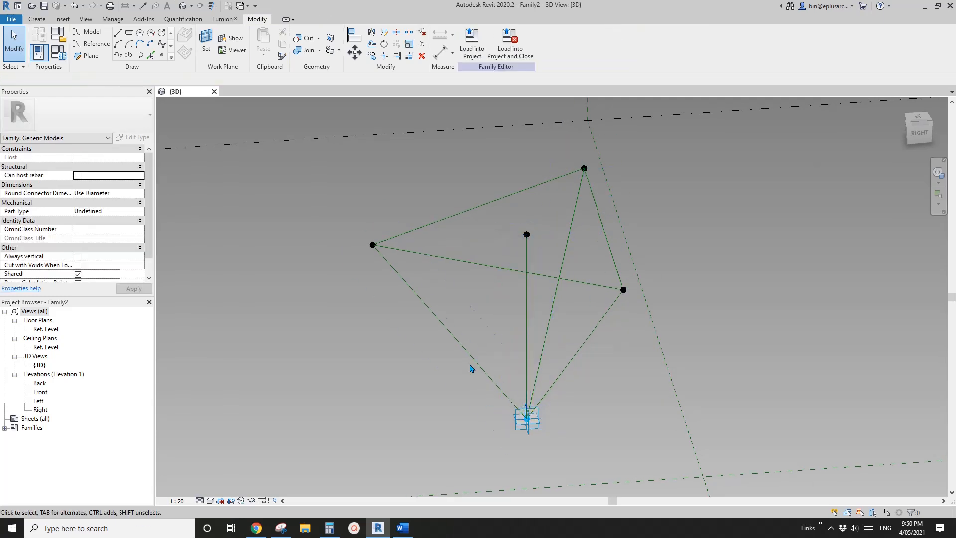
{"action": "middle_click_drag", "start_coordinate": [501, 362], "coordinate": [498, 362]}
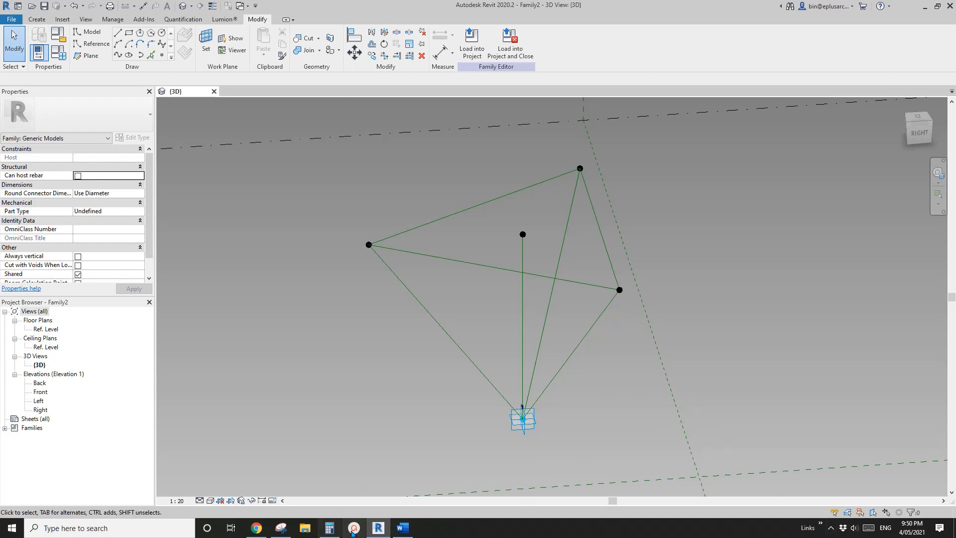
Close the old annotated snip in Snipping Tool without saving its changes
{"action": "left_click", "coordinate": [831, 527]}
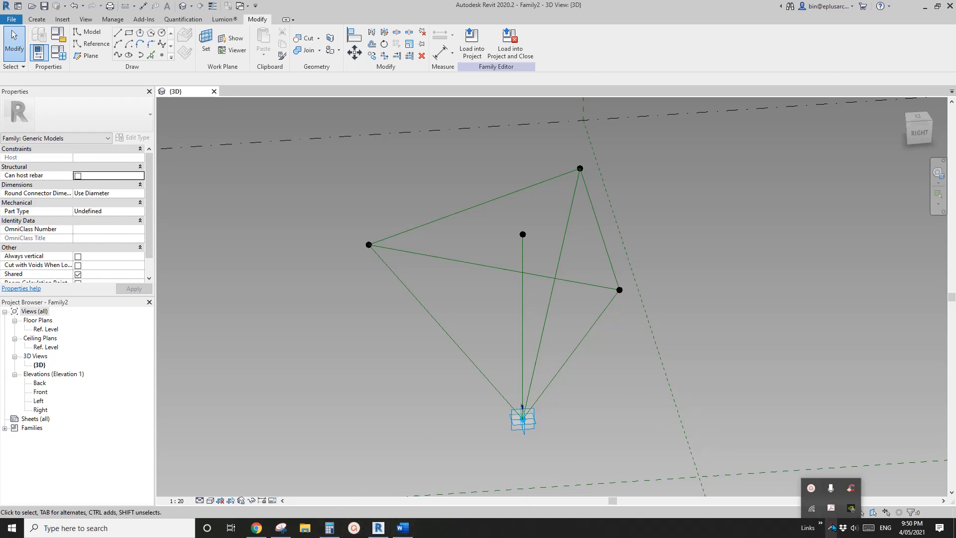
{"action": "left_click", "coordinate": [820, 485]}
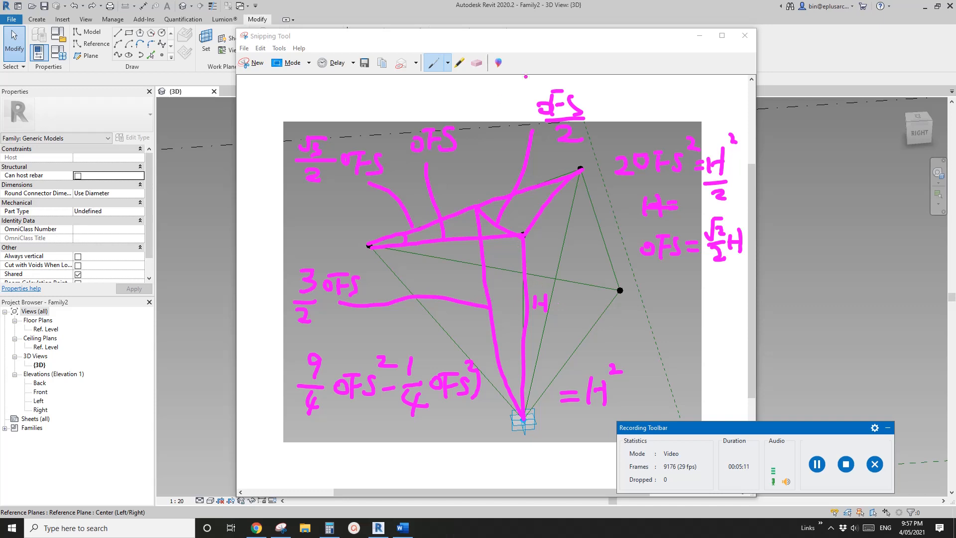
{"action": "left_click_drag", "start_coordinate": [535, 44], "coordinate": [394, 37]}
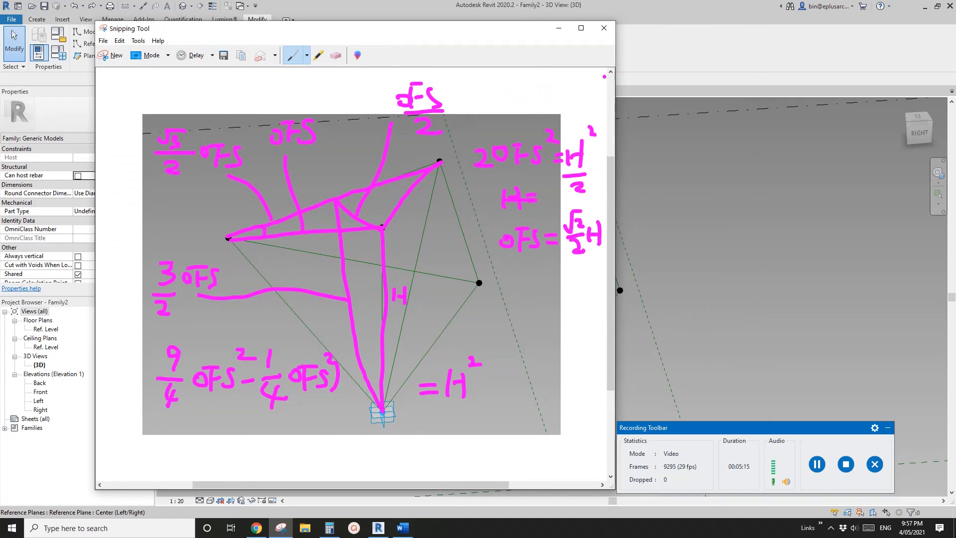
{"action": "left_click", "coordinate": [604, 34]}
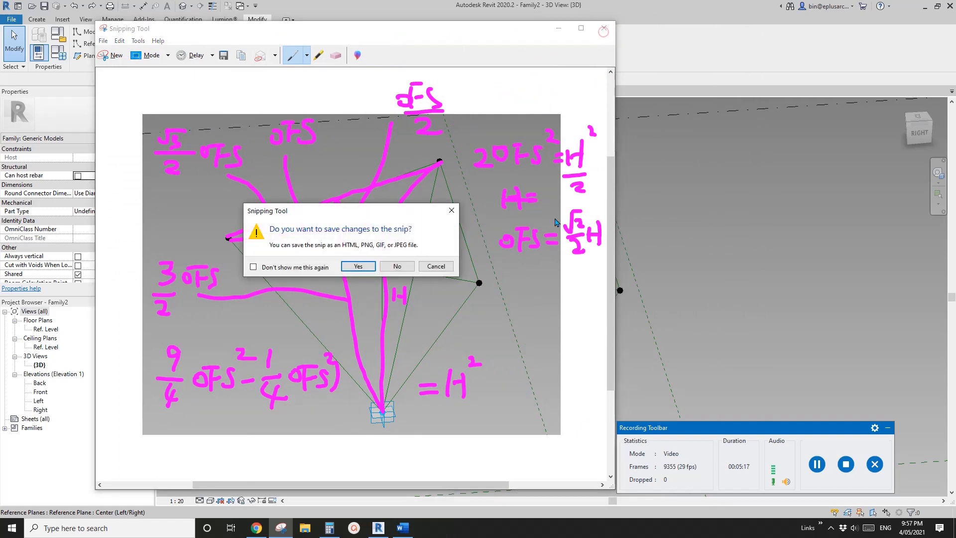
{"action": "left_click", "coordinate": [405, 266]}
Capture a new Snipping Tool snip of the whole tetrahedral frame in the 3D view
{"action": "left_click", "coordinate": [280, 527]}
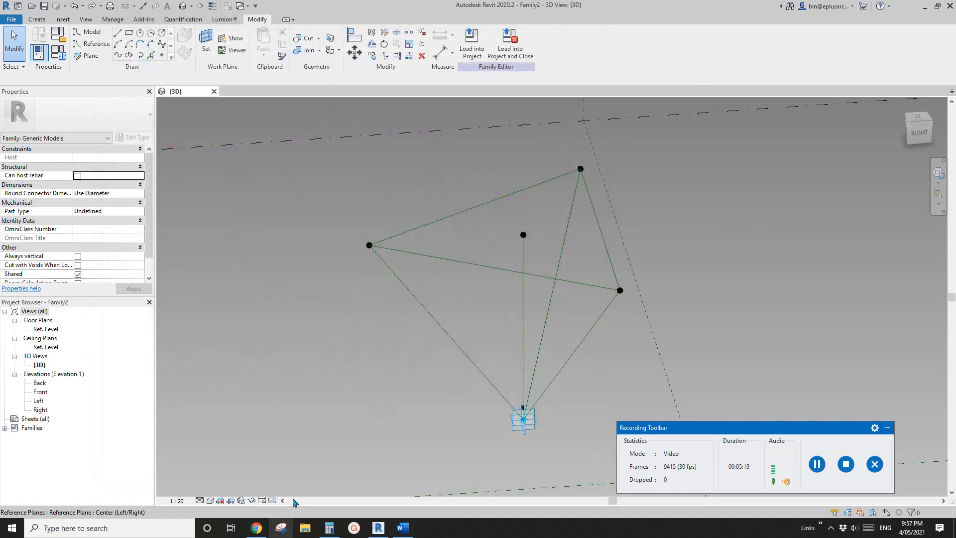
{"action": "left_click", "coordinate": [721, 98]}
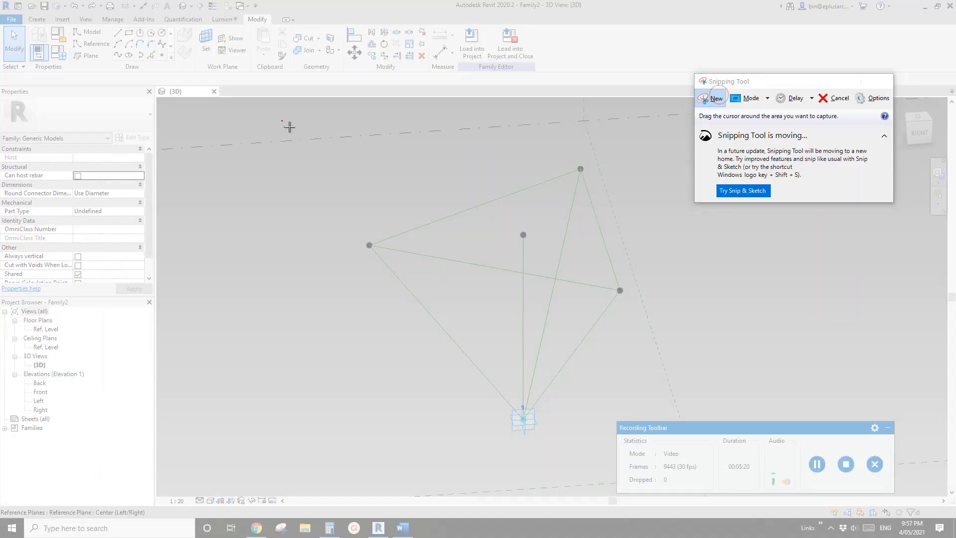
{"action": "left_click_drag", "start_coordinate": [282, 120], "coordinate": [739, 470]}
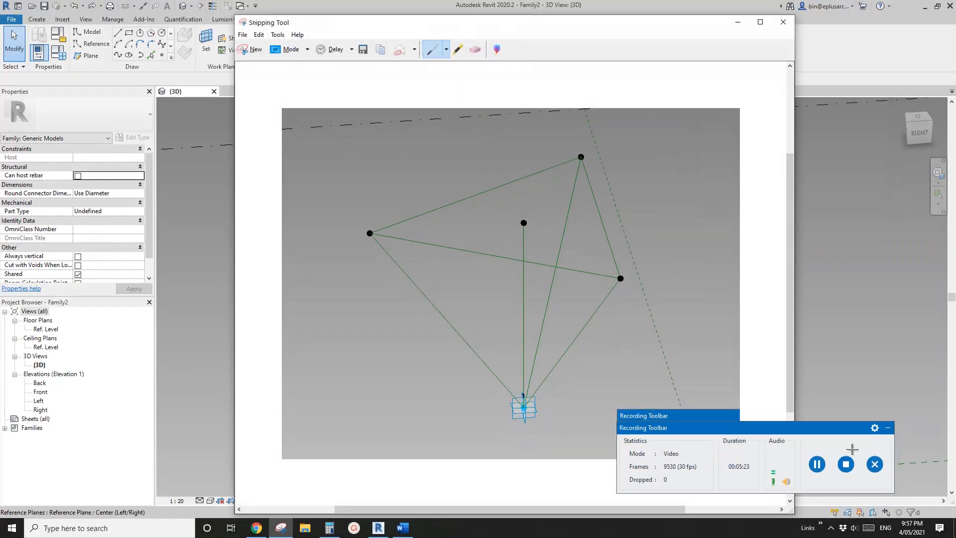
{"action": "left_click", "coordinate": [887, 428]}
{"action": "left_click", "coordinate": [843, 428]}
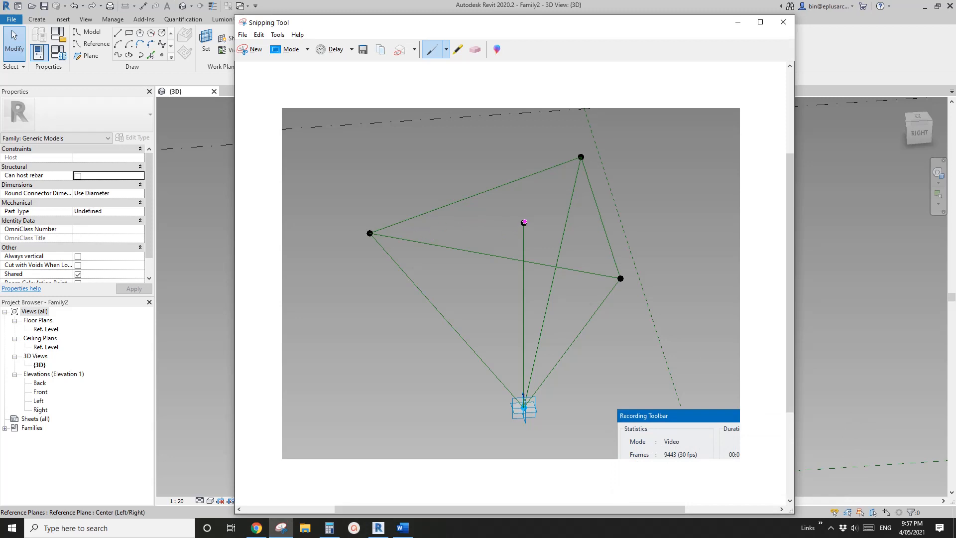
On the snip, trace the vertical line labelled H and a line from its upper end to the left corner point labelled OFS
{"action": "left_click_drag", "start_coordinate": [522, 224], "coordinate": [524, 398]}
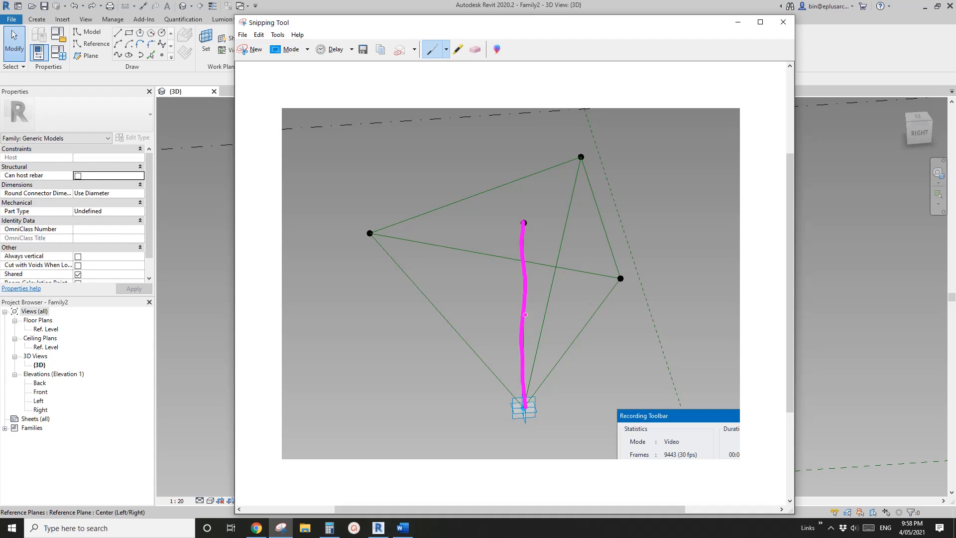
{"action": "mouse_move", "coordinate": [525, 314]}
{"action": "left_mouse_down"}
{"action": "mouse_move", "coordinate": [573, 302]}
{"action": "mouse_move", "coordinate": [618, 314]}
{"action": "mouse_move", "coordinate": [623, 302]}
{"action": "left_mouse_up"}
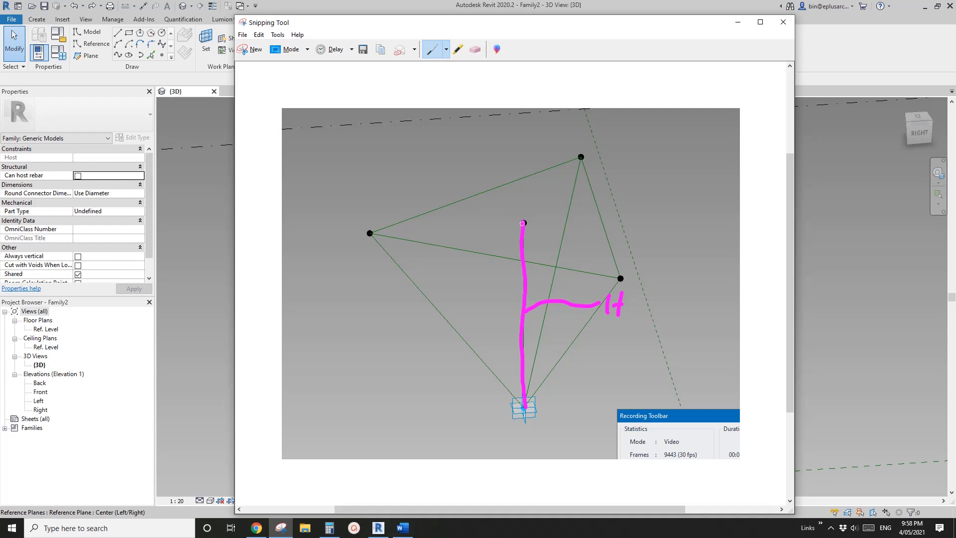
{"action": "left_click_drag", "start_coordinate": [510, 222], "coordinate": [380, 231]}
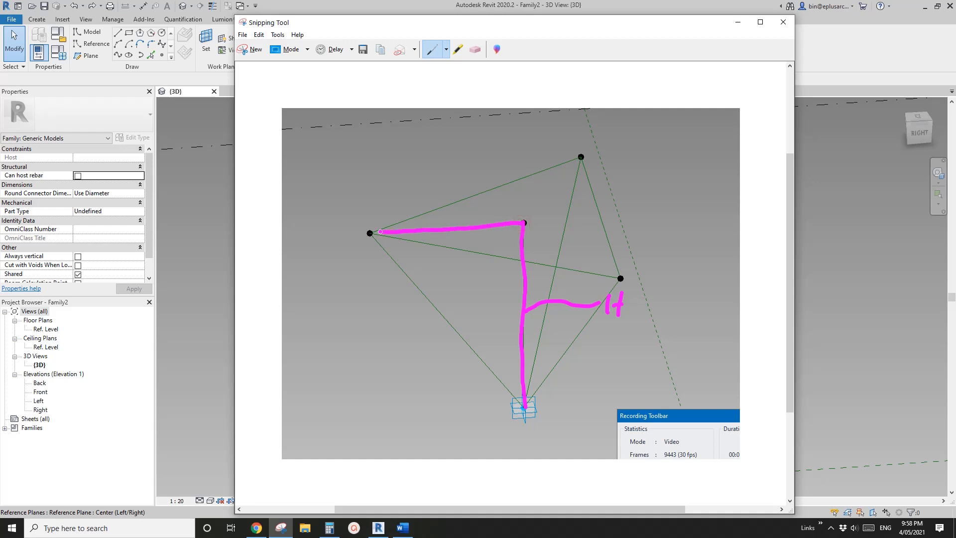
{"action": "mouse_move", "coordinate": [443, 226]}
{"action": "left_mouse_down"}
{"action": "mouse_move", "coordinate": [371, 99]}
{"action": "mouse_move", "coordinate": [391, 88]}
{"action": "mouse_move", "coordinate": [379, 112]}
{"action": "mouse_move", "coordinate": [392, 98]}
{"action": "left_mouse_up"}
{"action": "mouse_move", "coordinate": [397, 89]}
{"action": "left_mouse_down"}
{"action": "mouse_move", "coordinate": [406, 102]}
{"action": "mouse_move", "coordinate": [396, 108]}
{"action": "left_mouse_up"}
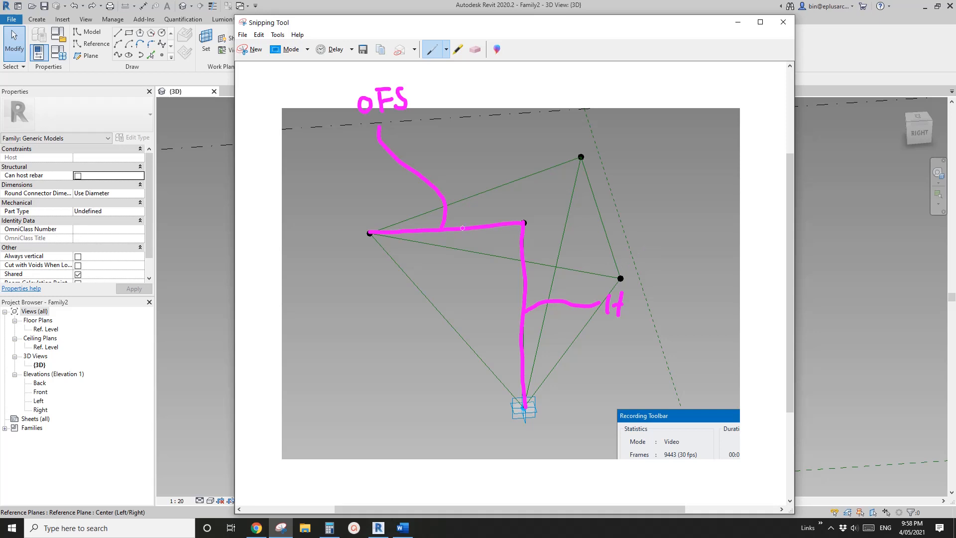
Complete a right triangle on the upper face, mark its 30° angle at the left corner, and label its short side OFS/2
{"action": "mouse_move", "coordinate": [406, 221]}
{"action": "left_mouse_down"}
{"action": "mouse_move", "coordinate": [413, 226]}
{"action": "mouse_move", "coordinate": [368, 182]}
{"action": "mouse_move", "coordinate": [333, 166]}
{"action": "left_mouse_up"}
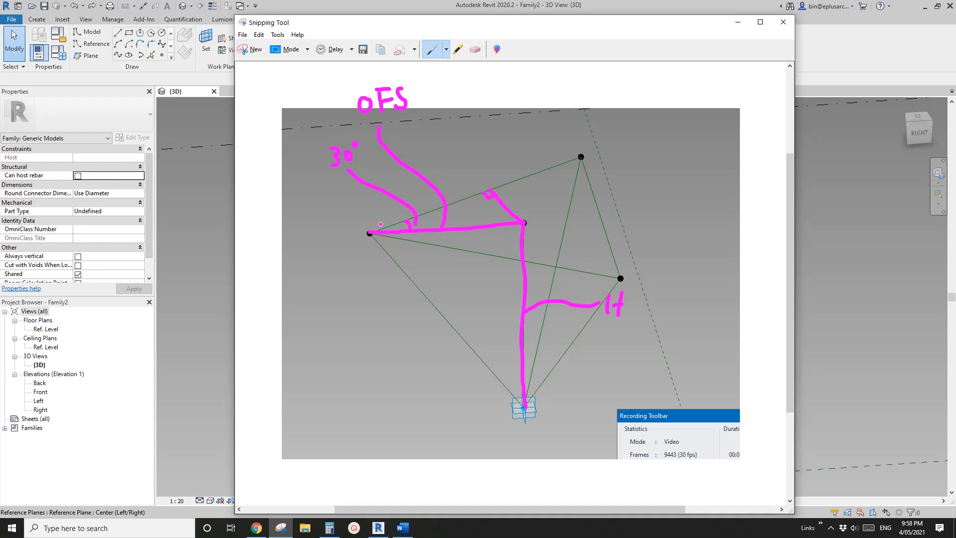
{"action": "left_click_drag", "start_coordinate": [369, 232], "coordinate": [448, 206]}
{"action": "left_click_drag", "start_coordinate": [506, 205], "coordinate": [582, 99]}
{"action": "mouse_move", "coordinate": [587, 92]}
{"action": "left_mouse_down"}
{"action": "mouse_move", "coordinate": [603, 90]}
{"action": "mouse_move", "coordinate": [586, 106]}
{"action": "mouse_move", "coordinate": [611, 97]}
{"action": "mouse_move", "coordinate": [614, 112]}
{"action": "mouse_move", "coordinate": [596, 131]}
{"action": "left_mouse_up"}
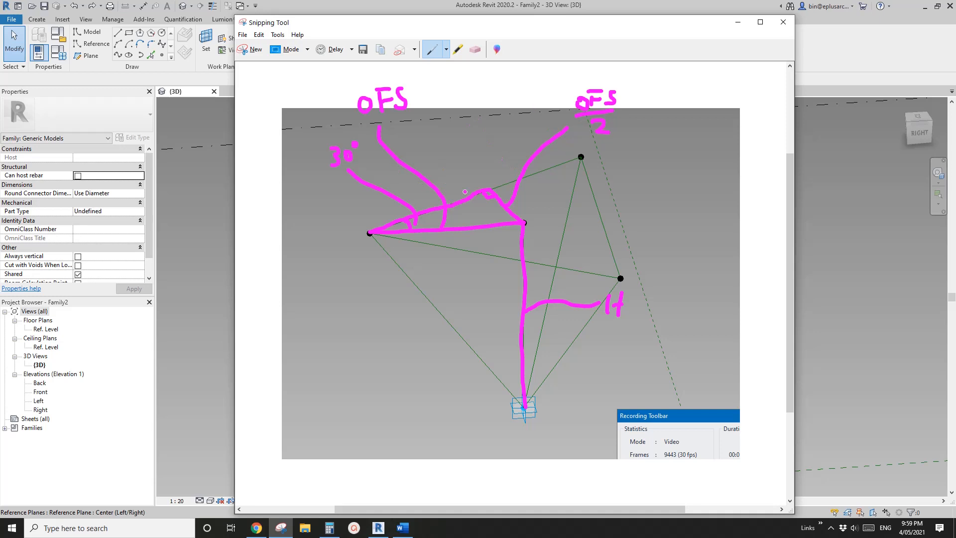
Label the right triangle's long leg along the upper edge √3/2 OFS with a leader line
{"action": "mouse_move", "coordinate": [459, 200]}
{"action": "left_mouse_down"}
{"action": "mouse_move", "coordinate": [456, 170]}
{"action": "mouse_move", "coordinate": [481, 99]}
{"action": "left_mouse_up"}
{"action": "mouse_move", "coordinate": [483, 68]}
{"action": "left_mouse_down"}
{"action": "mouse_move", "coordinate": [480, 81]}
{"action": "mouse_move", "coordinate": [489, 72]}
{"action": "mouse_move", "coordinate": [513, 84]}
{"action": "mouse_move", "coordinate": [493, 102]}
{"action": "mouse_move", "coordinate": [506, 102]}
{"action": "mouse_move", "coordinate": [521, 76]}
{"action": "mouse_move", "coordinate": [529, 92]}
{"action": "left_mouse_up"}
{"action": "mouse_move", "coordinate": [527, 74]}
{"action": "left_mouse_down"}
{"action": "mouse_move", "coordinate": [537, 74]}
{"action": "mouse_move", "coordinate": [539, 91]}
{"action": "left_mouse_up"}
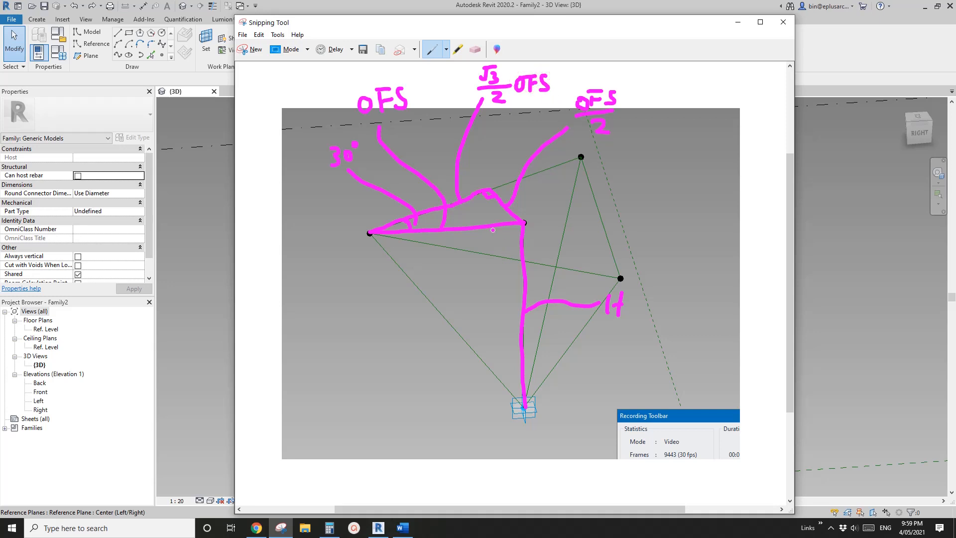
Trace the side face and its height line down to the bottom point, and mark the 30° angle between height and left edge
{"action": "left_click_drag", "start_coordinate": [490, 201], "coordinate": [523, 407]}
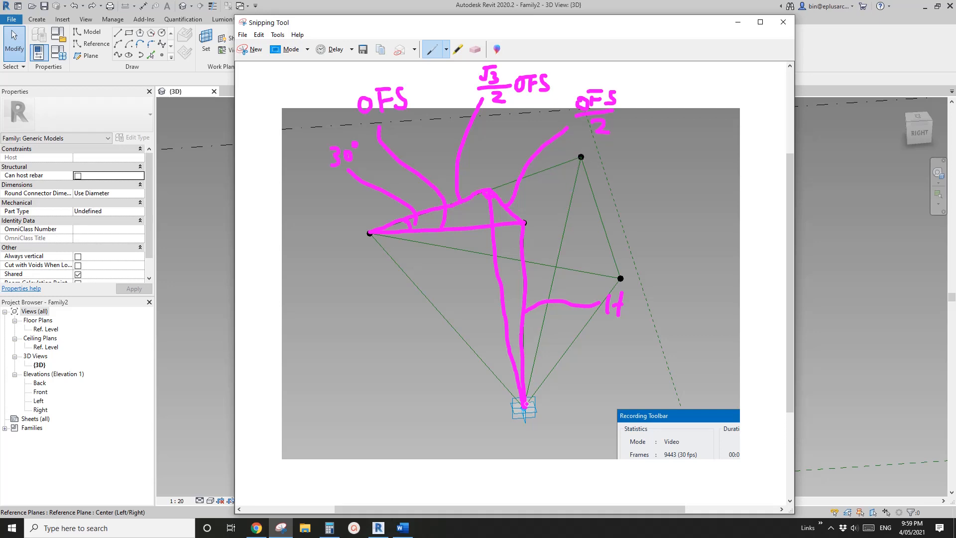
{"action": "mouse_move", "coordinate": [524, 404]}
{"action": "left_mouse_down"}
{"action": "mouse_move", "coordinate": [582, 156]}
{"action": "mouse_move", "coordinate": [492, 187]}
{"action": "left_mouse_up"}
{"action": "left_click_drag", "start_coordinate": [369, 233], "coordinate": [523, 406]}
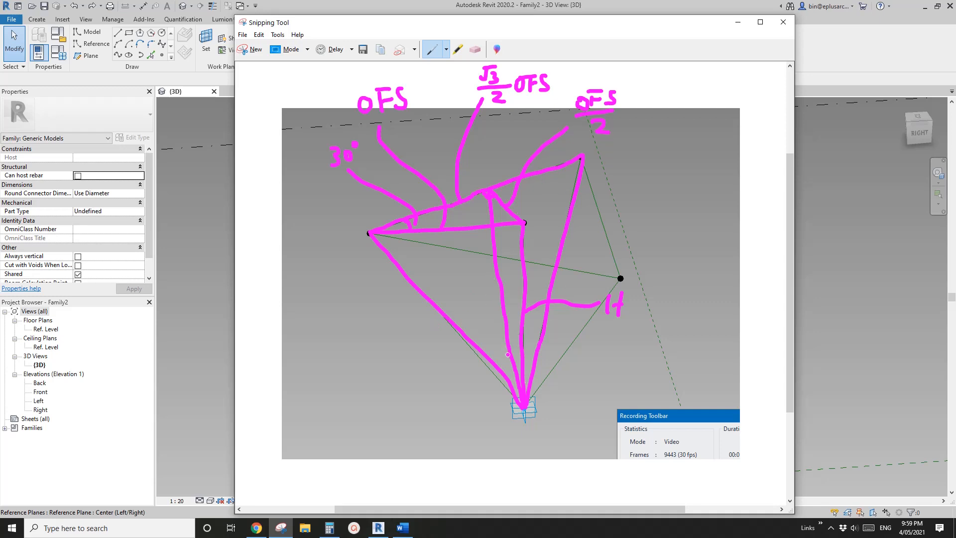
{"action": "left_click_drag", "start_coordinate": [512, 354], "coordinate": [496, 368]}
{"action": "mouse_move", "coordinate": [482, 335]}
{"action": "left_mouse_down"}
{"action": "mouse_move", "coordinate": [491, 347]}
{"action": "mouse_move", "coordinate": [499, 339]}
{"action": "left_mouse_up"}
Label the side face's height line √3/2 OFS × √3 and write the simplified form 3/2 OFS below it
{"action": "mouse_move", "coordinate": [500, 288]}
{"action": "left_mouse_down"}
{"action": "mouse_move", "coordinate": [455, 287]}
{"action": "mouse_move", "coordinate": [368, 329]}
{"action": "left_mouse_up"}
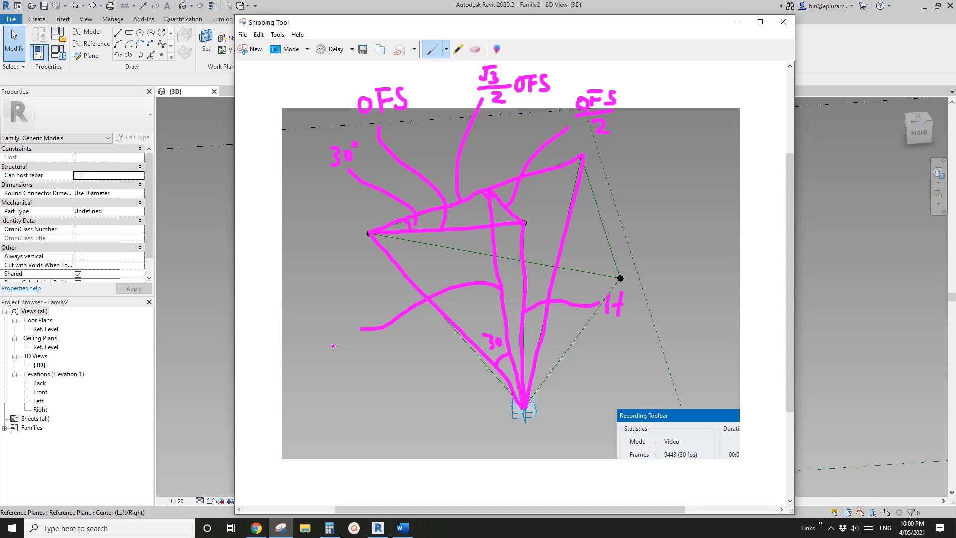
{"action": "mouse_move", "coordinate": [259, 347]}
{"action": "left_mouse_down"}
{"action": "mouse_move", "coordinate": [269, 355]}
{"action": "mouse_move", "coordinate": [255, 309]}
{"action": "mouse_move", "coordinate": [263, 330]}
{"action": "left_mouse_up"}
{"action": "left_click_drag", "start_coordinate": [282, 335], "coordinate": [303, 330]}
{"action": "mouse_move", "coordinate": [294, 332]}
{"action": "left_mouse_down"}
{"action": "mouse_move", "coordinate": [295, 345]}
{"action": "mouse_move", "coordinate": [301, 338]}
{"action": "mouse_move", "coordinate": [304, 349]}
{"action": "mouse_move", "coordinate": [333, 350]}
{"action": "mouse_move", "coordinate": [325, 350]}
{"action": "mouse_move", "coordinate": [366, 336]}
{"action": "mouse_move", "coordinate": [355, 360]}
{"action": "left_mouse_up"}
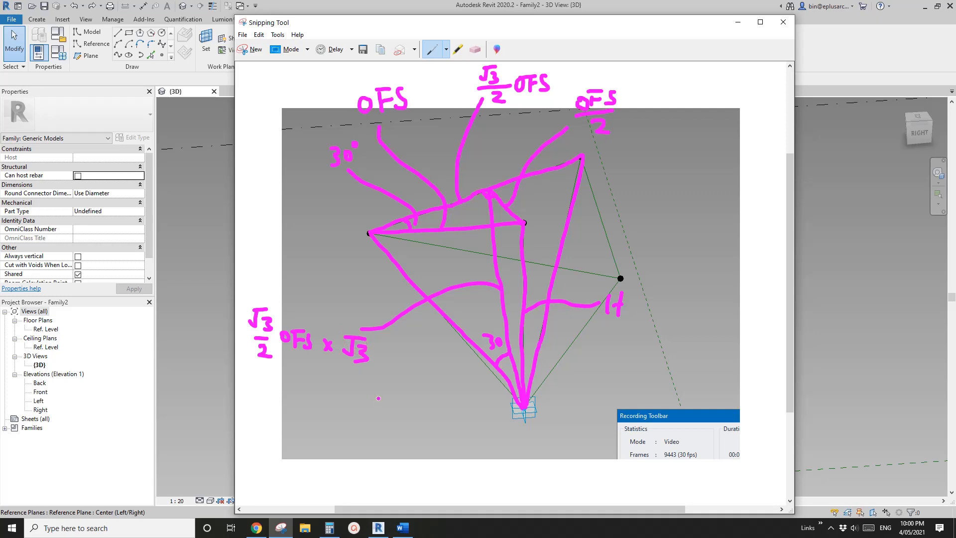
{"action": "left_click_drag", "start_coordinate": [282, 402], "coordinate": [297, 414]}
{"action": "mouse_move", "coordinate": [281, 369]}
{"action": "left_mouse_down"}
{"action": "mouse_move", "coordinate": [296, 393]}
{"action": "mouse_move", "coordinate": [330, 386]}
{"action": "left_mouse_up"}
{"action": "mouse_move", "coordinate": [325, 388]}
{"action": "left_mouse_down"}
{"action": "mouse_move", "coordinate": [324, 408]}
{"action": "mouse_move", "coordinate": [331, 397]}
{"action": "mouse_move", "coordinate": [336, 413]}
{"action": "left_mouse_up"}
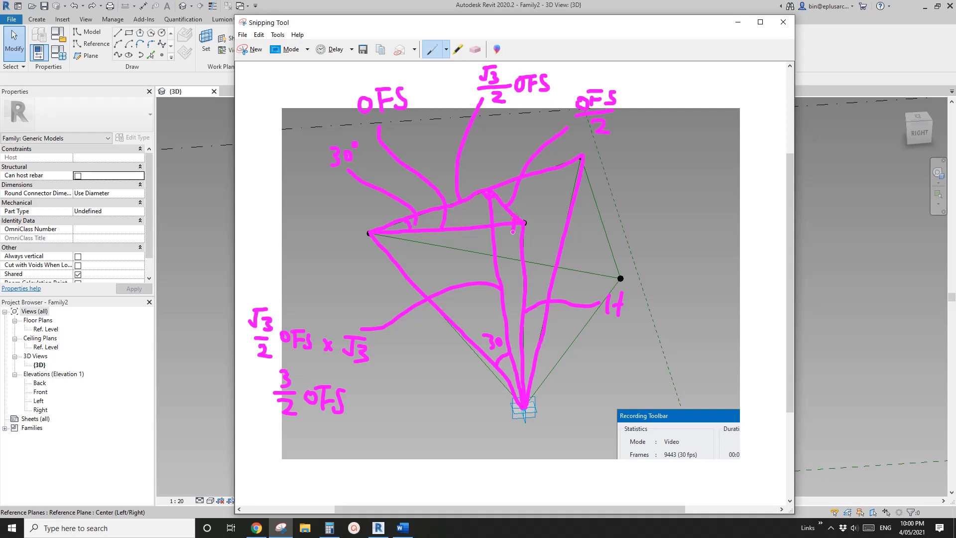
Mark the right angle at the upper end of the H line and write the formula a² + b² = c² beside the frame
{"action": "left_click_drag", "start_coordinate": [512, 232], "coordinate": [520, 236]}
{"action": "mouse_move", "coordinate": [643, 159]}
{"action": "left_mouse_down"}
{"action": "mouse_move", "coordinate": [645, 171]}
{"action": "mouse_move", "coordinate": [651, 154]}
{"action": "mouse_move", "coordinate": [668, 161]}
{"action": "mouse_move", "coordinate": [663, 169]}
{"action": "mouse_move", "coordinate": [686, 168]}
{"action": "mouse_move", "coordinate": [692, 143]}
{"action": "mouse_move", "coordinate": [709, 168]}
{"action": "left_mouse_up"}
{"action": "mouse_move", "coordinate": [731, 158]}
{"action": "left_mouse_down"}
{"action": "mouse_move", "coordinate": [720, 166]}
{"action": "mouse_move", "coordinate": [731, 172]}
{"action": "left_mouse_up"}
{"action": "left_click_drag", "start_coordinate": [732, 145], "coordinate": [746, 152]}
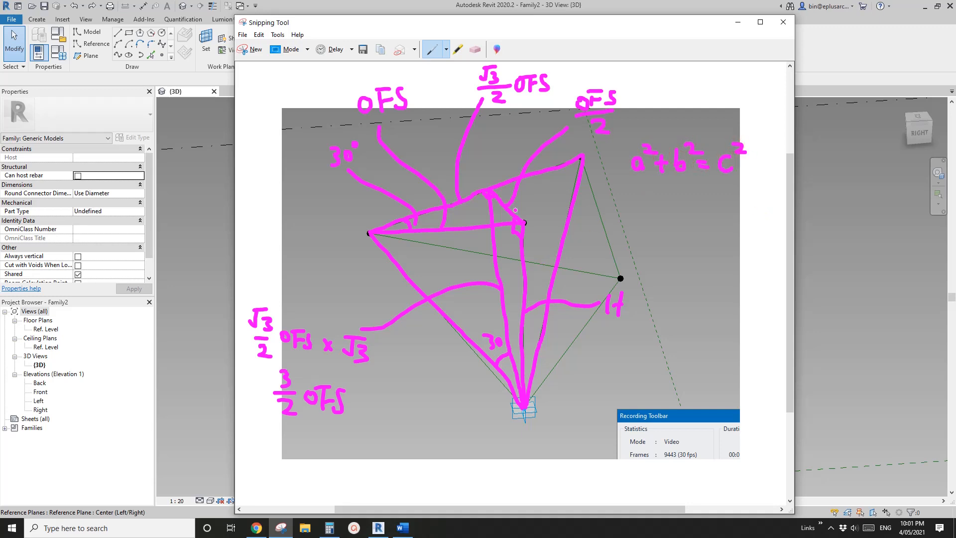
Circle the OFS/2 label and start the equation below a² + b² = c² with (OFS/2)² + H²
{"action": "mouse_move", "coordinate": [571, 110]}
{"action": "left_mouse_down"}
{"action": "mouse_move", "coordinate": [616, 143]}
{"action": "mouse_move", "coordinate": [575, 109]}
{"action": "left_mouse_up"}
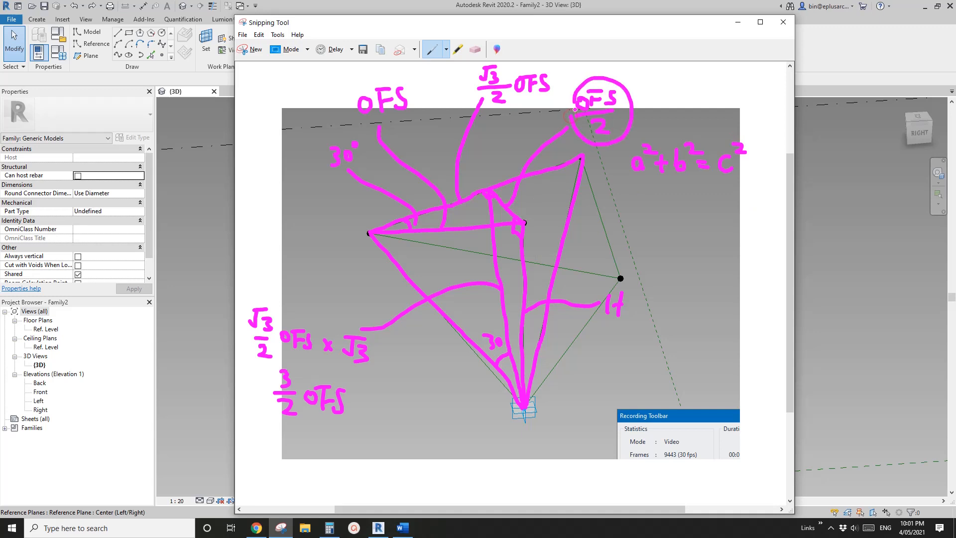
{"action": "left_click_drag", "start_coordinate": [628, 220], "coordinate": [642, 233]}
{"action": "mouse_move", "coordinate": [627, 197]}
{"action": "left_mouse_down"}
{"action": "mouse_move", "coordinate": [618, 204]}
{"action": "mouse_move", "coordinate": [623, 196]}
{"action": "left_mouse_up"}
{"action": "mouse_move", "coordinate": [625, 183]}
{"action": "left_mouse_down"}
{"action": "mouse_move", "coordinate": [636, 183]}
{"action": "mouse_move", "coordinate": [632, 206]}
{"action": "mouse_move", "coordinate": [642, 183]}
{"action": "left_mouse_up"}
{"action": "left_click_drag", "start_coordinate": [634, 194], "coordinate": [645, 205]}
{"action": "mouse_move", "coordinate": [623, 209]}
{"action": "left_mouse_down"}
{"action": "mouse_move", "coordinate": [649, 209]}
{"action": "mouse_move", "coordinate": [653, 239]}
{"action": "mouse_move", "coordinate": [622, 226]}
{"action": "left_mouse_up"}
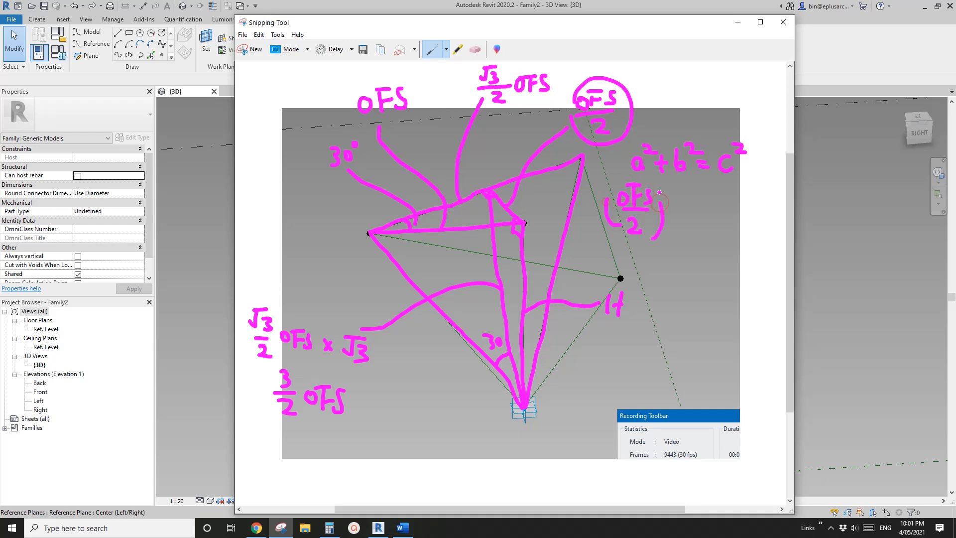
{"action": "mouse_move", "coordinate": [661, 185]}
{"action": "left_mouse_down"}
{"action": "mouse_move", "coordinate": [688, 210]}
{"action": "mouse_move", "coordinate": [680, 223]}
{"action": "mouse_move", "coordinate": [711, 226]}
{"action": "mouse_move", "coordinate": [726, 205]}
{"action": "left_mouse_up"}
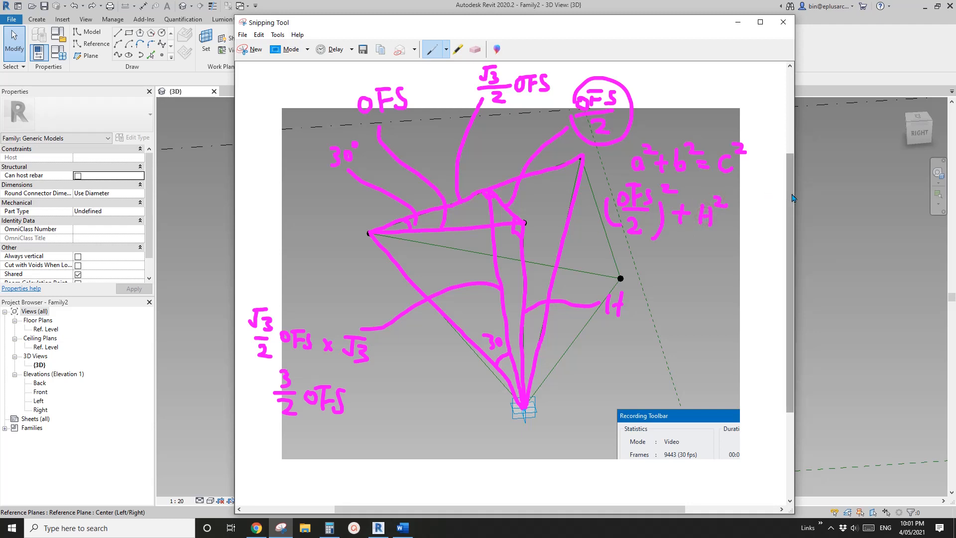
Widen the Snipping Tool window, circle the 3/2 OFS result, and complete the equation with = (3/2 OFS)²
{"action": "left_click_drag", "start_coordinate": [794, 197], "coordinate": [870, 197]}
{"action": "mouse_move", "coordinate": [732, 216]}
{"action": "left_mouse_down"}
{"action": "mouse_move", "coordinate": [746, 215]}
{"action": "mouse_move", "coordinate": [740, 227]}
{"action": "left_mouse_up"}
{"action": "mouse_move", "coordinate": [287, 425]}
{"action": "left_mouse_down"}
{"action": "mouse_move", "coordinate": [361, 421]}
{"action": "mouse_move", "coordinate": [282, 356]}
{"action": "mouse_move", "coordinate": [279, 425]}
{"action": "mouse_move", "coordinate": [297, 424]}
{"action": "left_mouse_up"}
{"action": "left_click_drag", "start_coordinate": [769, 219], "coordinate": [787, 234]}
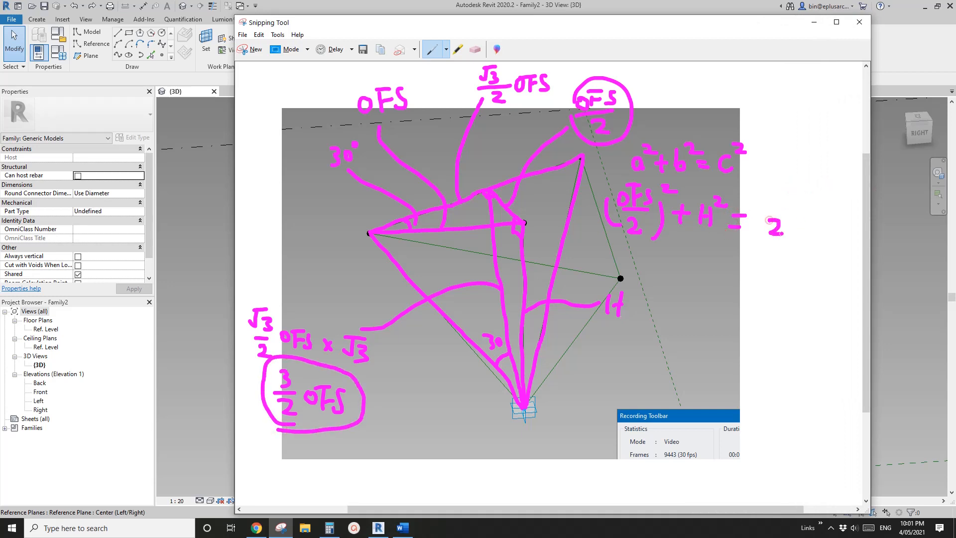
{"action": "mouse_move", "coordinate": [763, 181]}
{"action": "left_mouse_down"}
{"action": "mouse_move", "coordinate": [777, 184]}
{"action": "mouse_move", "coordinate": [765, 199]}
{"action": "mouse_move", "coordinate": [787, 212]}
{"action": "mouse_move", "coordinate": [824, 196]}
{"action": "left_mouse_up"}
{"action": "mouse_move", "coordinate": [813, 197]}
{"action": "left_mouse_down"}
{"action": "mouse_move", "coordinate": [814, 225]}
{"action": "mouse_move", "coordinate": [821, 209]}
{"action": "mouse_move", "coordinate": [835, 233]}
{"action": "left_mouse_up"}
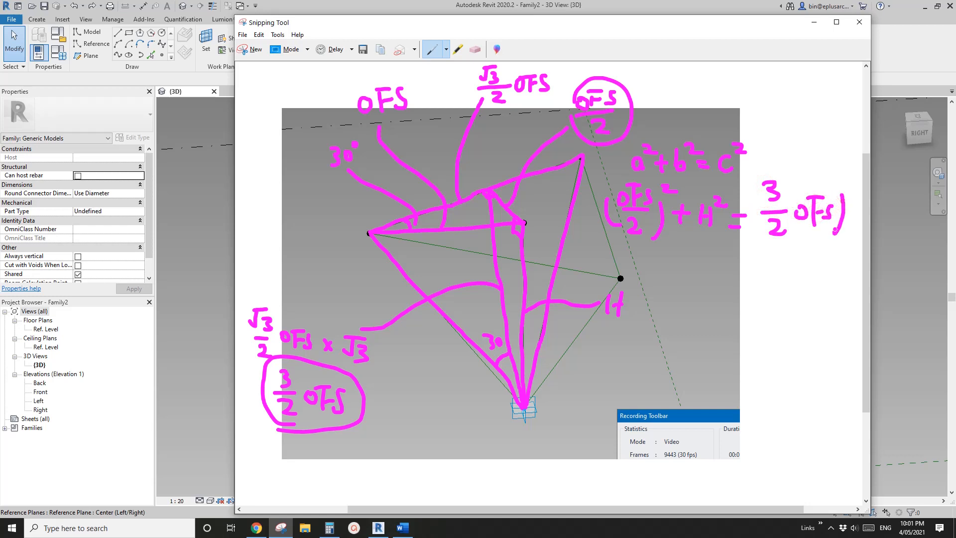
{"action": "left_click_drag", "start_coordinate": [846, 181], "coordinate": [853, 188]}
{"action": "left_click_drag", "start_coordinate": [760, 199], "coordinate": [759, 232]}
Write the expanded equation OFS²/4 + H² = 9/4 OFS² below the previous line
{"action": "mouse_move", "coordinate": [657, 276]}
{"action": "left_mouse_down"}
{"action": "mouse_move", "coordinate": [657, 299]}
{"action": "mouse_move", "coordinate": [669, 274]}
{"action": "mouse_move", "coordinate": [642, 275]}
{"action": "mouse_move", "coordinate": [646, 251]}
{"action": "mouse_move", "coordinate": [669, 249]}
{"action": "mouse_move", "coordinate": [660, 269]}
{"action": "mouse_move", "coordinate": [673, 268]}
{"action": "mouse_move", "coordinate": [688, 247]}
{"action": "left_mouse_up"}
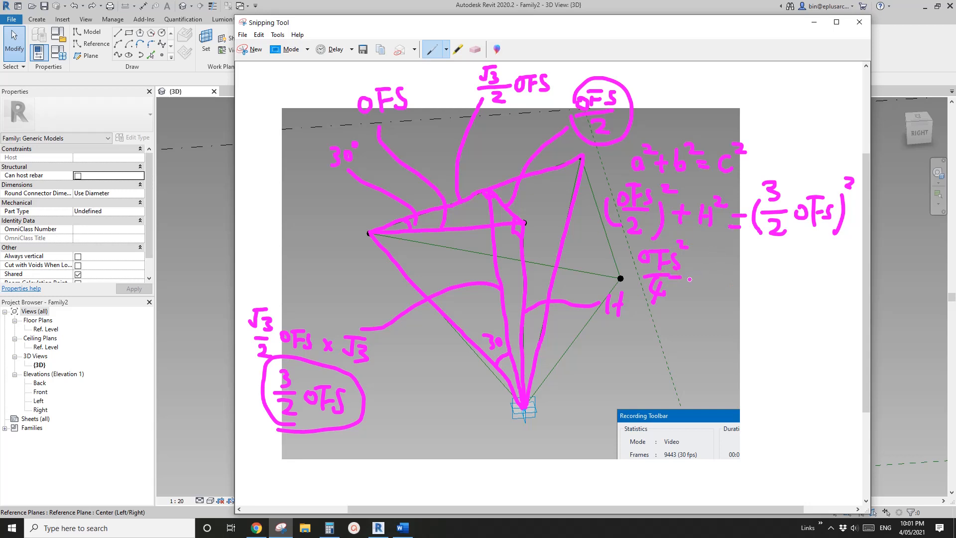
{"action": "left_click_drag", "start_coordinate": [683, 279], "coordinate": [702, 278]}
{"action": "mouse_move", "coordinate": [693, 271]}
{"action": "left_mouse_down"}
{"action": "mouse_move", "coordinate": [692, 288]}
{"action": "mouse_move", "coordinate": [706, 289]}
{"action": "left_mouse_up"}
{"action": "mouse_move", "coordinate": [722, 269]}
{"action": "left_mouse_down"}
{"action": "mouse_move", "coordinate": [723, 292]}
{"action": "mouse_move", "coordinate": [735, 269]}
{"action": "mouse_move", "coordinate": [761, 288]}
{"action": "mouse_move", "coordinate": [793, 289]}
{"action": "mouse_move", "coordinate": [785, 304]}
{"action": "mouse_move", "coordinate": [800, 274]}
{"action": "mouse_move", "coordinate": [790, 267]}
{"action": "mouse_move", "coordinate": [807, 270]}
{"action": "mouse_move", "coordinate": [820, 293]}
{"action": "mouse_move", "coordinate": [834, 274]}
{"action": "mouse_move", "coordinate": [829, 293]}
{"action": "left_mouse_up"}
{"action": "left_click_drag", "start_coordinate": [839, 255], "coordinate": [851, 264]}
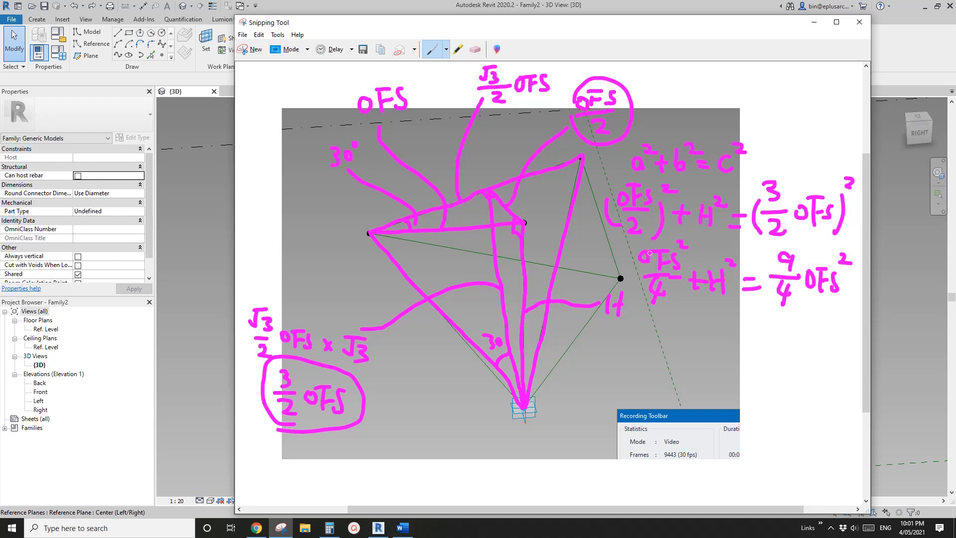
Cross out the OFS²/4 term and write H² = 2 OFS² below
{"action": "left_click_drag", "start_coordinate": [650, 251], "coordinate": [672, 299]}
{"action": "mouse_move", "coordinate": [780, 331]}
{"action": "left_mouse_down"}
{"action": "mouse_move", "coordinate": [796, 345]}
{"action": "mouse_move", "coordinate": [803, 329]}
{"action": "mouse_move", "coordinate": [827, 327]}
{"action": "left_mouse_up"}
{"action": "mouse_move", "coordinate": [819, 328]}
{"action": "left_mouse_down"}
{"action": "mouse_move", "coordinate": [821, 351]}
{"action": "mouse_move", "coordinate": [852, 327]}
{"action": "left_mouse_up"}
{"action": "left_click_drag", "start_coordinate": [745, 337], "coordinate": [755, 337]}
{"action": "mouse_move", "coordinate": [762, 344]}
{"action": "left_mouse_down"}
{"action": "mouse_move", "coordinate": [712, 346]}
{"action": "mouse_move", "coordinate": [720, 350]}
{"action": "mouse_move", "coordinate": [734, 327]}
{"action": "mouse_move", "coordinate": [794, 353]}
{"action": "left_mouse_up"}
Move the factor 2 under H², then write the root form √2/2 × H = OFS and circle √2/2 × H
{"action": "mouse_move", "coordinate": [709, 355]}
{"action": "left_mouse_down"}
{"action": "mouse_move", "coordinate": [728, 353]}
{"action": "mouse_move", "coordinate": [724, 372]}
{"action": "mouse_move", "coordinate": [769, 386]}
{"action": "left_mouse_up"}
{"action": "left_click_drag", "start_coordinate": [754, 394], "coordinate": [806, 382]}
{"action": "mouse_move", "coordinate": [796, 386]}
{"action": "left_mouse_down"}
{"action": "mouse_move", "coordinate": [795, 401]}
{"action": "mouse_move", "coordinate": [805, 391]}
{"action": "left_mouse_up"}
{"action": "mouse_move", "coordinate": [810, 383]}
{"action": "left_mouse_down"}
{"action": "mouse_move", "coordinate": [817, 382]}
{"action": "mouse_move", "coordinate": [799, 401]}
{"action": "left_mouse_up"}
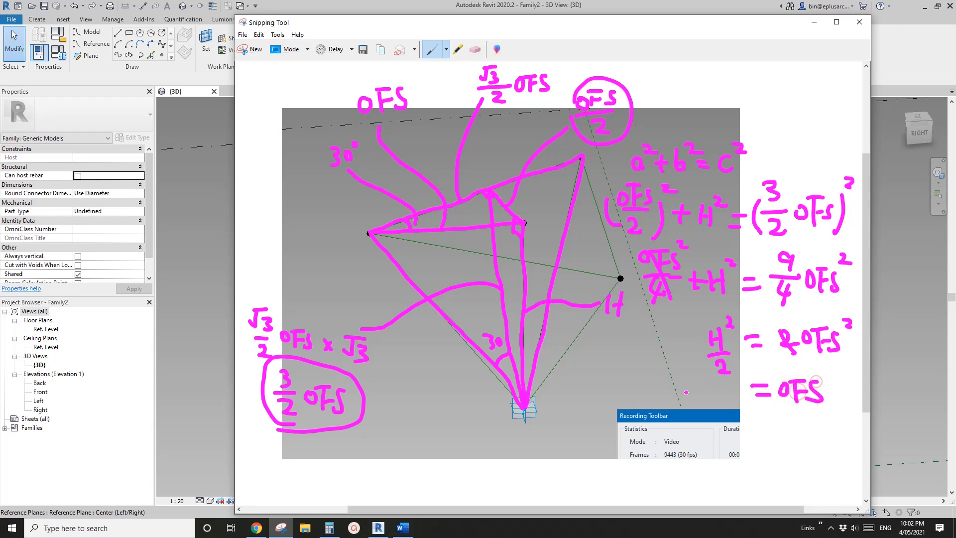
{"action": "mouse_move", "coordinate": [652, 384]}
{"action": "left_mouse_down"}
{"action": "mouse_move", "coordinate": [670, 384]}
{"action": "mouse_move", "coordinate": [673, 402]}
{"action": "left_mouse_up"}
{"action": "mouse_move", "coordinate": [654, 363]}
{"action": "left_mouse_down"}
{"action": "mouse_move", "coordinate": [679, 363]}
{"action": "mouse_move", "coordinate": [665, 371]}
{"action": "mouse_move", "coordinate": [692, 394]}
{"action": "mouse_move", "coordinate": [702, 382]}
{"action": "mouse_move", "coordinate": [704, 397]}
{"action": "left_mouse_up"}
{"action": "mouse_move", "coordinate": [685, 357]}
{"action": "left_mouse_down"}
{"action": "mouse_move", "coordinate": [638, 365]}
{"action": "mouse_move", "coordinate": [687, 404]}
{"action": "mouse_move", "coordinate": [680, 357]}
{"action": "left_mouse_up"}
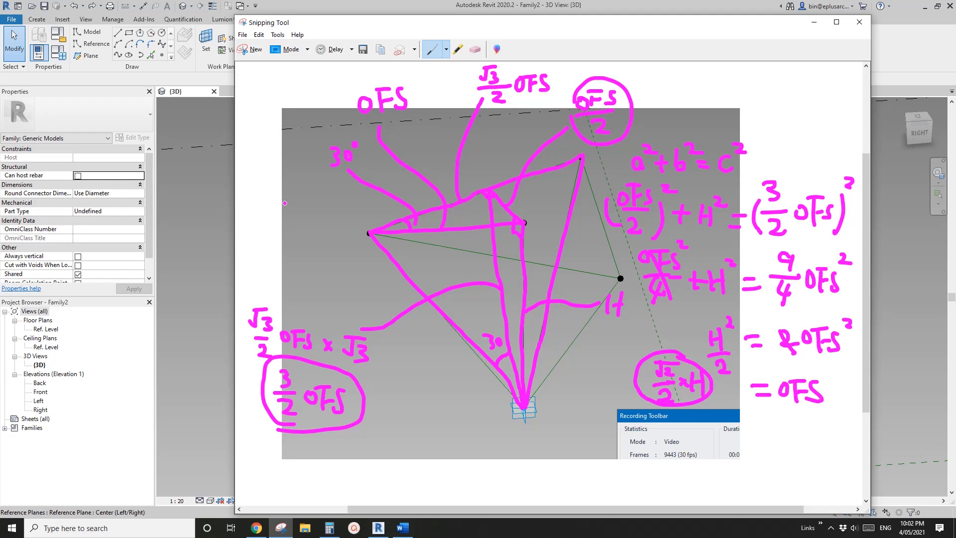
Back in Revit, give the family parameter OFS the formula SQRT(2)/2*H and apply it
{"action": "left_click", "coordinate": [203, 198]}
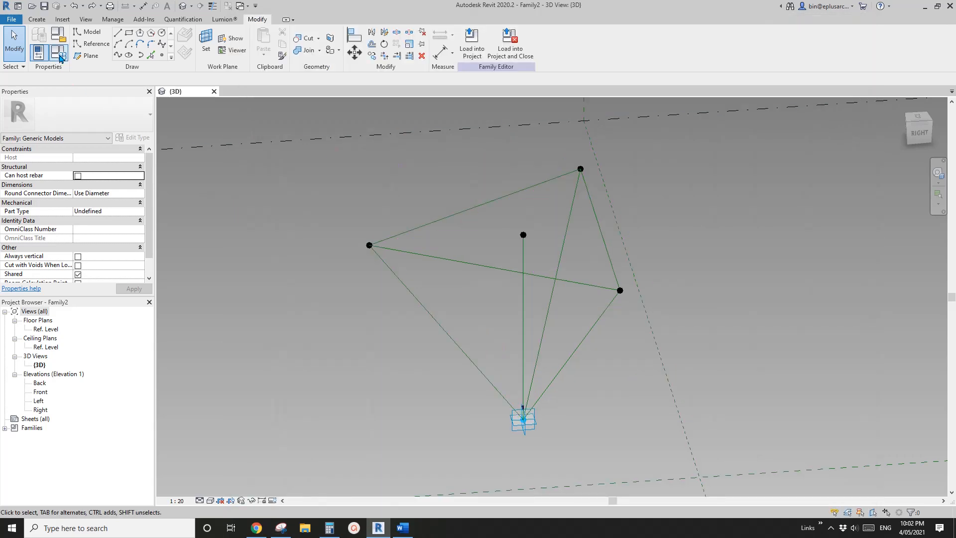
{"action": "left_click", "coordinate": [60, 55]}
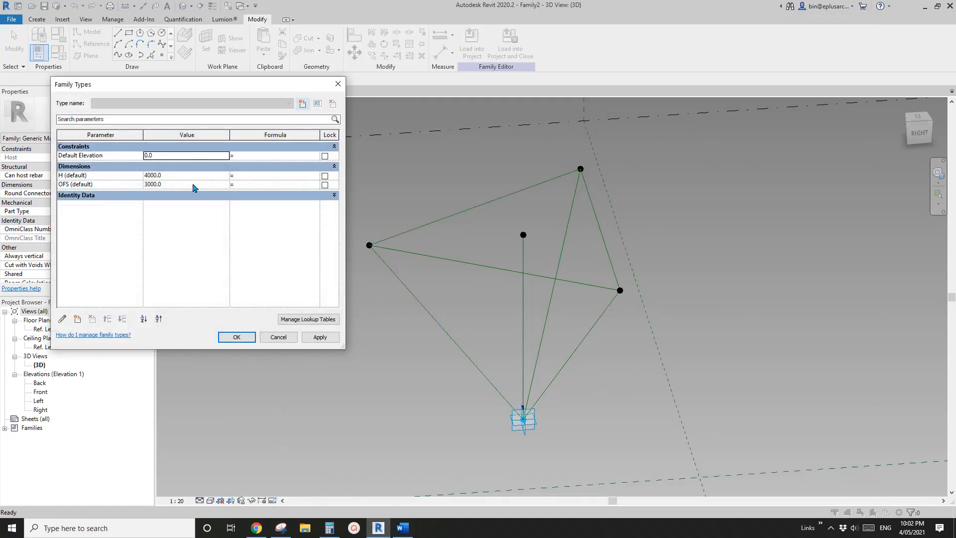
{"action": "left_click", "coordinate": [245, 184]}
{"action": "type", "text": "SQRT(2)/2*H"}
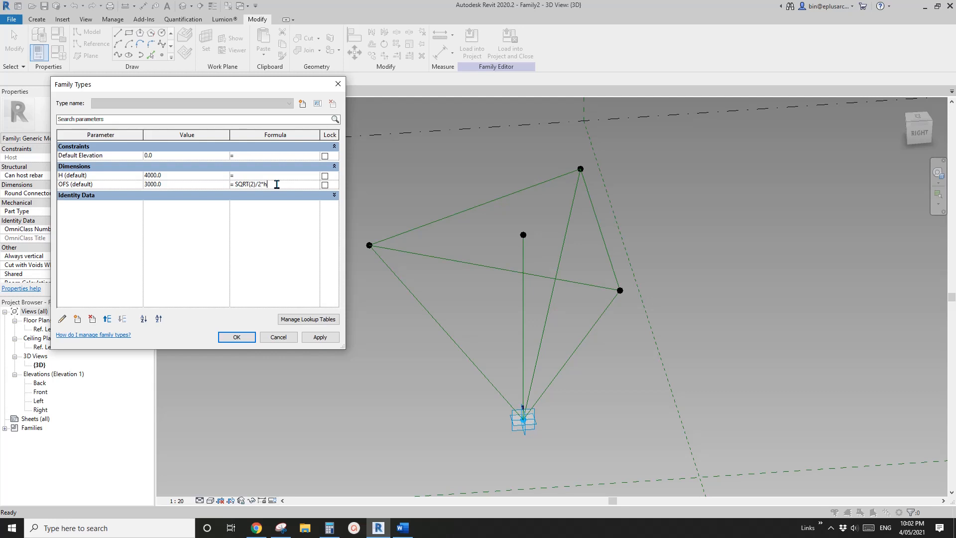
{"action": "left_click", "coordinate": [241, 336]}
Check the lengths of two slanted edges and two upper edges of the frame for equality
{"action": "left_click", "coordinate": [418, 321]}
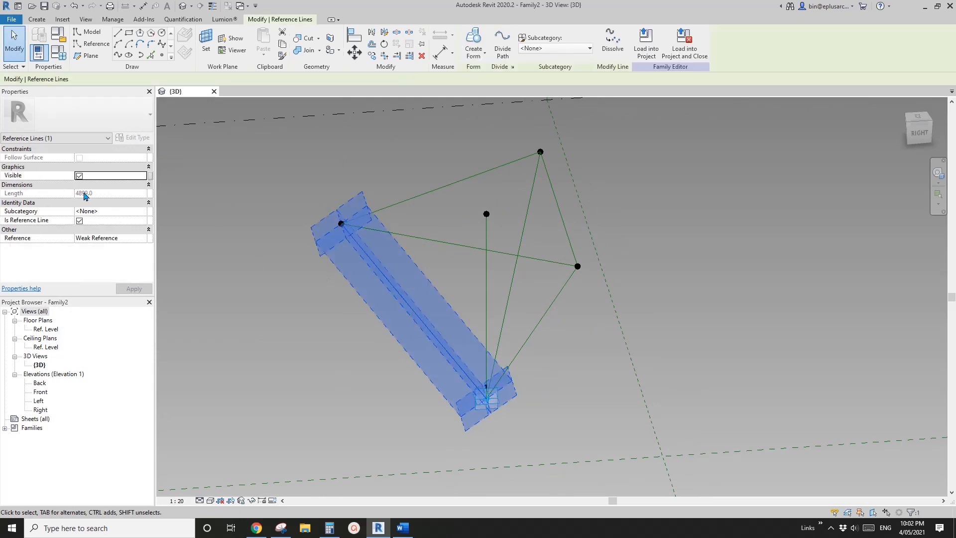
{"action": "left_click", "coordinate": [459, 248]}
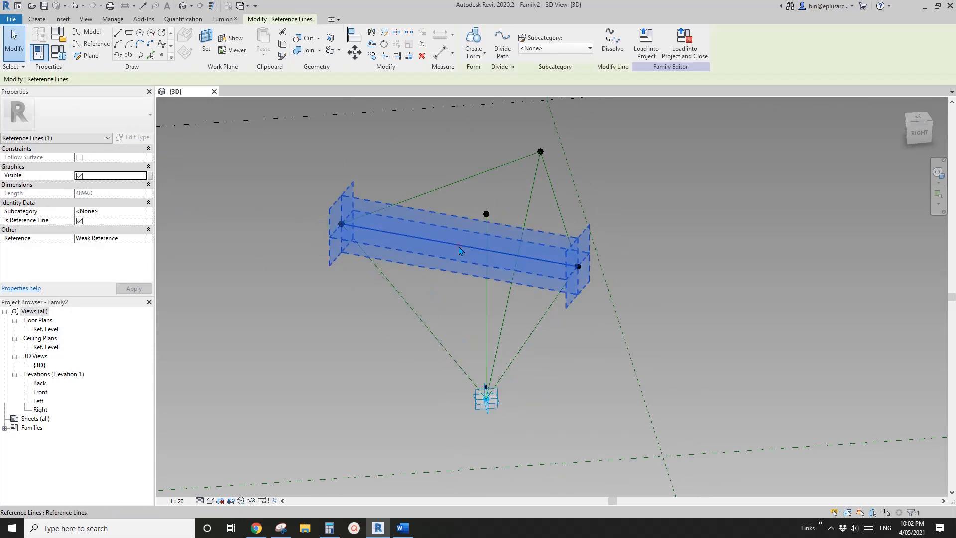
{"action": "left_click", "coordinate": [476, 178]}
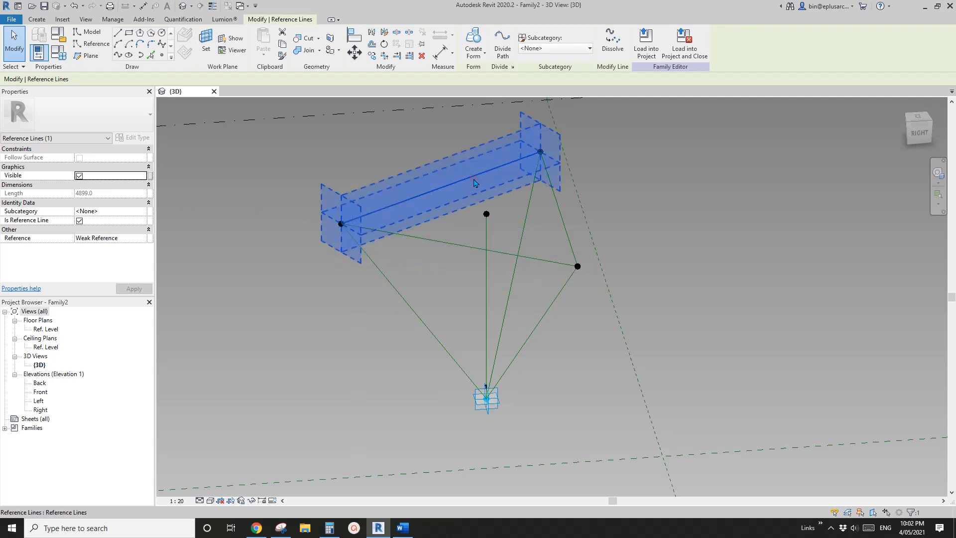
{"action": "left_click", "coordinate": [543, 320]}
{"action": "key", "text": "Escape"}
{"action": "mouse_move", "coordinate": [576, 307]}
{"action": "middle_mouse_down", "text": "shift"}
{"action": "mouse_move", "coordinate": [529, 299]}
{"action": "mouse_move", "coordinate": [704, 207]}
{"action": "mouse_move", "coordinate": [516, 152]}
{"action": "mouse_move", "coordinate": [524, 266]}
{"action": "mouse_move", "coordinate": [559, 299]}
{"action": "middle_mouse_up", "text": "shift"}
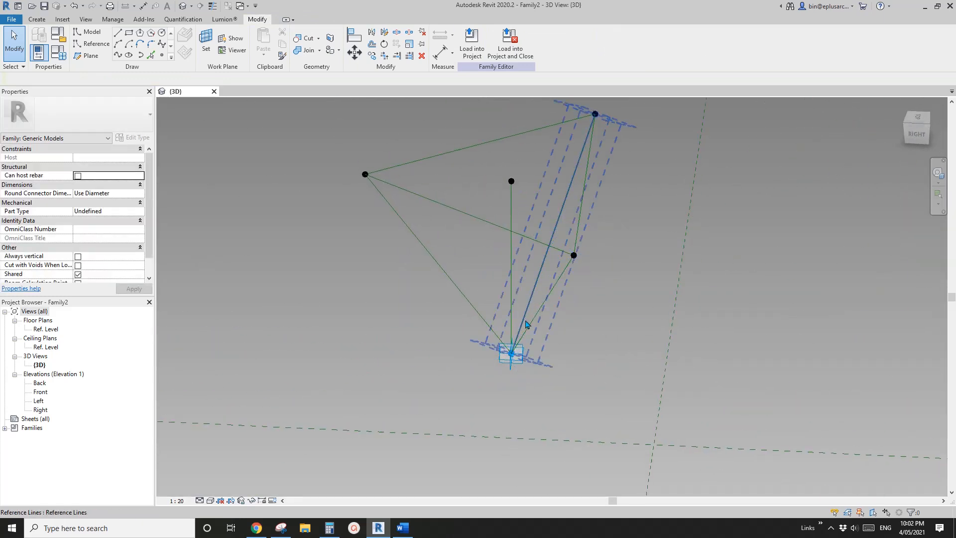
Switch to the Word ideas document to view the Osaka Expo 1970 picture, then return to Revit
{"action": "left_click", "coordinate": [410, 524]}
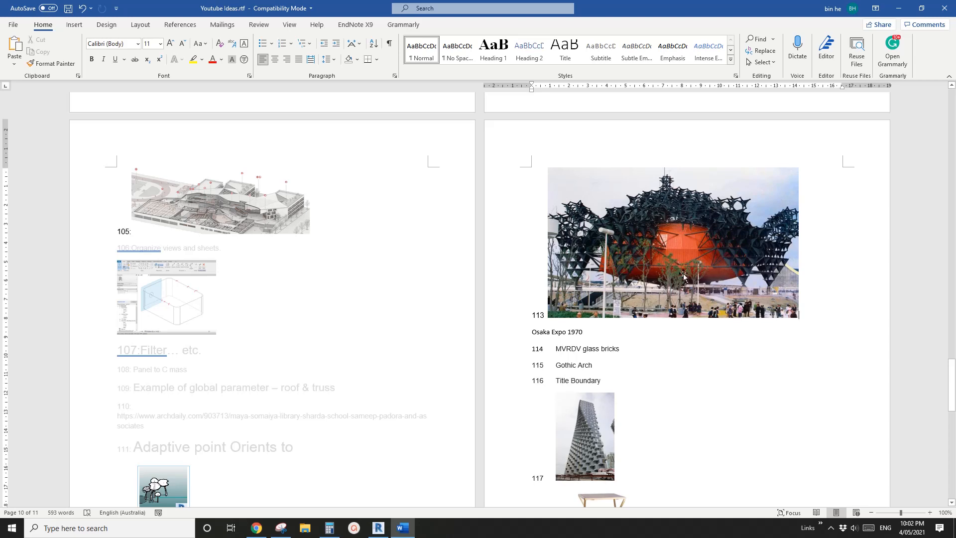
{"action": "left_click", "coordinate": [378, 527]}
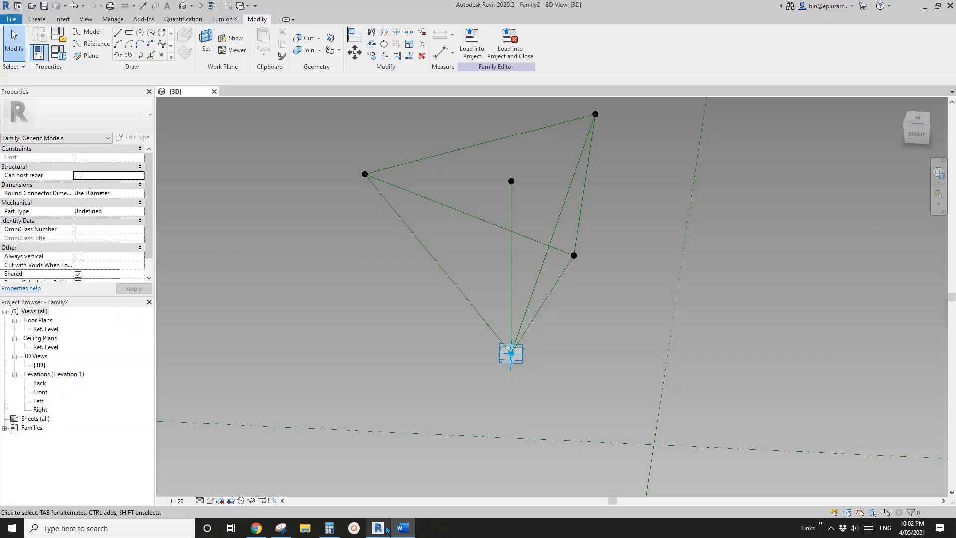
Create a flat surface form from the three upper reference lines of the tetrahedron
{"action": "middle_click_drag", "start_coordinate": [498, 344], "coordinate": [503, 239], "text": "shift"}
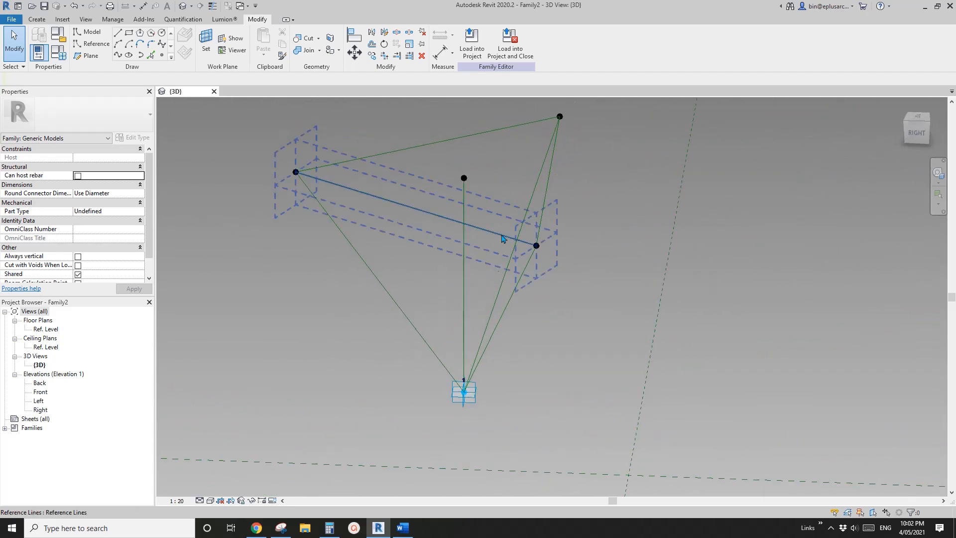
{"action": "left_click", "coordinate": [502, 237]}
{"action": "left_click", "coordinate": [546, 195], "text": "ctrl"}
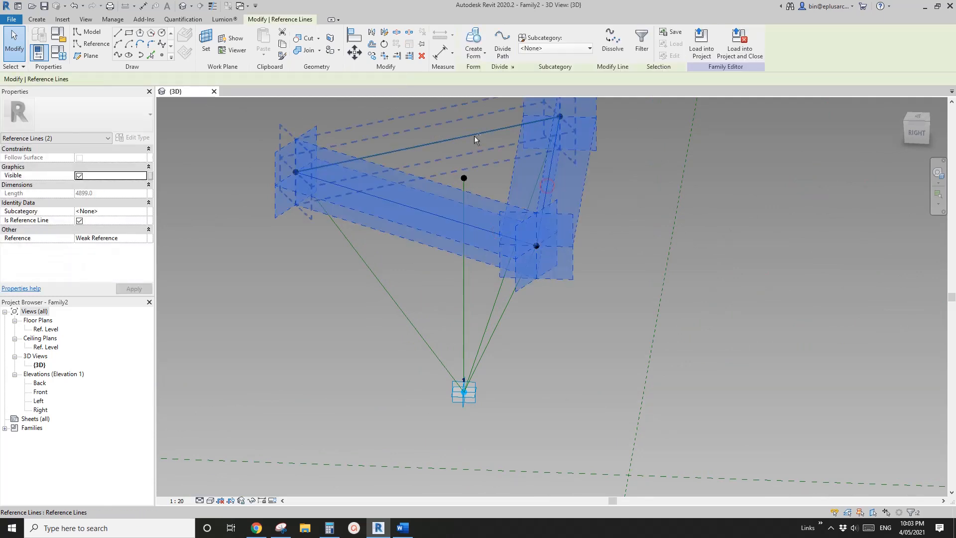
{"action": "left_click", "coordinate": [474, 135], "text": "ctrl"}
{"action": "left_click", "coordinate": [474, 37]}
{"action": "left_click", "coordinate": [364, 377]}
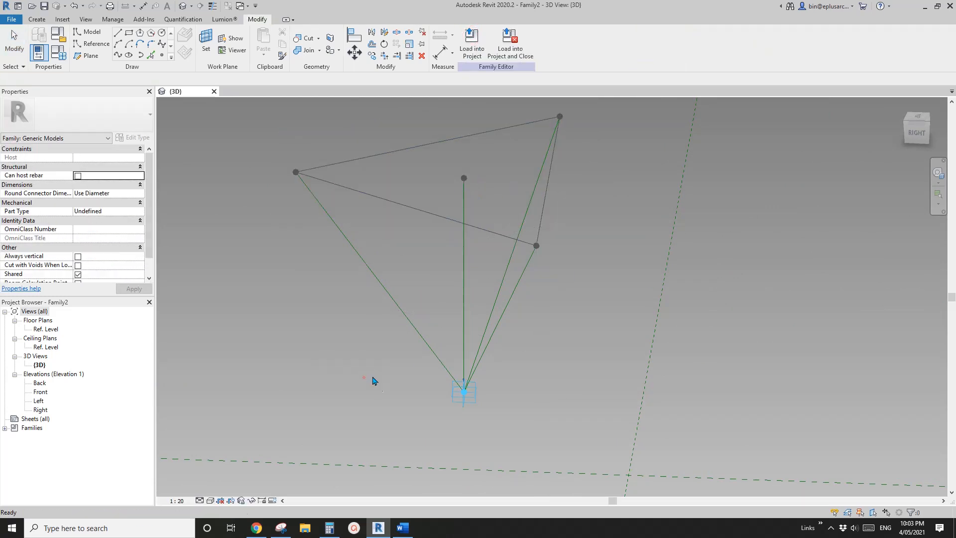
Try to create a side surface form from the vertical centre line and the right slanted reference line
{"action": "middle_click_drag", "start_coordinate": [487, 221], "coordinate": [508, 203], "text": "shift"}
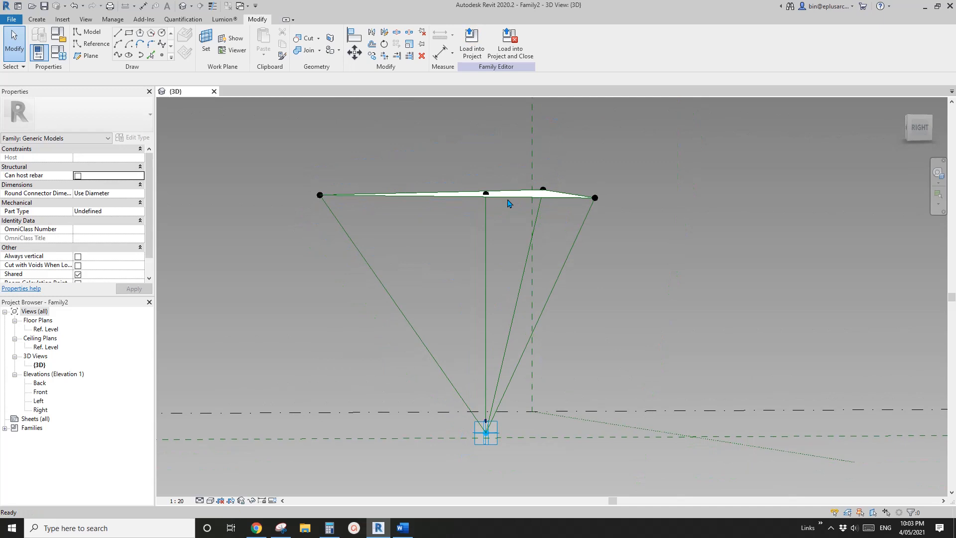
{"action": "left_click", "coordinate": [501, 225]}
{"action": "left_click", "coordinate": [581, 233], "text": "ctrl"}
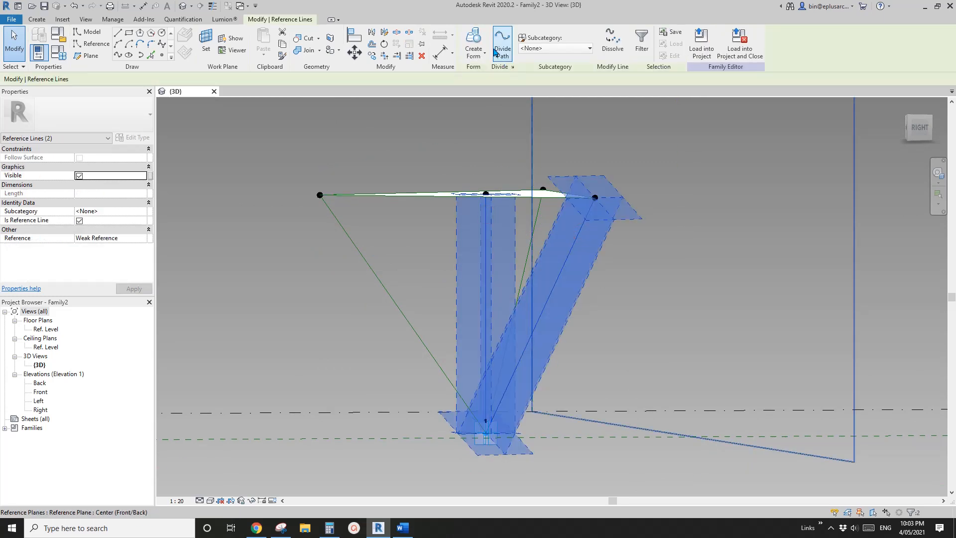
{"action": "left_click", "coordinate": [478, 35]}
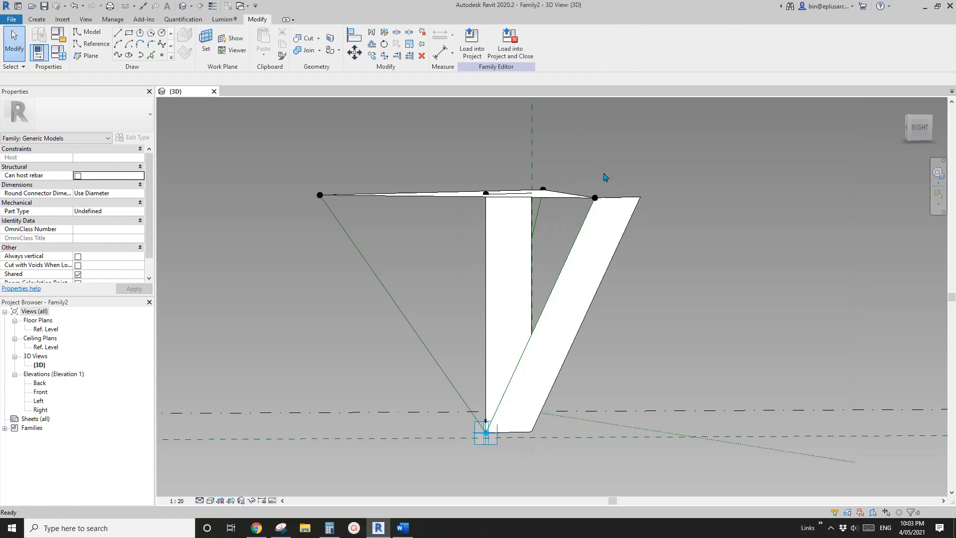
{"action": "middle_click_drag", "start_coordinate": [605, 177], "coordinate": [438, 172], "text": "shift"}
{"action": "left_click", "coordinate": [552, 277]}
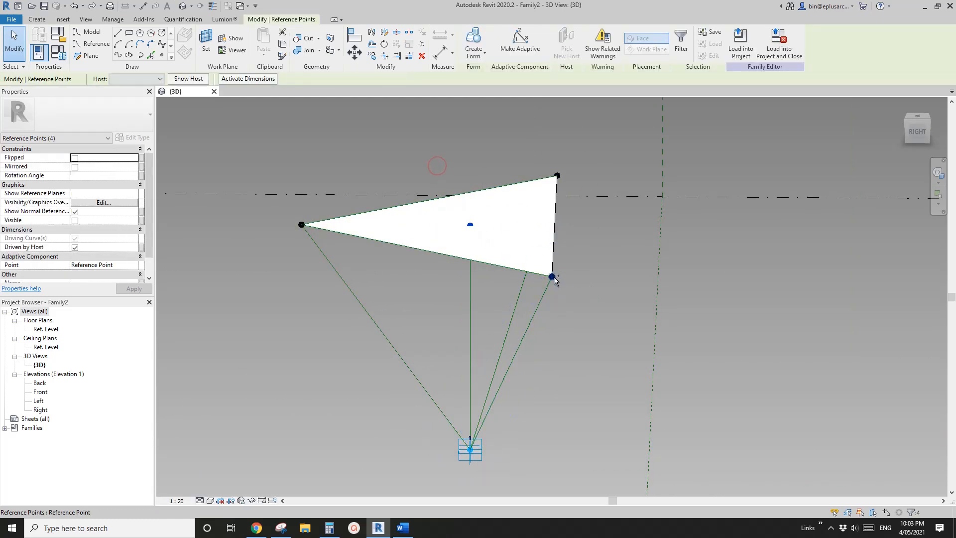
{"action": "left_click", "coordinate": [118, 55]}
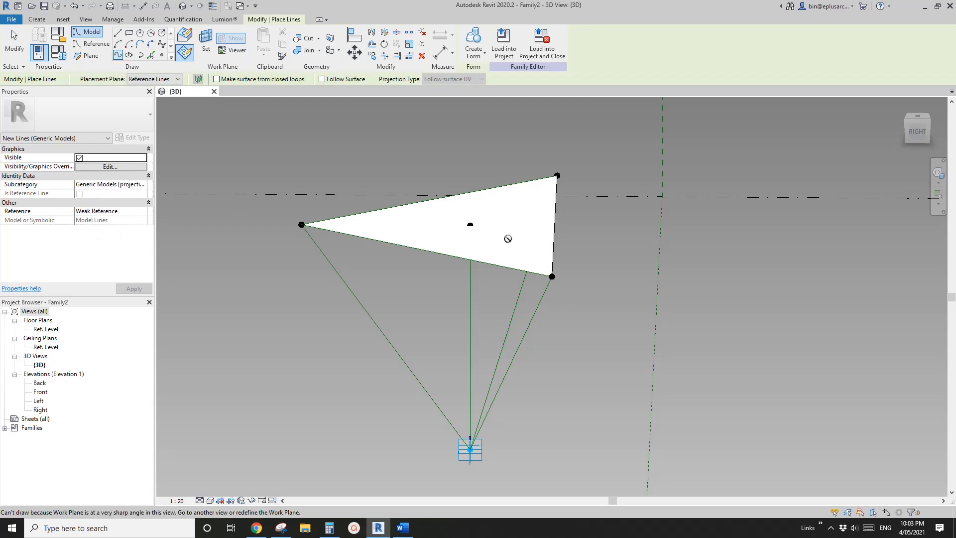
{"action": "key", "text": "Escape"}
{"action": "key", "text": "Escape"}
Temporarily hide the top triangular surface in the 3D view
{"action": "middle_click_drag", "start_coordinate": [559, 284], "coordinate": [431, 201], "text": "shift"}
{"action": "left_click", "coordinate": [477, 206]}
{"action": "key", "text": "h"}
{"action": "key", "text": "h"}
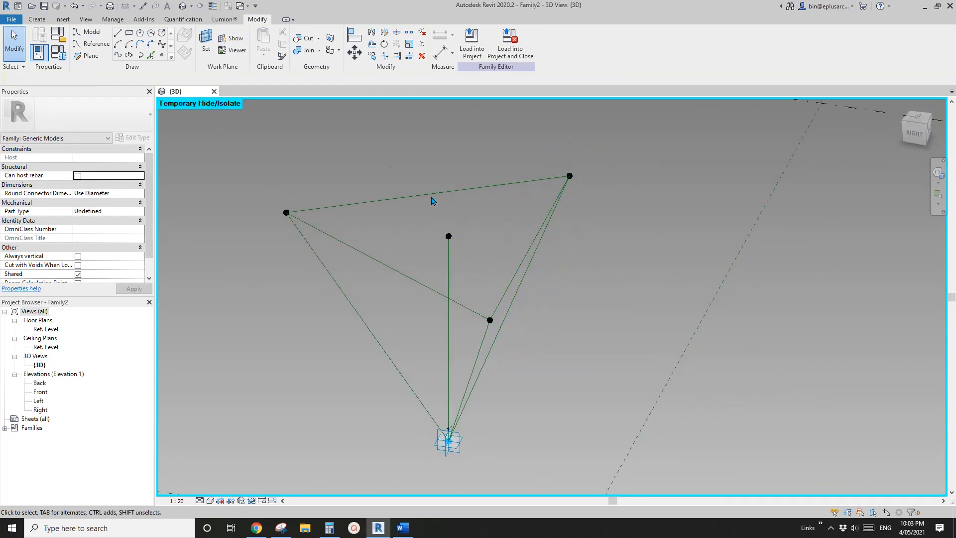
{"action": "left_click", "coordinate": [118, 55]}
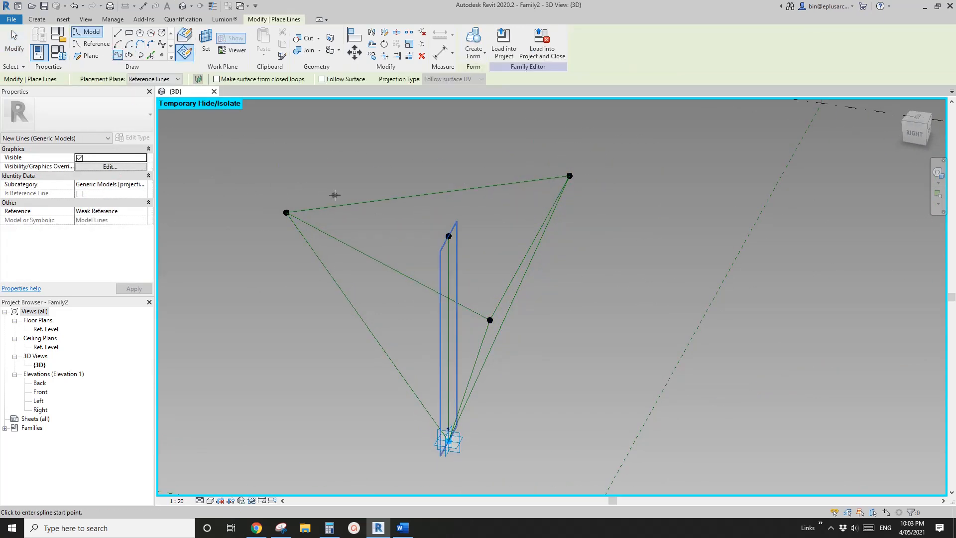
{"action": "key", "text": "Escape"}
{"action": "key", "text": "Escape"}
Examine the reference point at the upper end of the vertical centre line and its properties
{"action": "middle_click_drag", "start_coordinate": [453, 244], "coordinate": [486, 266], "text": "shift"}
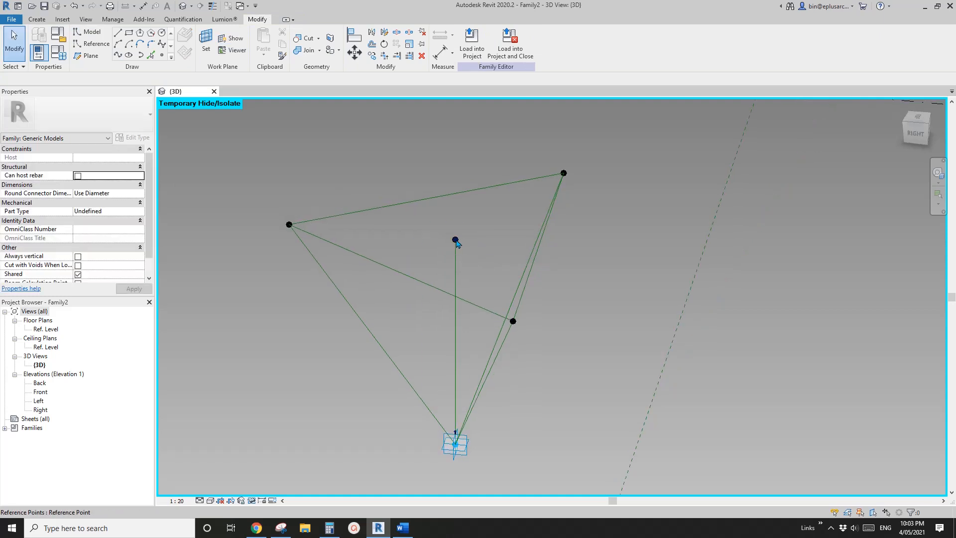
{"action": "scroll", "coordinate": [457, 243], "scroll_direction": "up", "scroll_amount": 2}
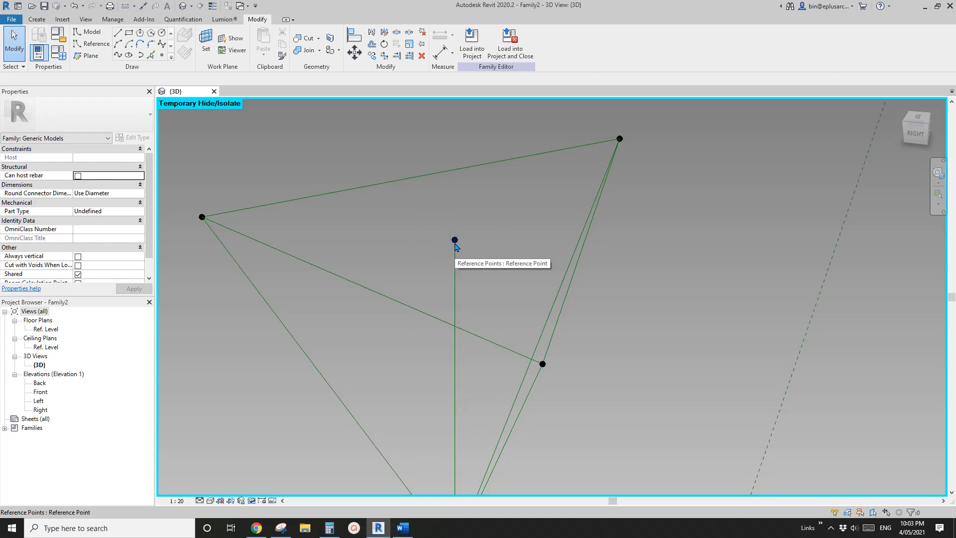
{"action": "scroll", "coordinate": [457, 244], "scroll_direction": "down", "scroll_amount": 1}
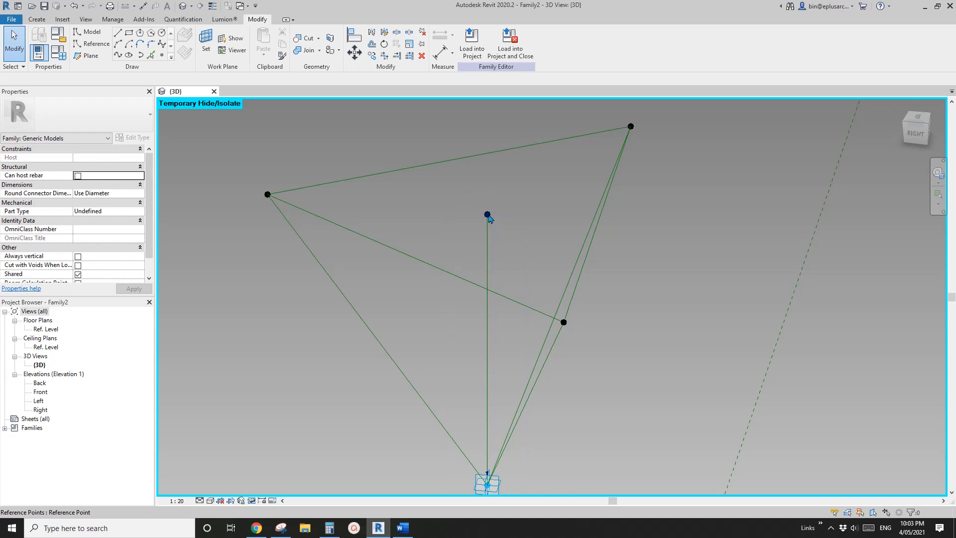
{"action": "left_click", "coordinate": [488, 215]}
{"action": "left_click", "coordinate": [506, 228]}
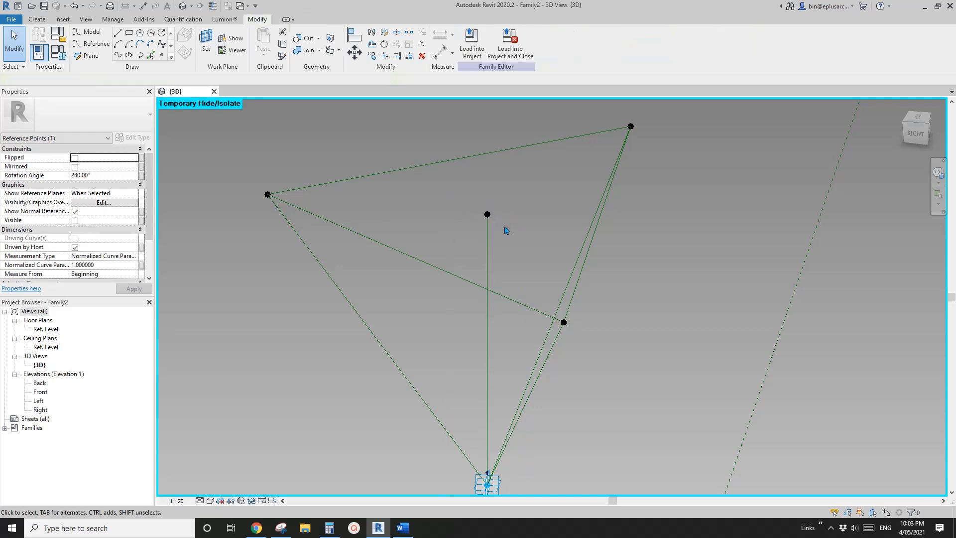
{"action": "left_click", "coordinate": [489, 215]}
{"action": "key", "text": "Escape"}
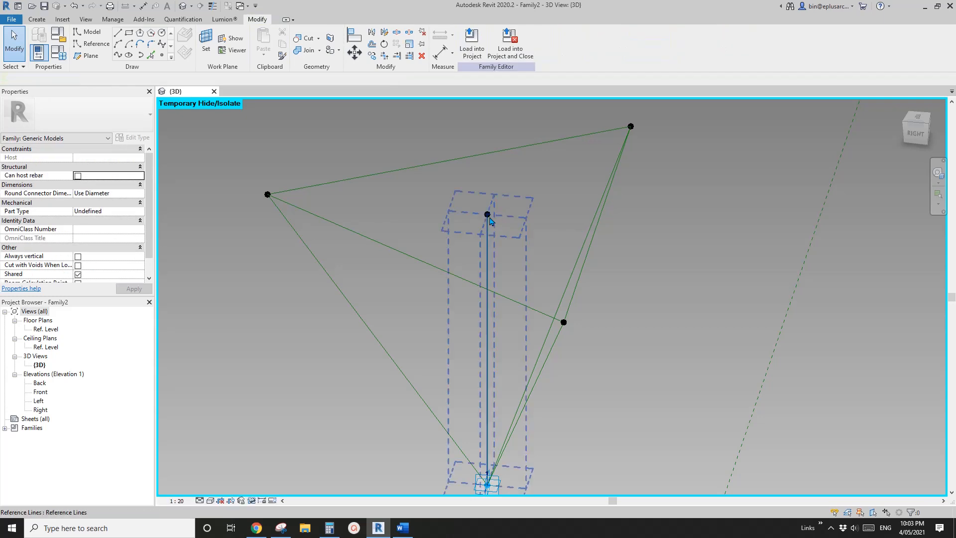
{"action": "left_click", "coordinate": [487, 215]}
{"action": "left_click", "coordinate": [495, 220]}
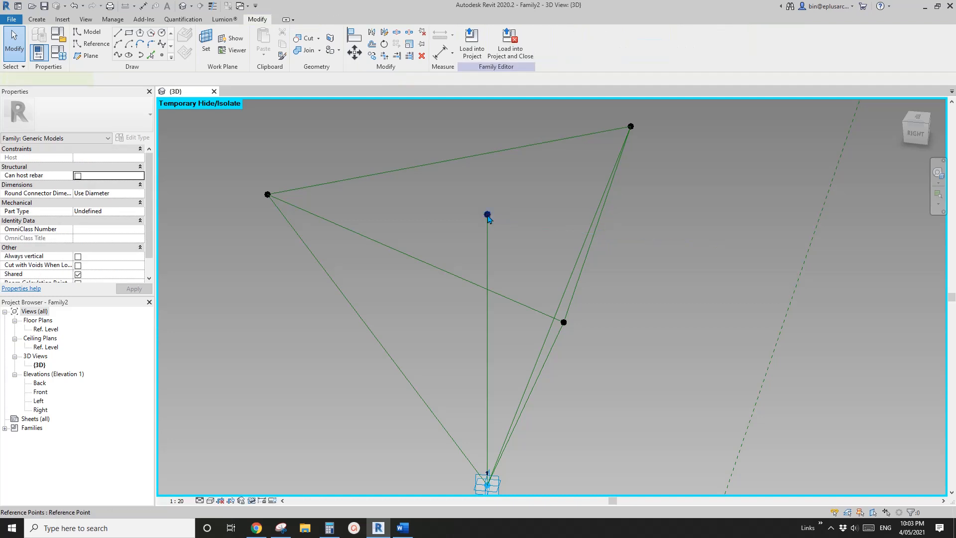
{"action": "left_click", "coordinate": [487, 215]}
{"action": "scroll", "coordinate": [488, 218], "scroll_direction": "down", "scroll_amount": 1}
{"action": "left_click", "coordinate": [531, 196]}
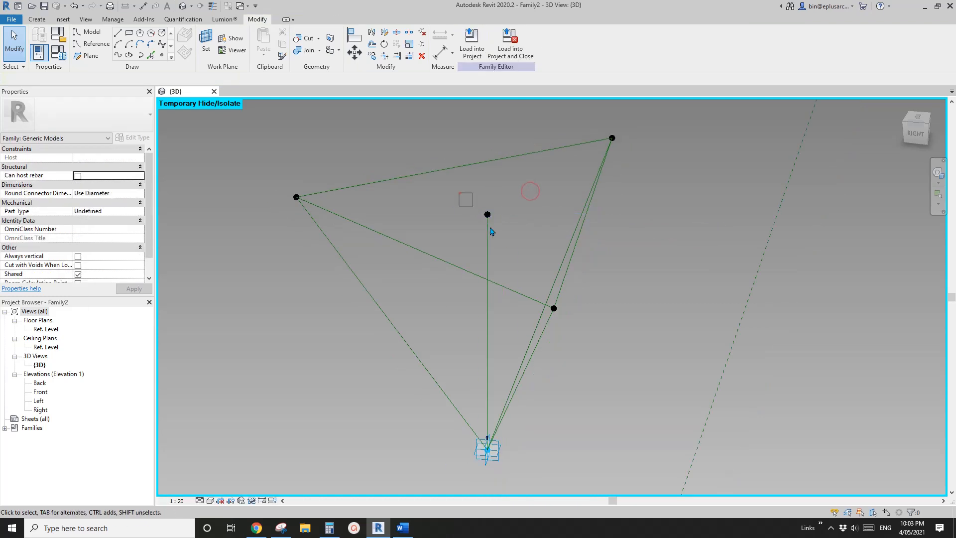
Draw a spline through the centre line's upper point and the front right corner point, and make it a reference line
{"action": "left_click_drag", "start_coordinate": [541, 307], "coordinate": [586, 344]}
{"action": "left_click", "coordinate": [641, 42]}
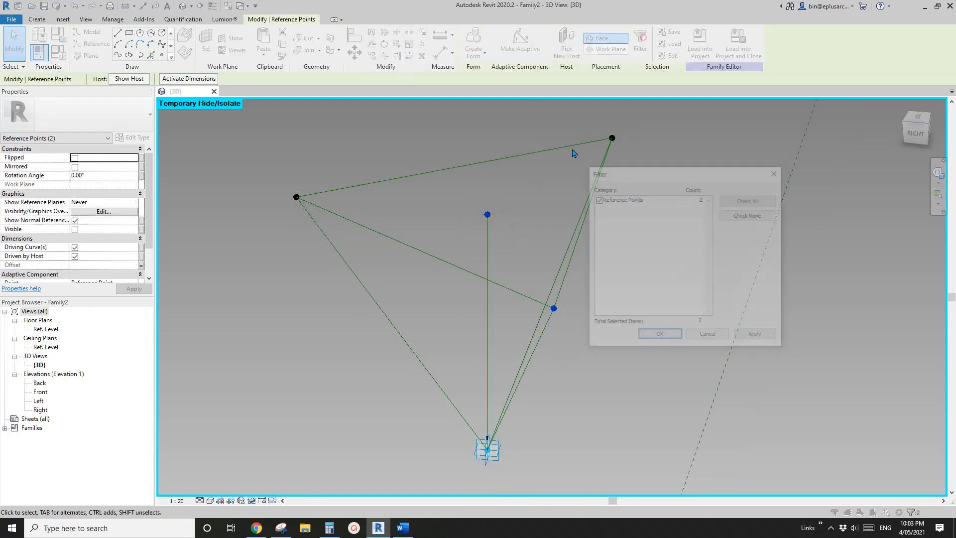
{"action": "left_click", "coordinate": [718, 338]}
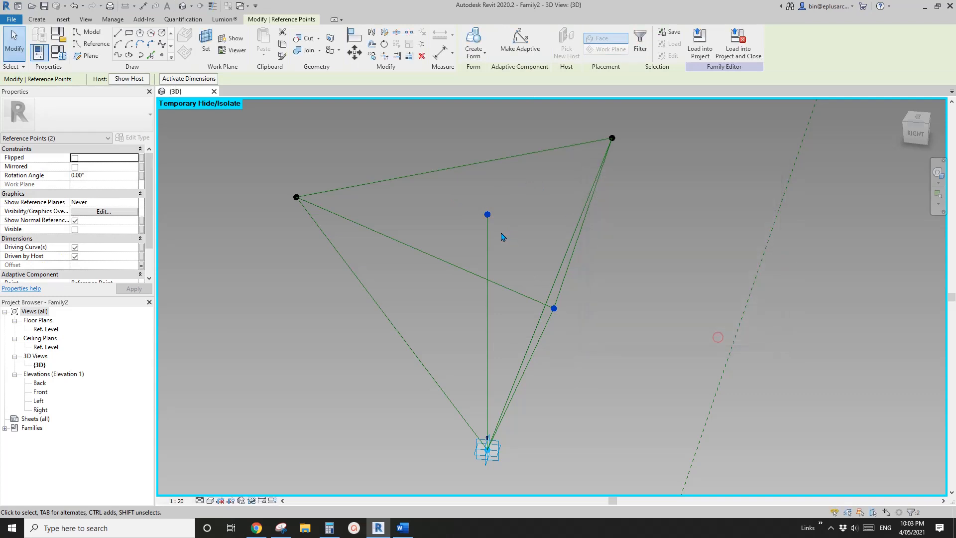
{"action": "left_click", "coordinate": [118, 56]}
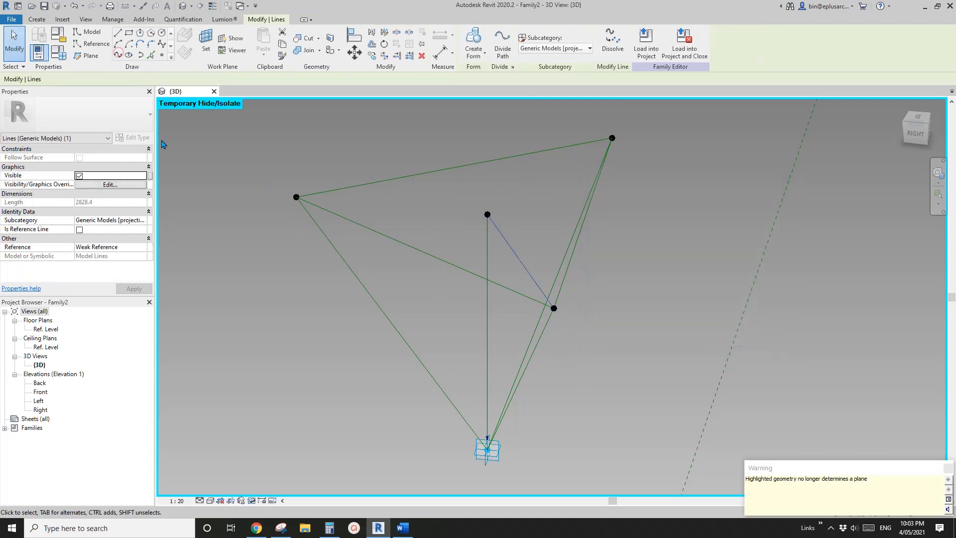
{"action": "left_click", "coordinate": [80, 230]}
Add spline reference lines from the centre line's upper point to the left corner point and the rear corner point
{"action": "left_click_drag", "start_coordinate": [256, 166], "coordinate": [494, 239]}
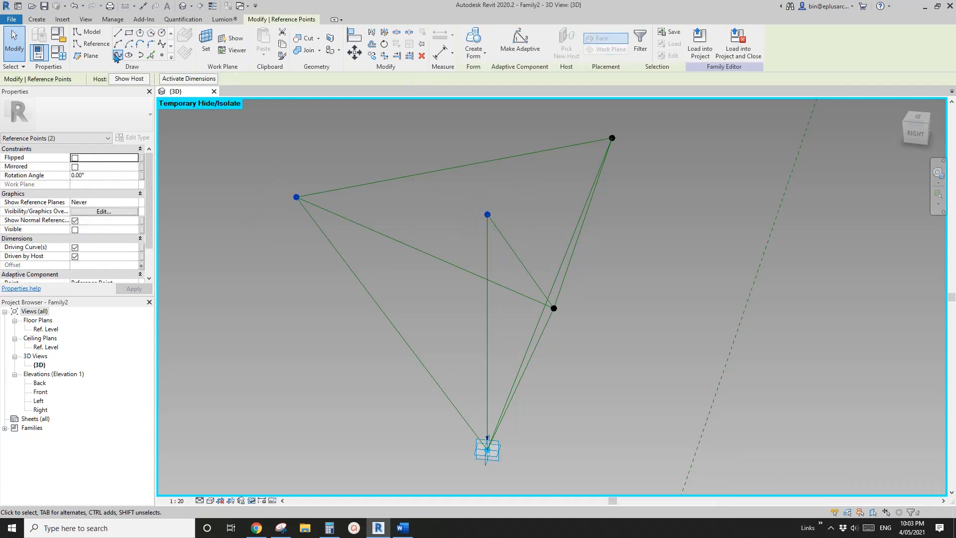
{"action": "left_click", "coordinate": [117, 55]}
{"action": "left_click", "coordinate": [79, 229]}
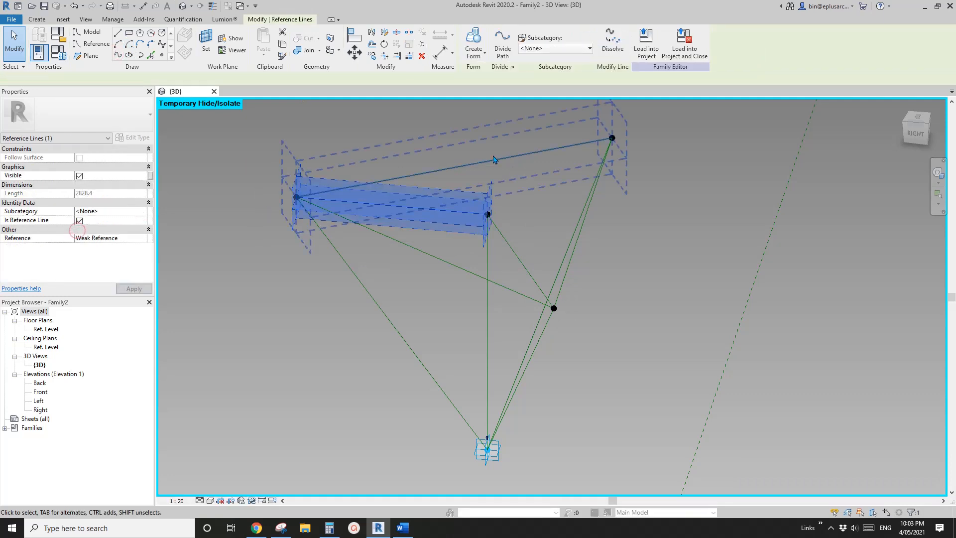
{"action": "left_click_drag", "start_coordinate": [449, 132], "coordinate": [675, 241]}
{"action": "left_click", "coordinate": [118, 55]}
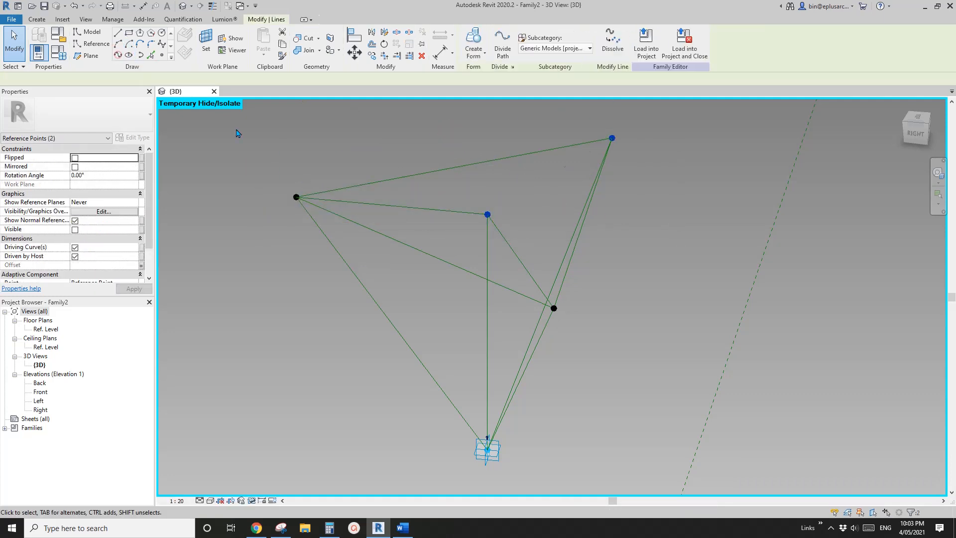
{"action": "left_click", "coordinate": [79, 229]}
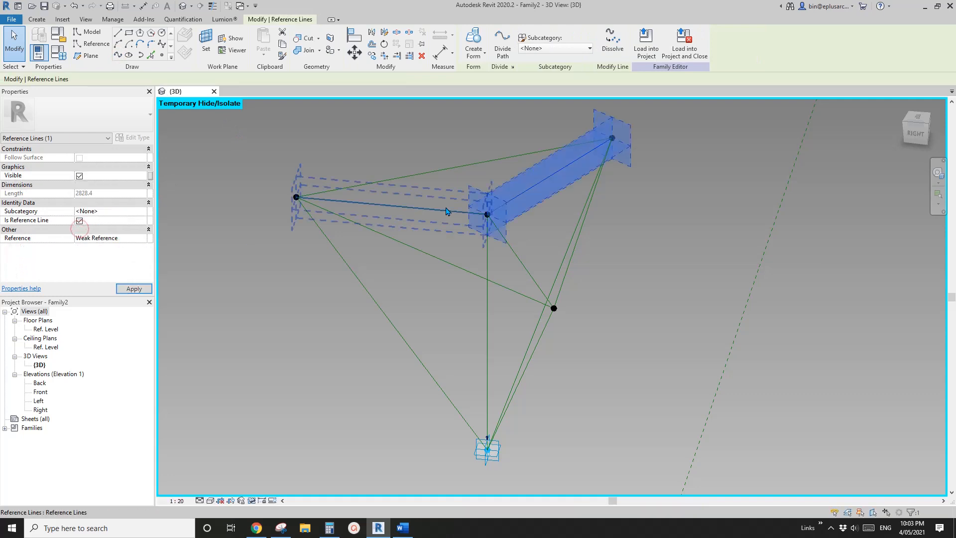
{"action": "middle_click_drag", "start_coordinate": [447, 211], "coordinate": [445, 198]}
{"action": "key", "text": "Escape"}
Create a flat vertical surface from the centre line, its upper line to the front right corner, and that corner's slanted edge
{"action": "left_click", "coordinate": [517, 248]}
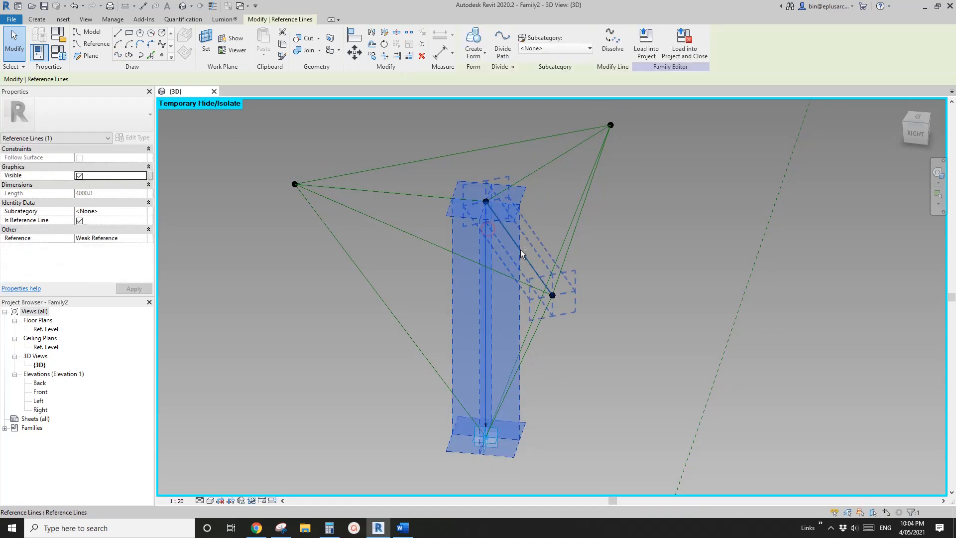
{"action": "left_click", "coordinate": [523, 254], "text": "ctrl"}
{"action": "middle_click_drag", "start_coordinate": [543, 317], "coordinate": [554, 328], "text": "shift"}
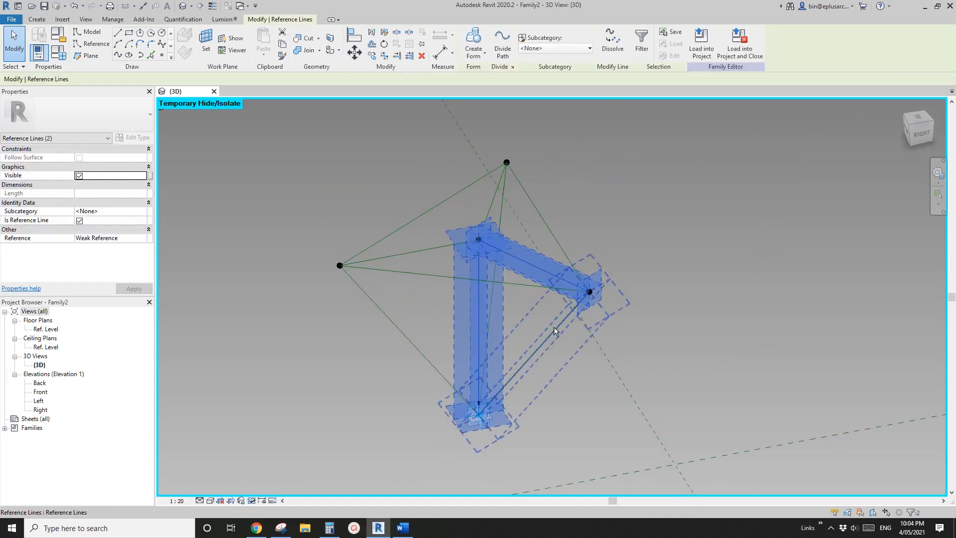
{"action": "left_click", "coordinate": [472, 35]}
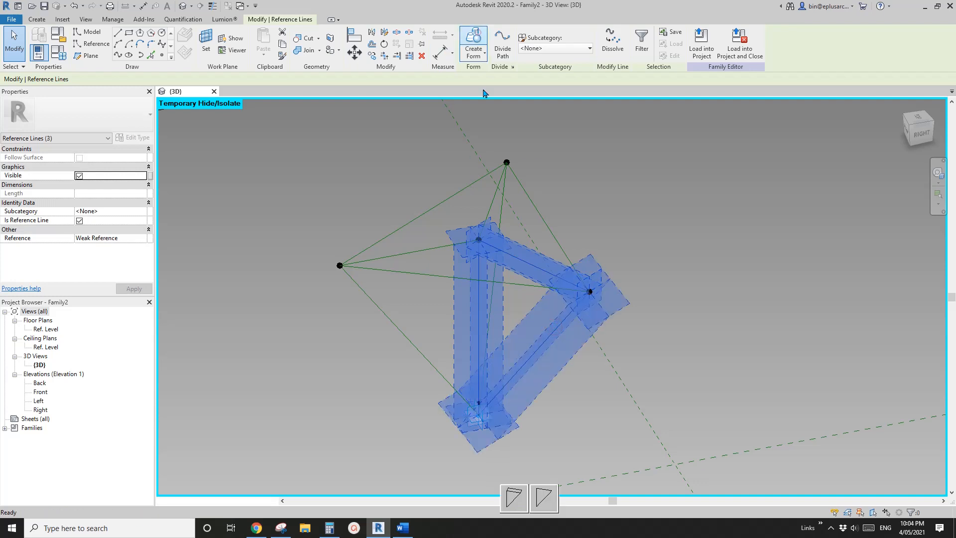
Try to create a form from the left corner point, the centre line's upper point and the bottom adaptive point
{"action": "left_click_drag", "start_coordinate": [315, 235], "coordinate": [364, 289]}
{"action": "left_click_drag", "start_coordinate": [465, 225], "coordinate": [492, 254], "text": "ctrl"}
{"action": "left_click_drag", "start_coordinate": [421, 391], "coordinate": [502, 426], "text": "ctrl"}
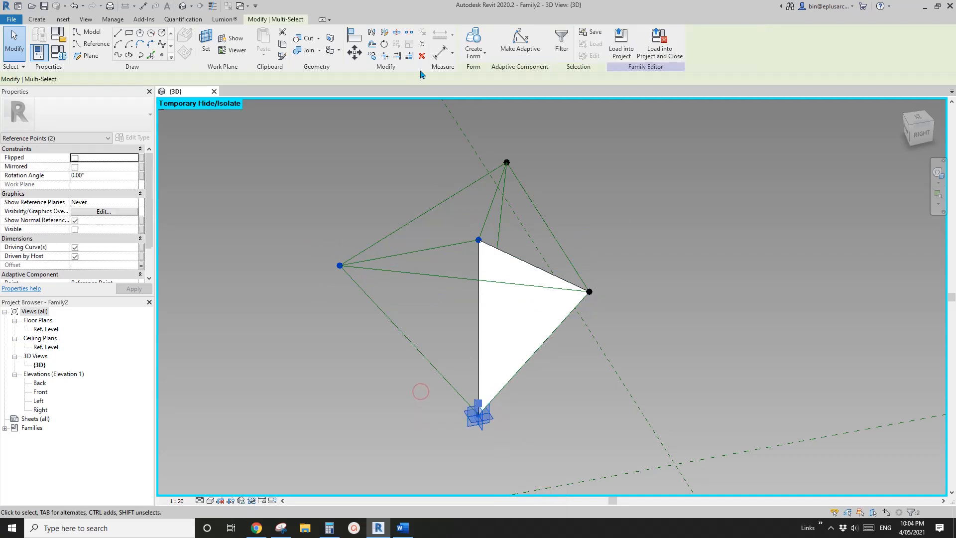
{"action": "left_click", "coordinate": [474, 38]}
{"action": "left_click", "coordinate": [539, 295]}
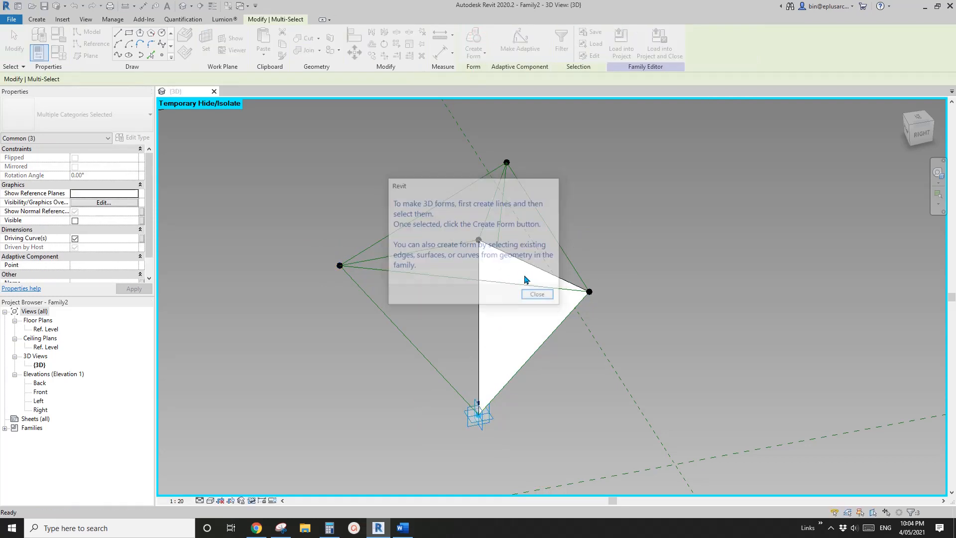
{"action": "left_click", "coordinate": [478, 240]}
Create a flat vertical surface from the centre line, its upper line to the left corner, and the left slanted edge
{"action": "left_click", "coordinate": [427, 258]}
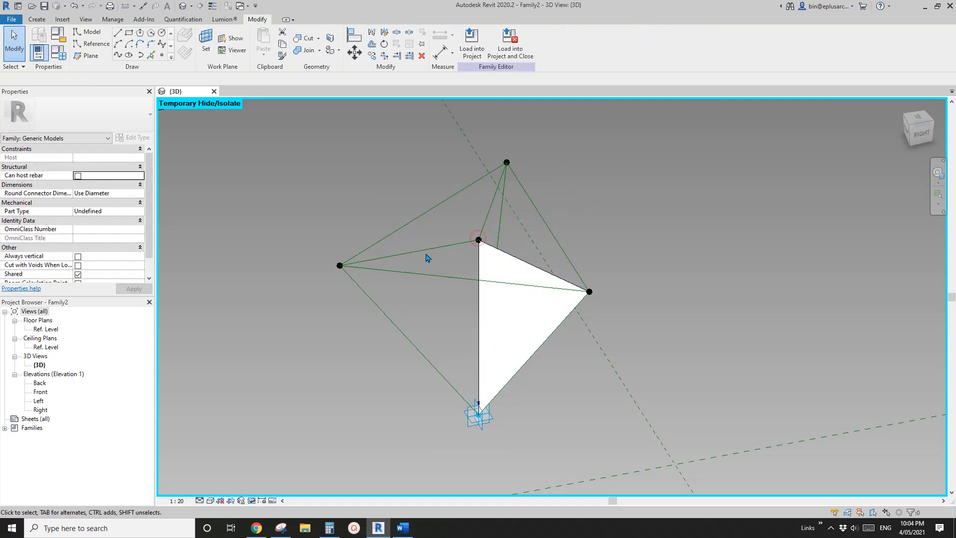
{"action": "left_click", "coordinate": [427, 256]}
{"action": "left_click", "coordinate": [480, 315], "text": "ctrl"}
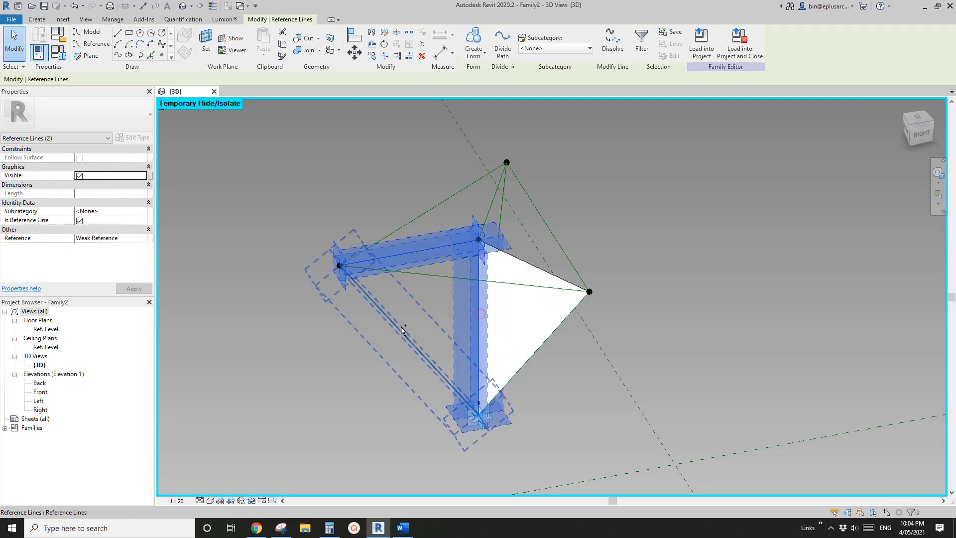
{"action": "left_click", "coordinate": [480, 39]}
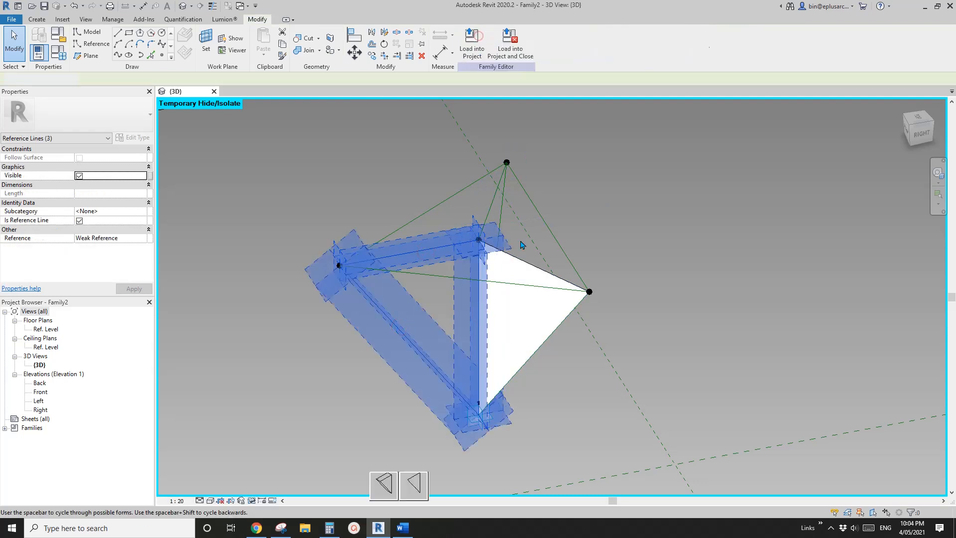
{"action": "left_click", "coordinate": [422, 478]}
Create a flat vertical surface from the centre line, its upper line to the rear corner, and the rear slanted edge
{"action": "left_click", "coordinate": [498, 188]}
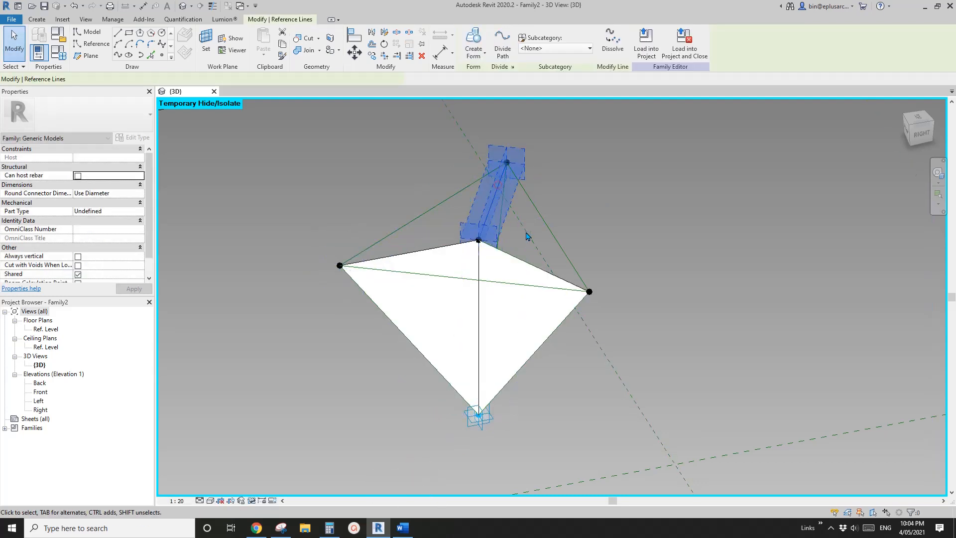
{"action": "middle_click_drag", "start_coordinate": [498, 188], "coordinate": [424, 253], "text": "shift"}
{"action": "left_click", "coordinate": [424, 253], "text": "ctrl"}
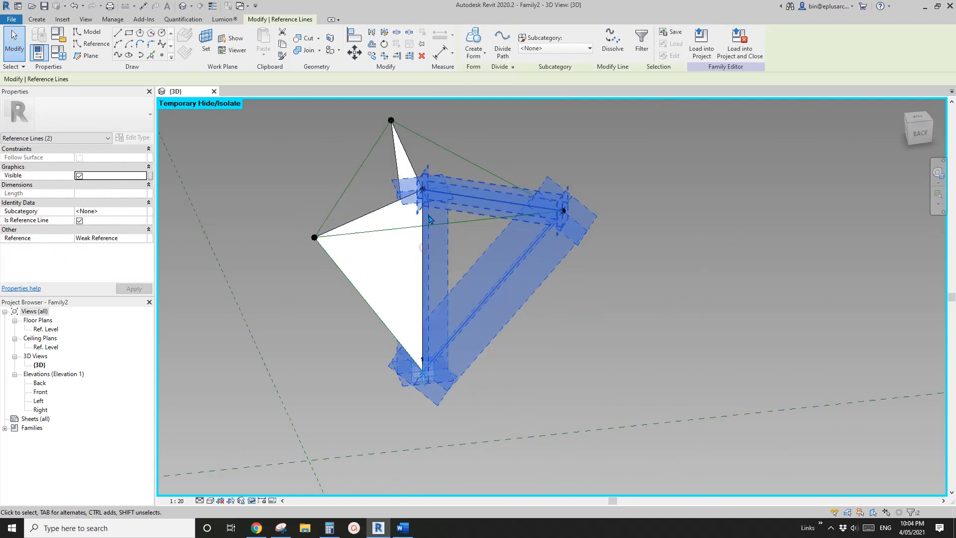
{"action": "left_click", "coordinate": [474, 45]}
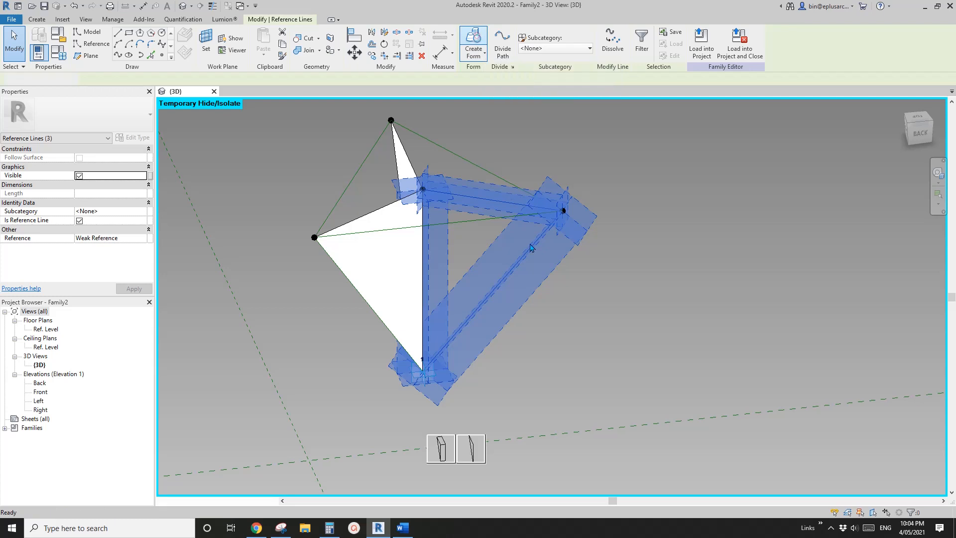
{"action": "left_click", "coordinate": [477, 455]}
Restore the temporarily hidden top surface in the 3D view
{"action": "scroll", "coordinate": [536, 303], "scroll_direction": "down", "scroll_amount": 1}
{"action": "middle_click_drag", "start_coordinate": [535, 302], "coordinate": [579, 304]}
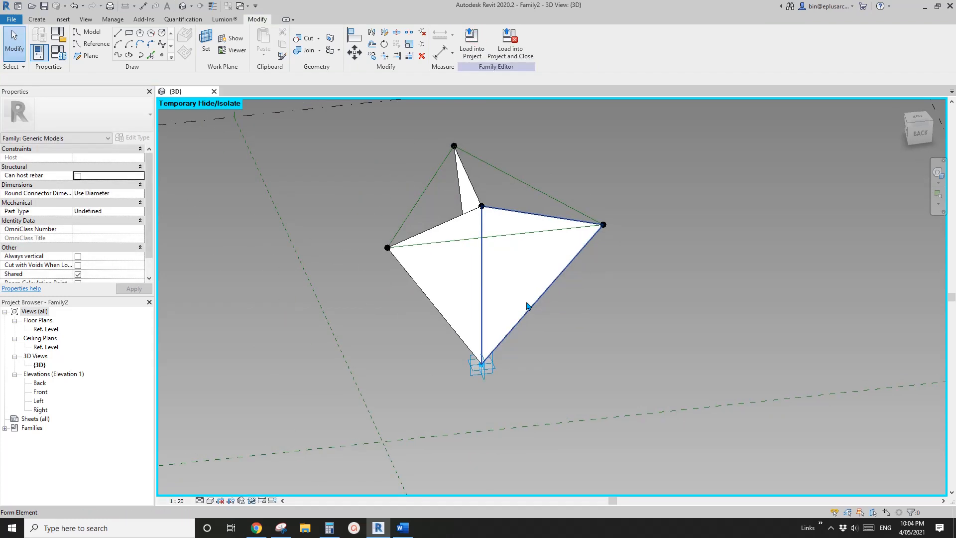
{"action": "middle_click_drag", "start_coordinate": [521, 308], "coordinate": [546, 374], "text": "shift"}
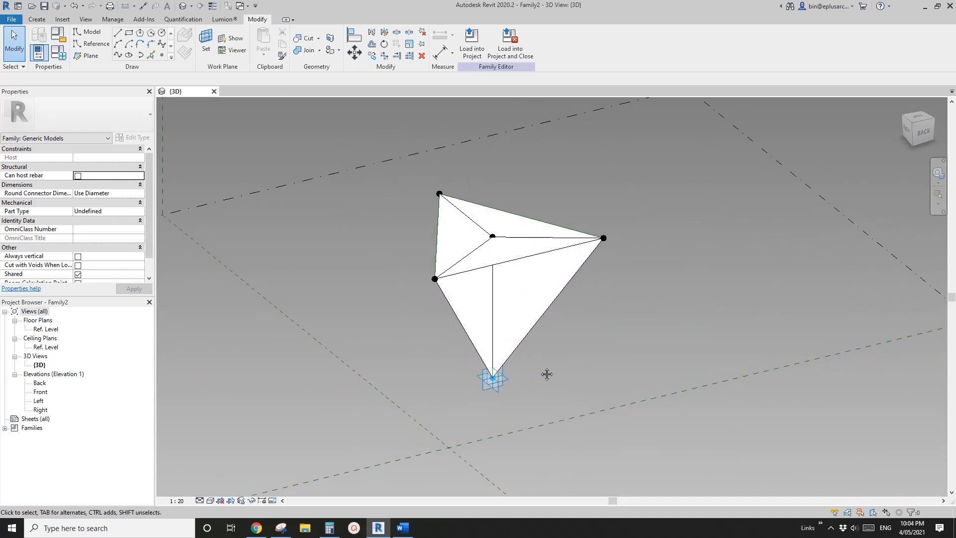
{"action": "middle_click_drag", "start_coordinate": [476, 375], "coordinate": [484, 393]}
Create a new project from the Architectural Template
{"action": "left_click", "coordinate": [12, 20]}
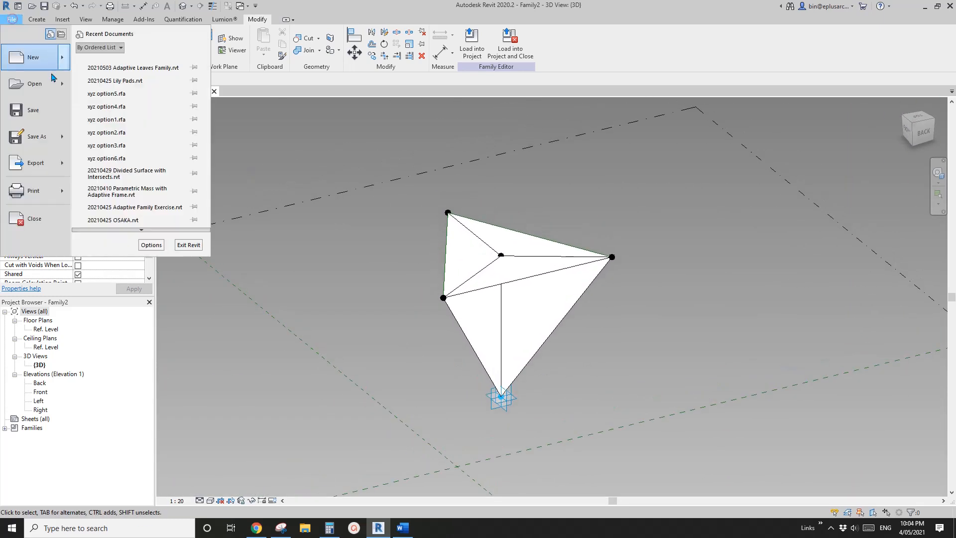
{"action": "mouse_move", "coordinate": [63, 66]}
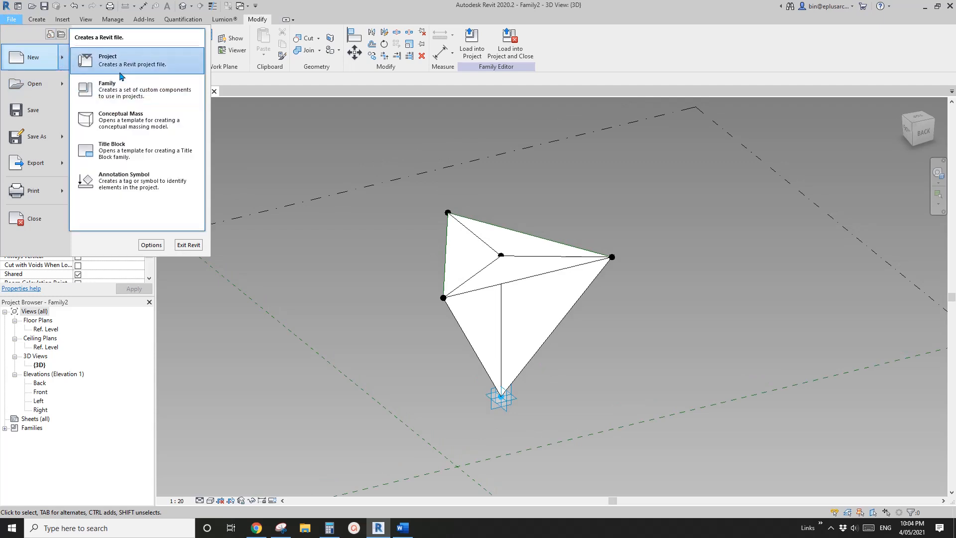
{"action": "left_click", "coordinate": [155, 74]}
{"action": "left_click", "coordinate": [269, 296]}
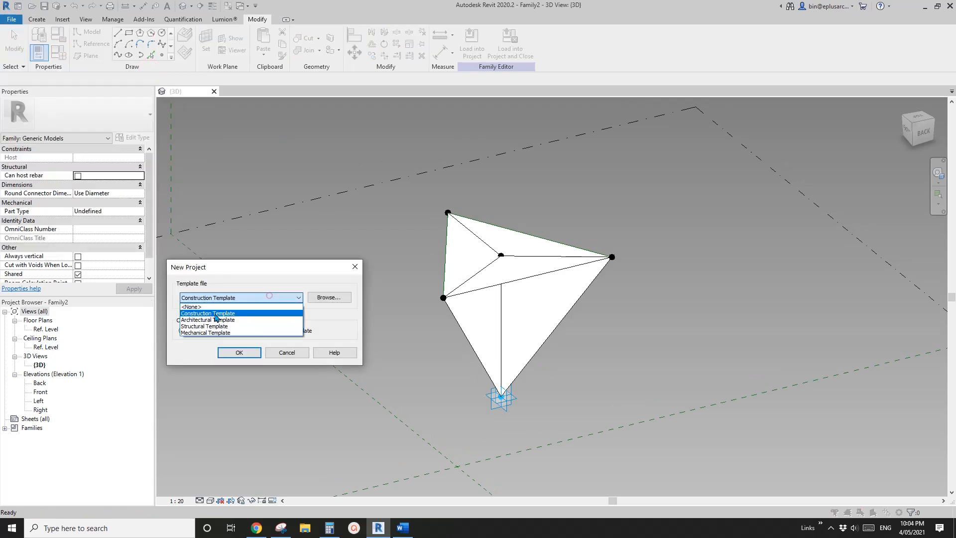
{"action": "left_click", "coordinate": [212, 321]}
{"action": "left_click", "coordinate": [244, 353]}
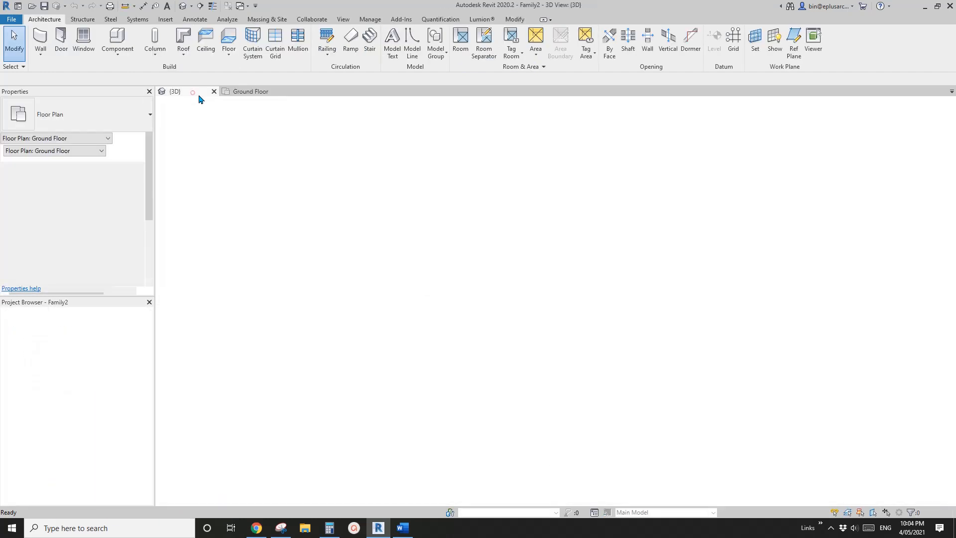
Load the tetrahedron family into the new project and place one instance on the Ground Floor plan below the section line
{"action": "left_click", "coordinate": [194, 93]}
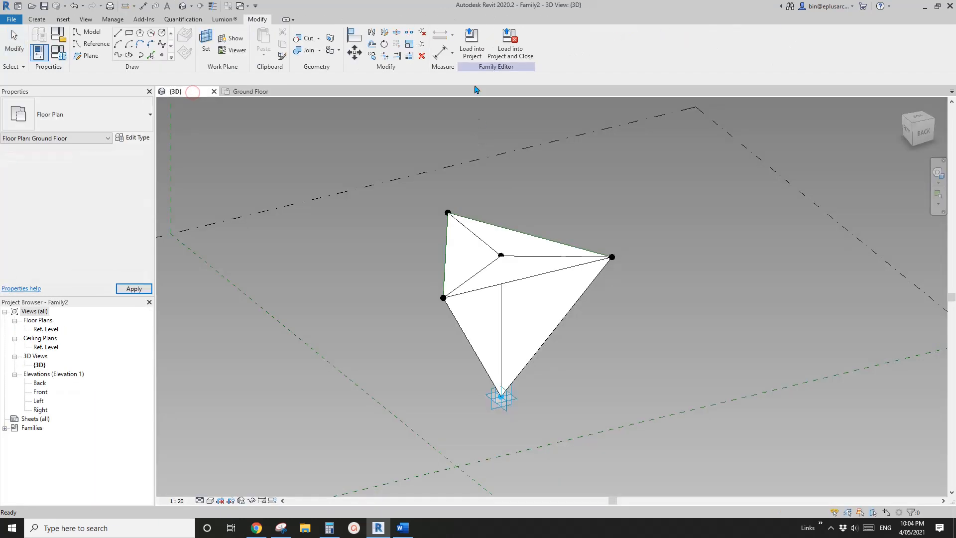
{"action": "left_click", "coordinate": [472, 50]}
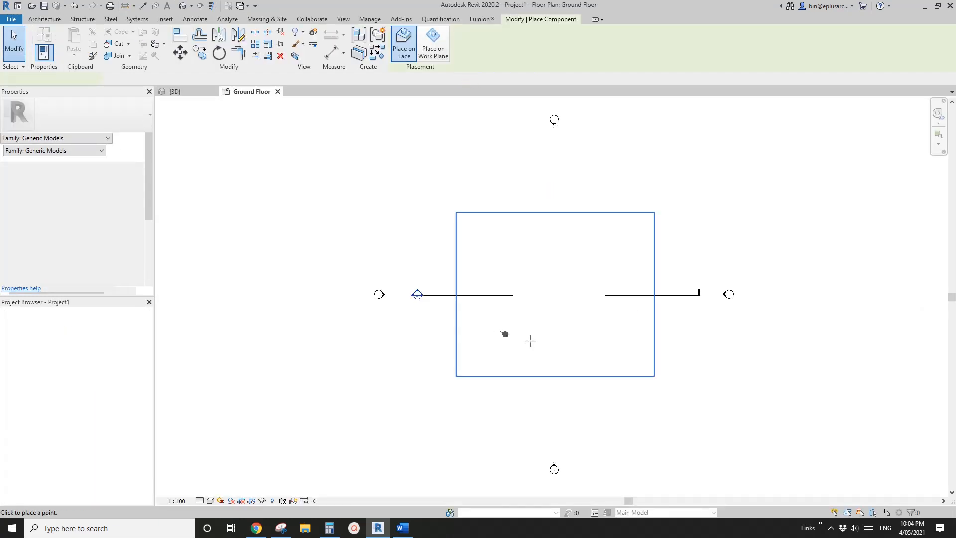
{"action": "left_click", "coordinate": [555, 315]}
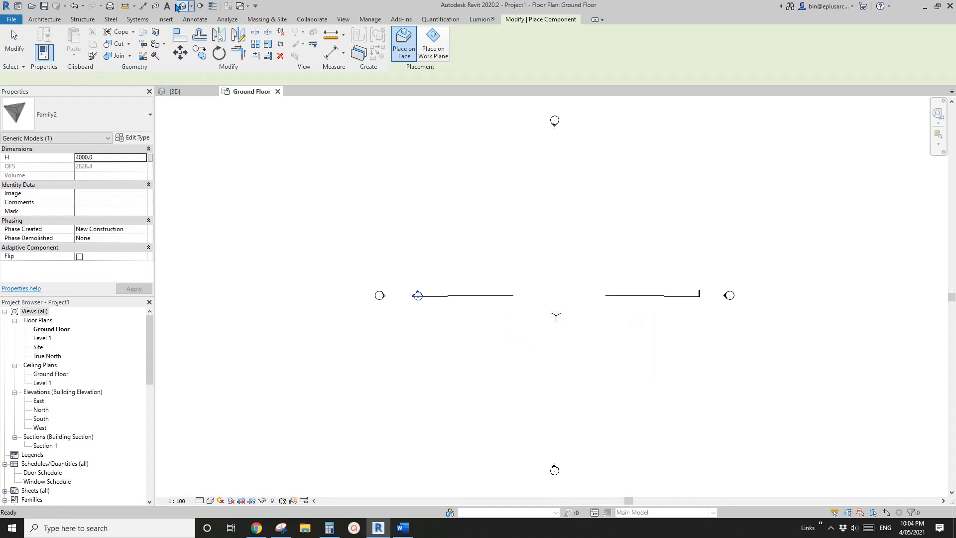
Open the project's default 3D view and examine the placed tetrahedron from several angles
{"action": "left_click", "coordinate": [182, 6]}
{"action": "middle_click_drag", "start_coordinate": [539, 300], "coordinate": [634, 280], "text": "shift"}
{"action": "scroll", "coordinate": [568, 301], "scroll_direction": "up", "scroll_amount": 4}
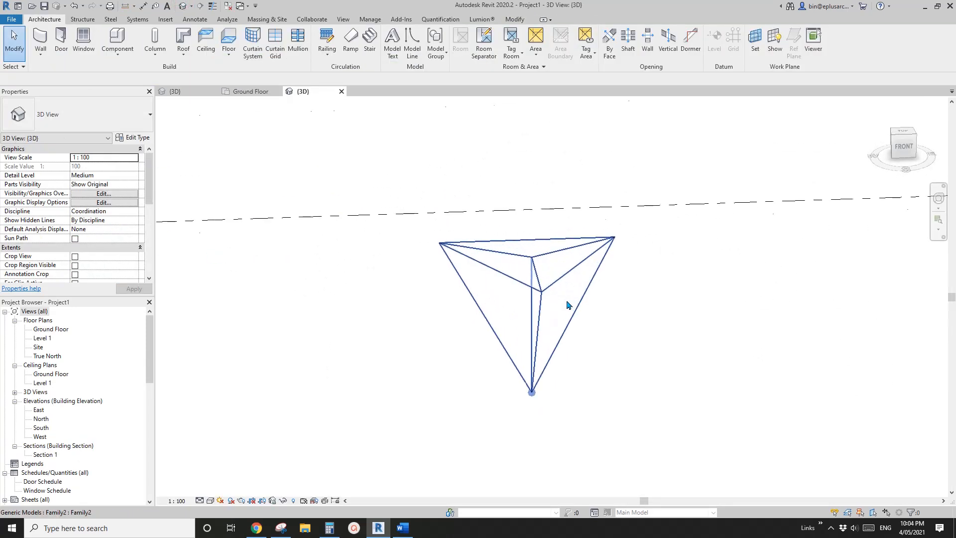
{"action": "middle_click_drag", "start_coordinate": [565, 304], "coordinate": [483, 305], "text": "shift"}
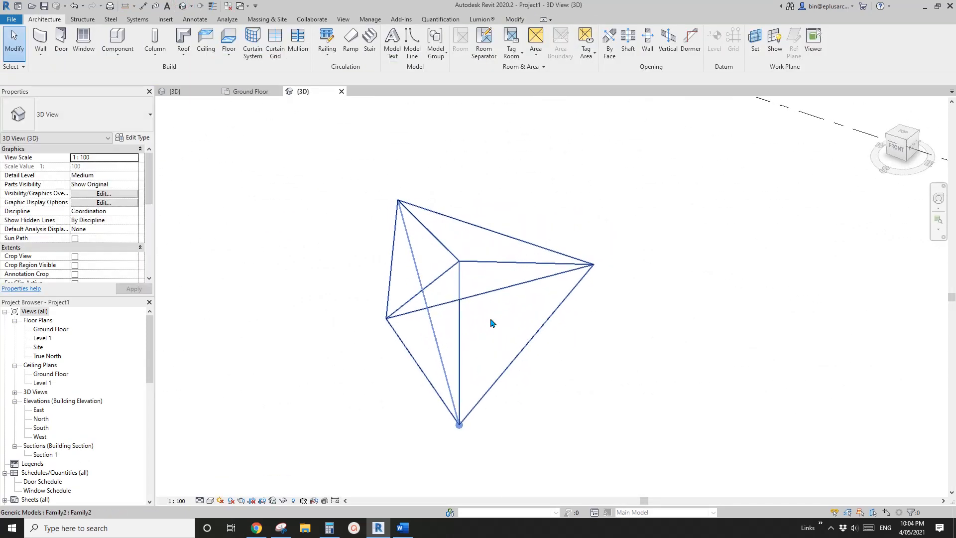
Preview a second tetrahedron instance at a corner endpoint of the placed one, without placing it
{"action": "left_click", "coordinate": [118, 38]}
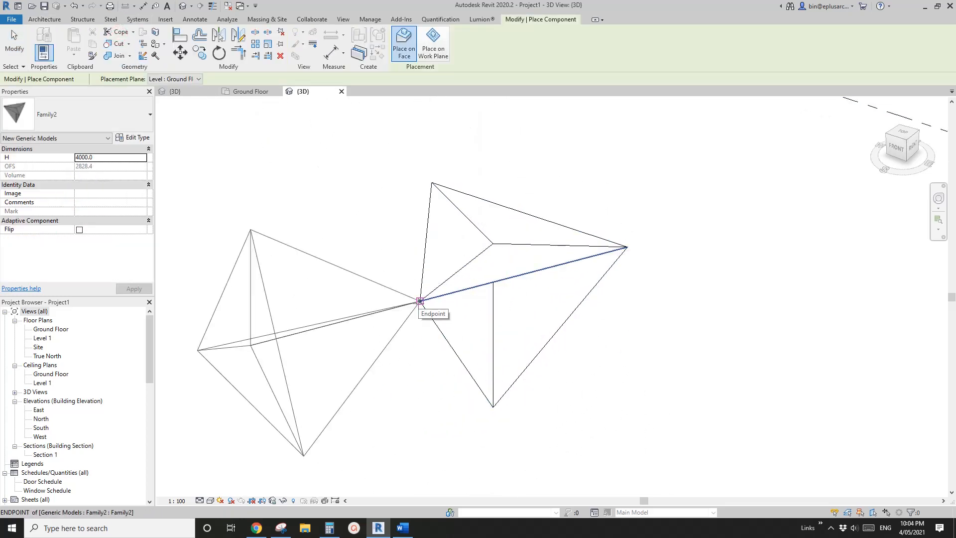
{"action": "key", "text": "Escape"}
{"action": "key", "text": "Escape"}
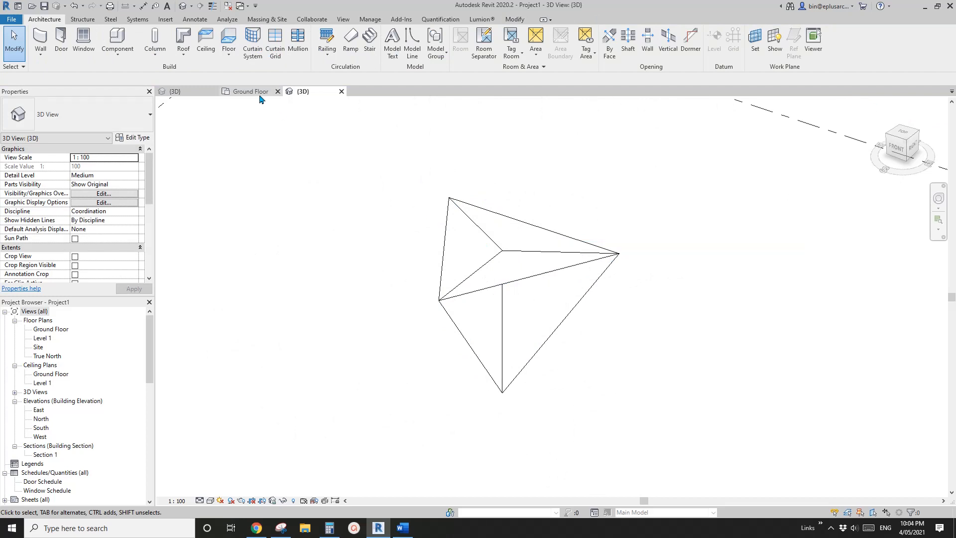
Return to the tetrahedron family and turn on its Always vertical property
{"action": "left_click", "coordinate": [250, 91]}
{"action": "scroll", "coordinate": [112, 238], "scroll_direction": "down", "scroll_amount": 5}
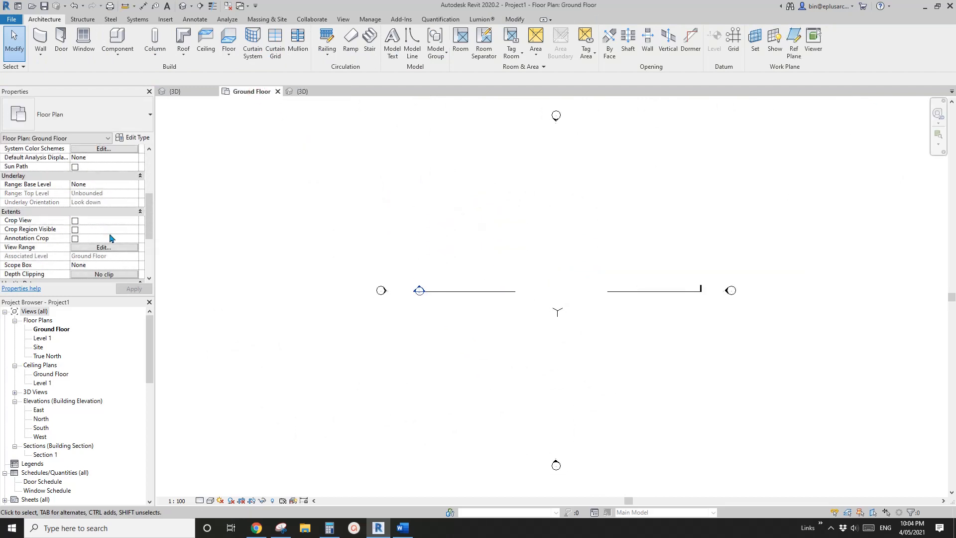
{"action": "left_click", "coordinate": [196, 91]}
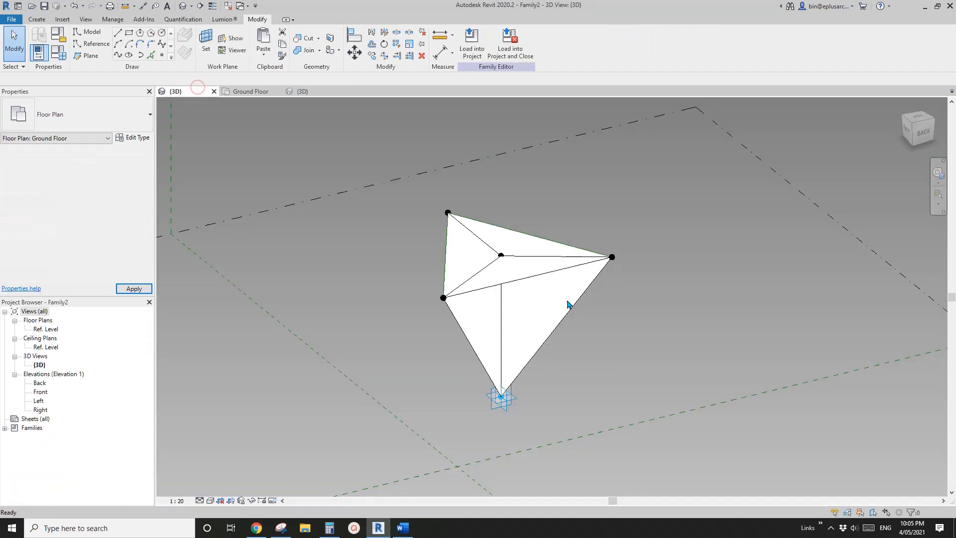
{"action": "scroll", "coordinate": [101, 247], "scroll_direction": "down", "scroll_amount": 2}
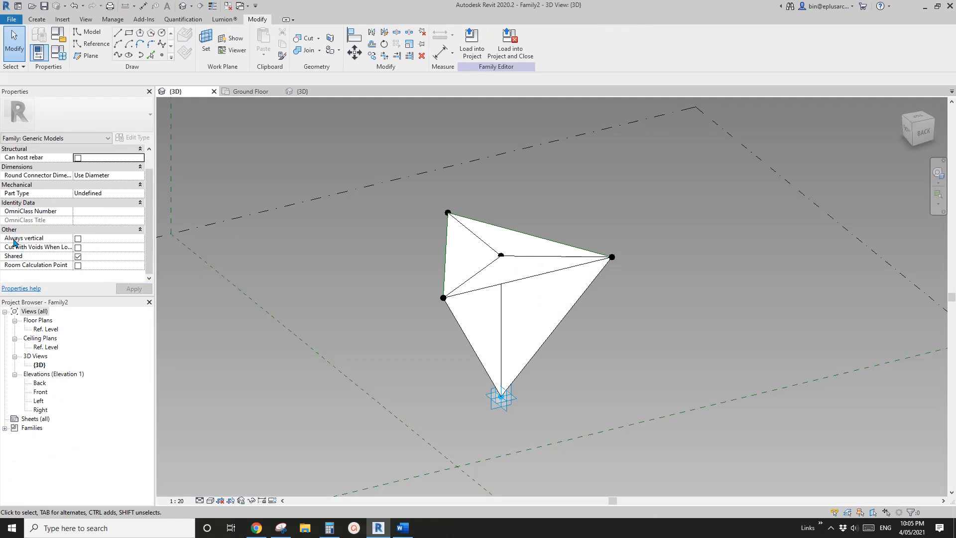
{"action": "left_click", "coordinate": [78, 239]}
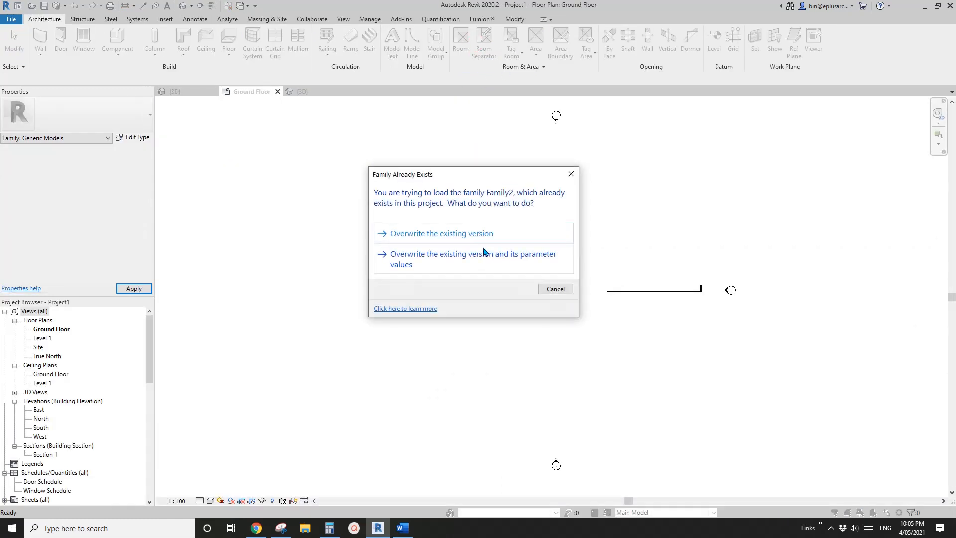
Overwrite the existing tetrahedron family version in the project and switch to the default 3D view
{"action": "left_click", "coordinate": [504, 263]}
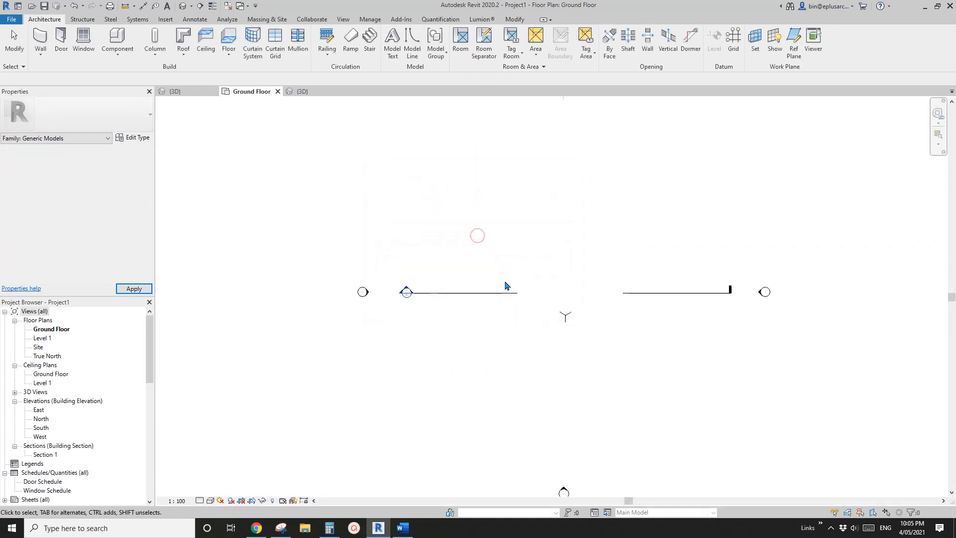
{"action": "left_click", "coordinate": [183, 5]}
Create three similar tetrahedra placed on face, standing their apexes on the three upper corners of the existing instance
{"action": "left_click", "coordinate": [510, 272]}
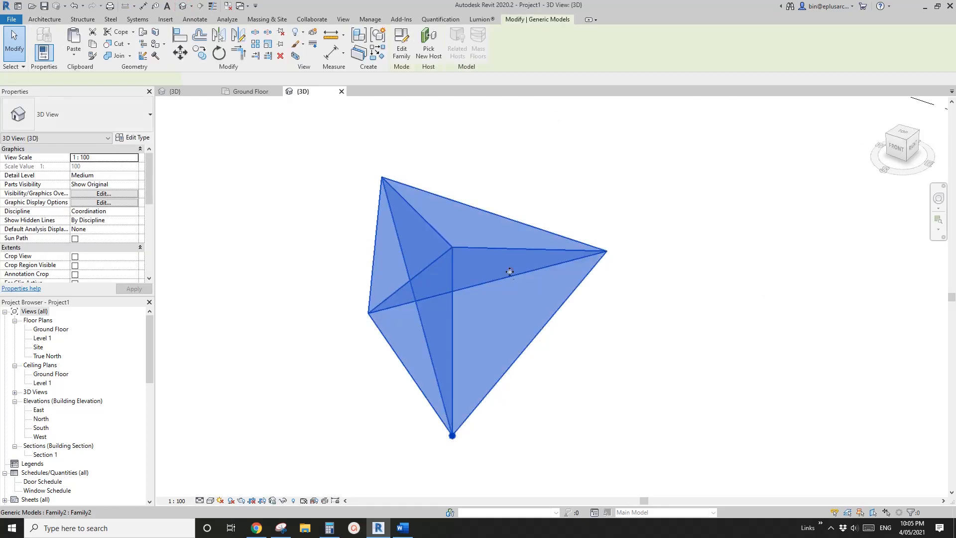
{"action": "scroll", "coordinate": [509, 271], "scroll_direction": "down", "scroll_amount": 2}
{"action": "key", "text": "c"}
{"action": "key", "text": "s"}
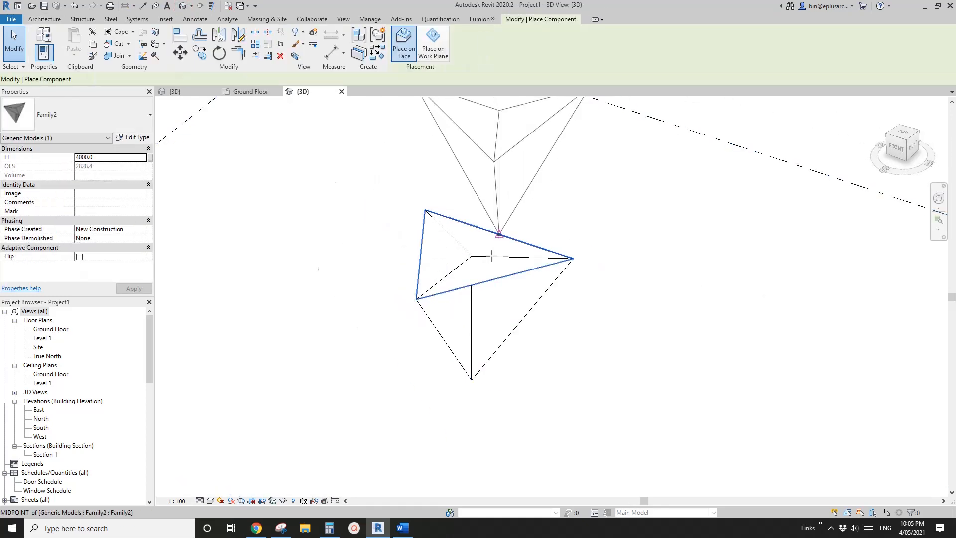
{"action": "left_click", "coordinate": [419, 50]}
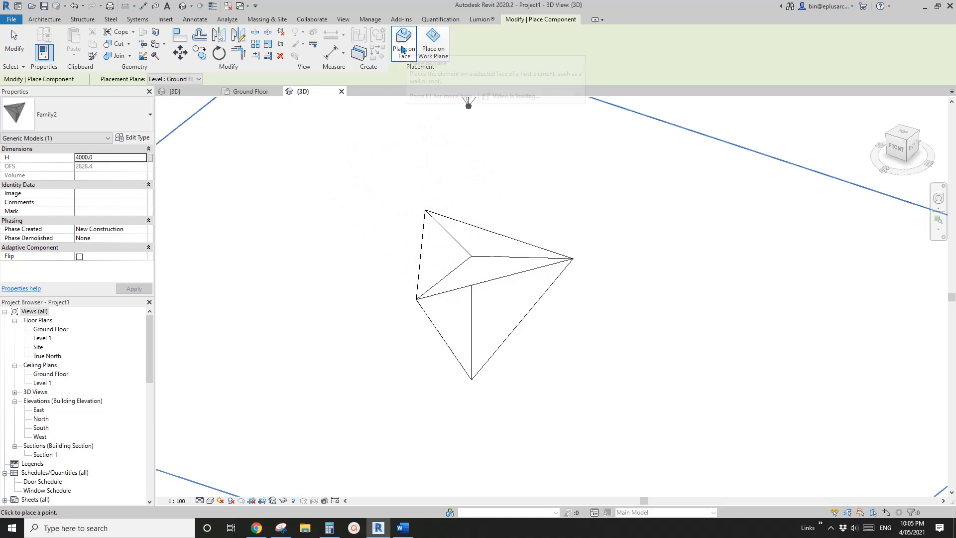
{"action": "left_click", "coordinate": [403, 50]}
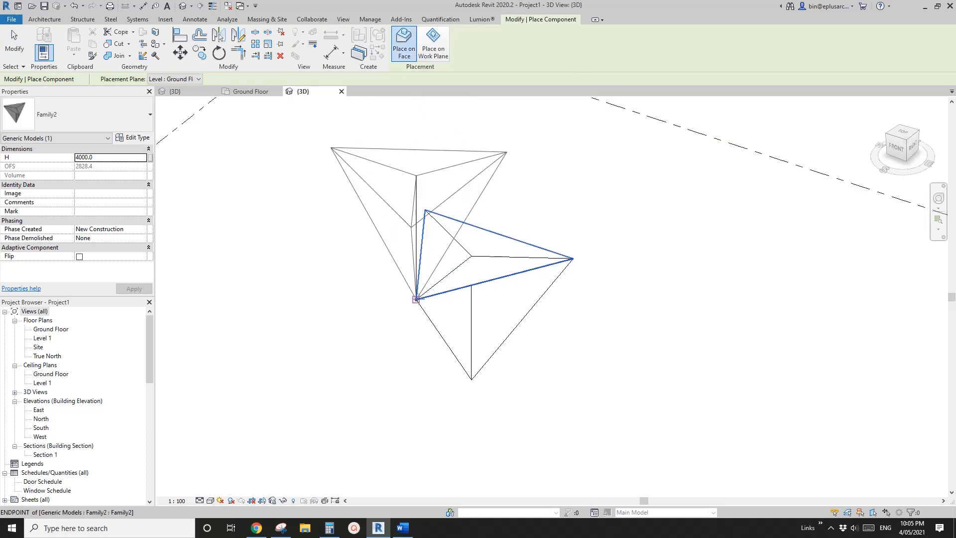
{"action": "left_click", "coordinate": [416, 299]}
{"action": "middle_click_drag", "start_coordinate": [415, 299], "coordinate": [700, 313], "text": "shift"}
{"action": "left_click", "coordinate": [588, 201]}
{"action": "key", "text": "Escape"}
{"action": "key", "text": "Escape"}
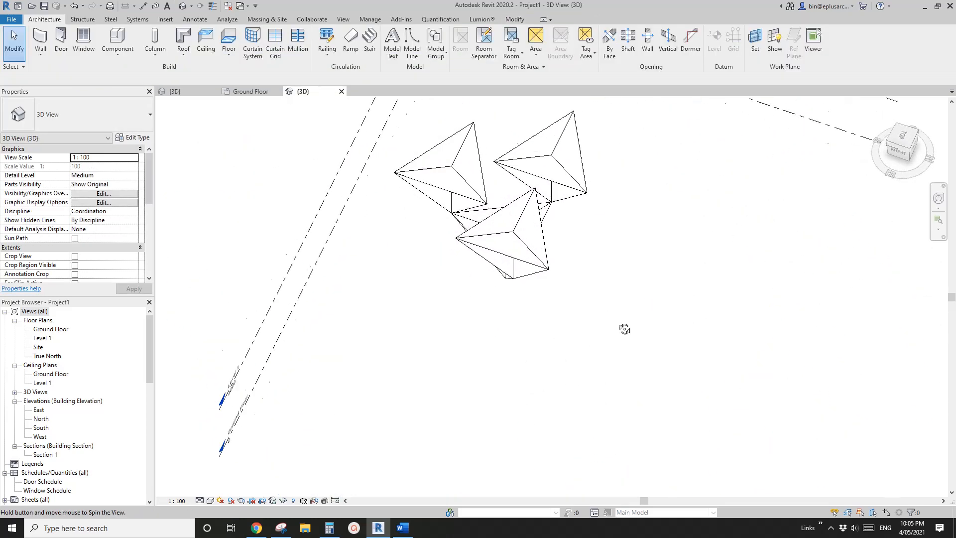
Examine the orientation of the stacked tetrahedra around the lowest instance from several angles
{"action": "middle_click_drag", "start_coordinate": [625, 329], "coordinate": [540, 170], "text": "shift"}
{"action": "left_click", "coordinate": [515, 276]}
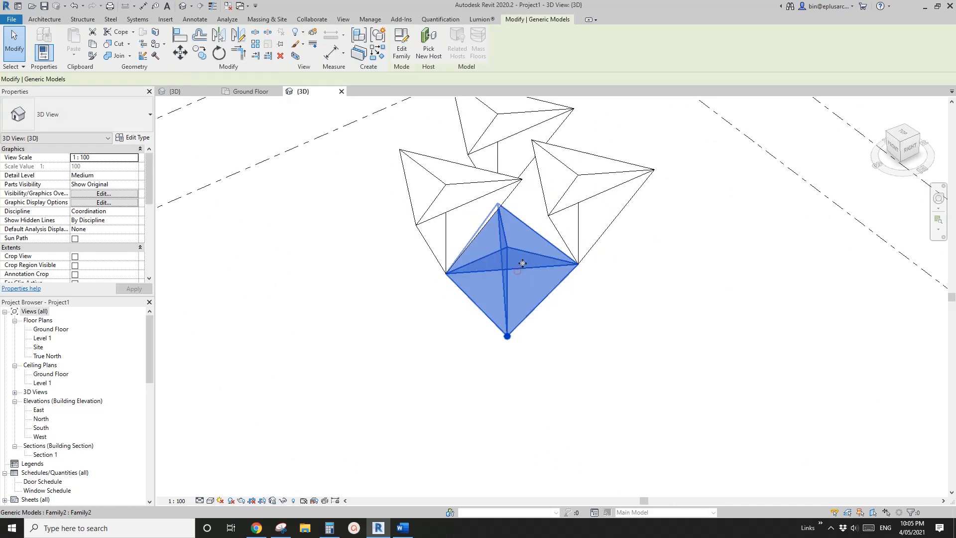
{"action": "middle_click_drag", "start_coordinate": [508, 268], "coordinate": [542, 270], "text": "shift"}
{"action": "key", "text": "Escape"}
{"action": "left_click", "coordinate": [543, 264]}
{"action": "middle_click_drag", "start_coordinate": [485, 238], "coordinate": [450, 220]}
Return to the tetrahedron family and set the bottom adaptive point to orient to Global (xyz)
{"action": "left_click", "coordinate": [251, 91]}
{"action": "left_click", "coordinate": [195, 93]}
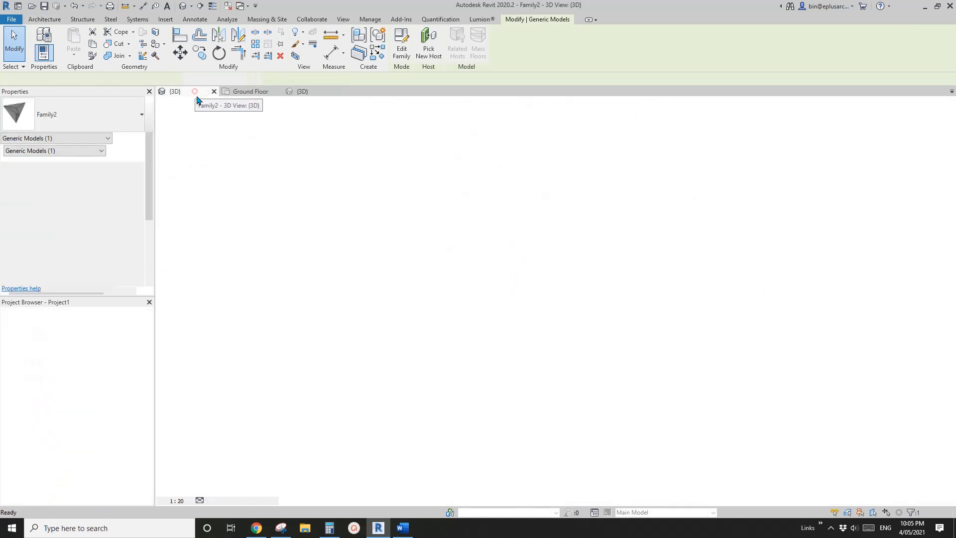
{"action": "scroll", "coordinate": [525, 417], "scroll_direction": "up", "scroll_amount": 2}
{"action": "left_click", "coordinate": [493, 395]}
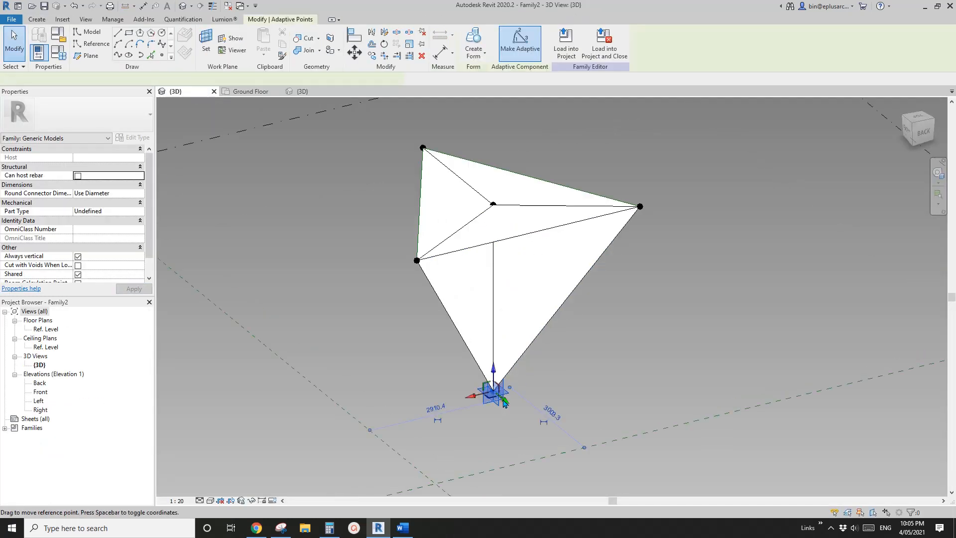
{"action": "left_click_drag", "start_coordinate": [146, 225], "coordinate": [147, 255]}
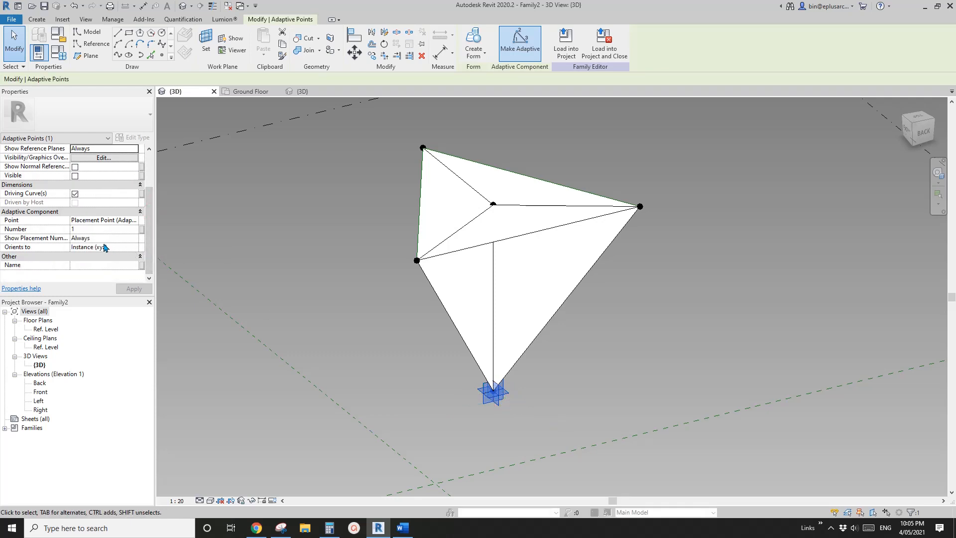
{"action": "left_click", "coordinate": [125, 248]}
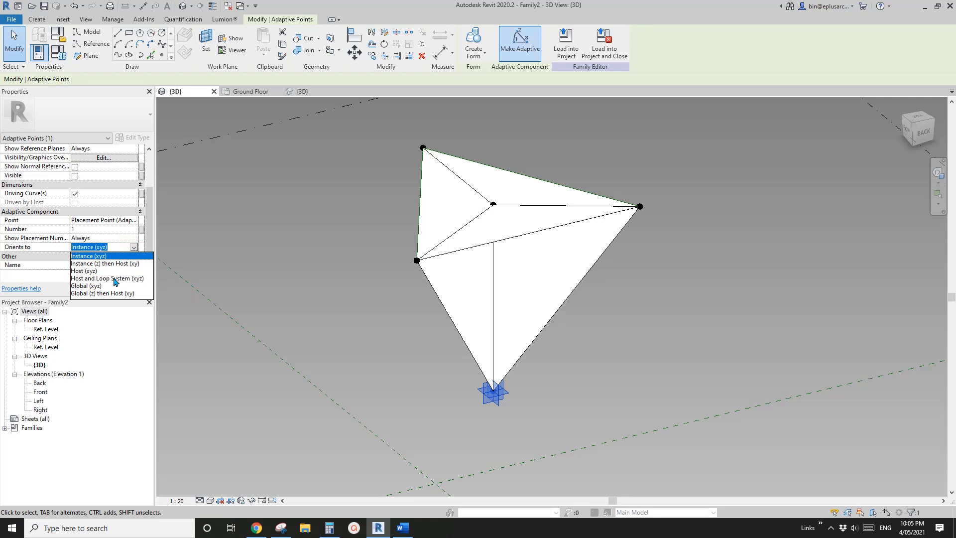
{"action": "left_click", "coordinate": [92, 287]}
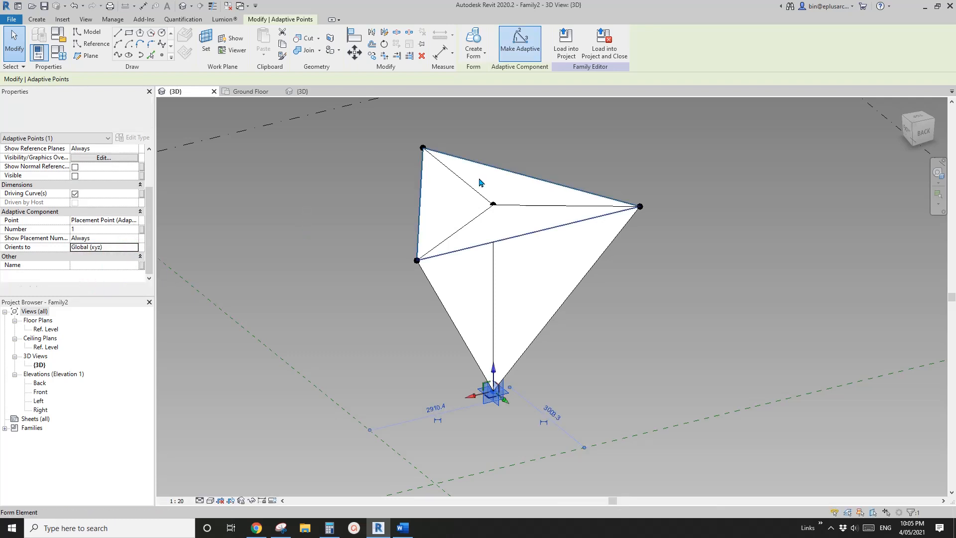
Load the family into the project again, overwriting the existing version, and check the stack in the 3D view
{"action": "left_click", "coordinate": [581, 54]}
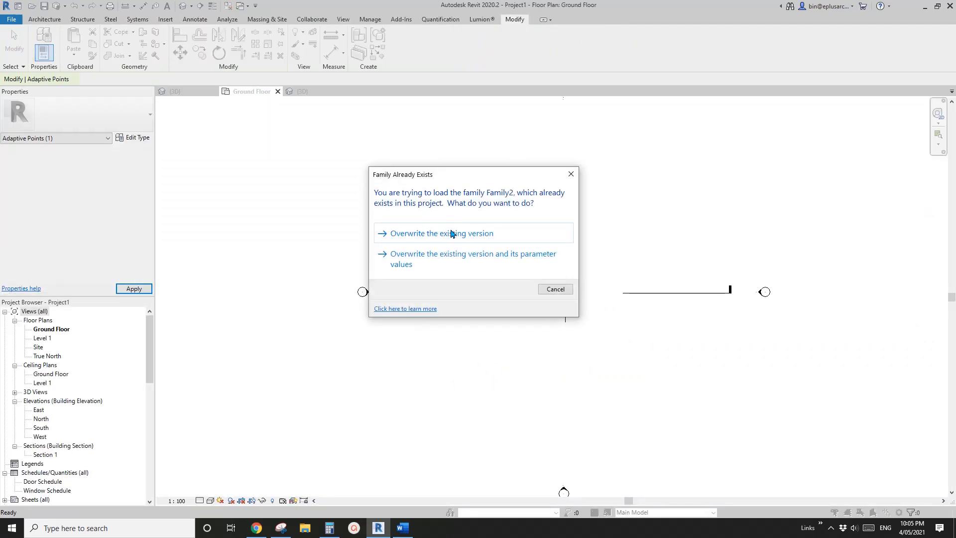
{"action": "left_click", "coordinate": [454, 233]}
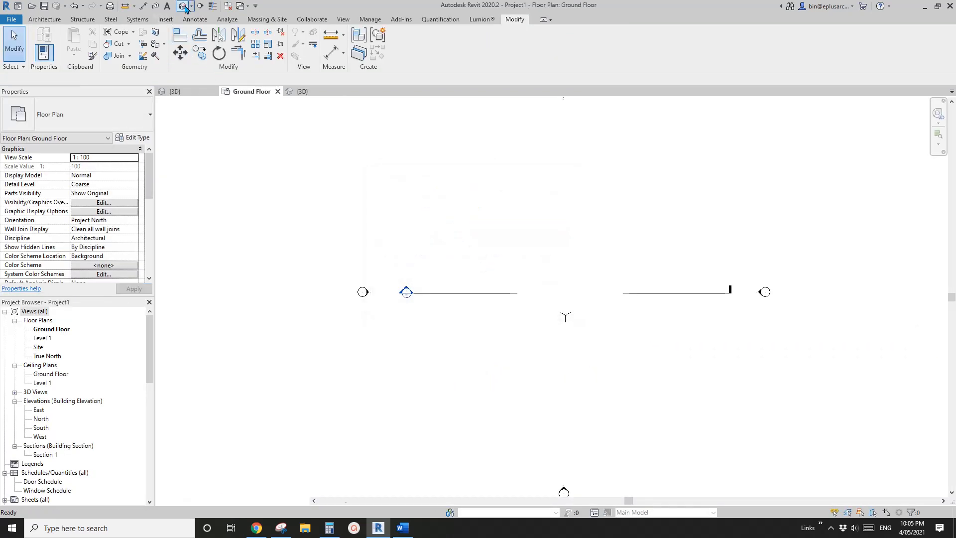
{"action": "left_click", "coordinate": [183, 6]}
{"action": "middle_click_drag", "start_coordinate": [477, 306], "coordinate": [527, 239], "text": "shift"}
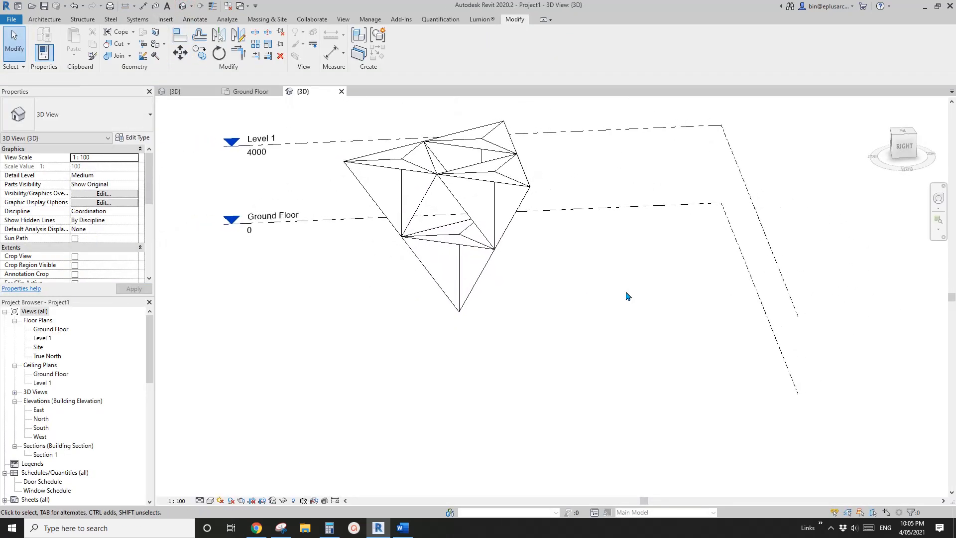
{"action": "mouse_move", "coordinate": [626, 295]}
{"action": "middle_mouse_down", "text": "shift"}
{"action": "mouse_move", "coordinate": [552, 303]}
{"action": "mouse_move", "coordinate": [621, 320]}
{"action": "mouse_move", "coordinate": [601, 312]}
{"action": "mouse_move", "coordinate": [792, 301]}
{"action": "mouse_move", "coordinate": [468, 200]}
{"action": "mouse_move", "coordinate": [682, 298]}
{"action": "mouse_move", "coordinate": [619, 308]}
{"action": "middle_mouse_up", "text": "shift"}
Create similar tetrahedra on the free upper corners of the second tier and the tiers above it
{"action": "left_click", "coordinate": [604, 260]}
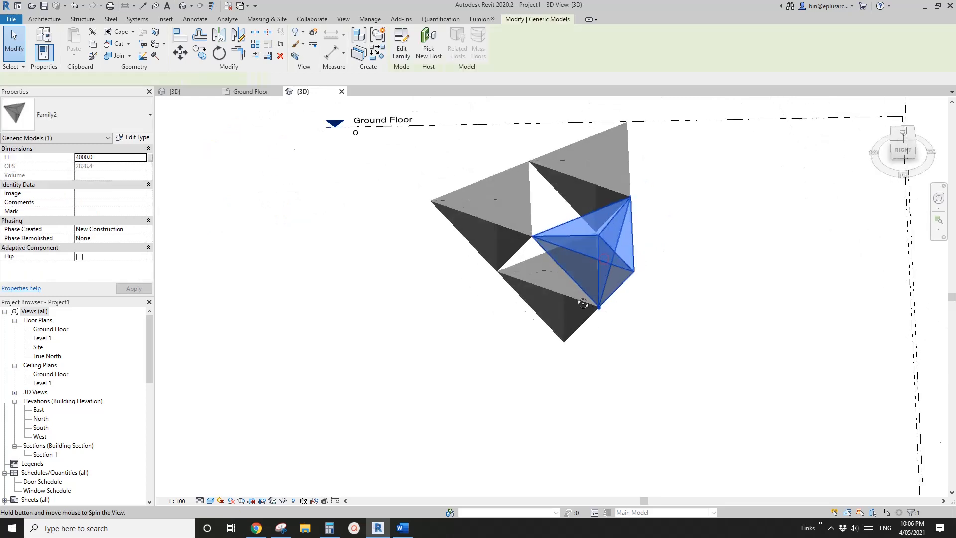
{"action": "key", "text": "c"}
{"action": "key", "text": "s"}
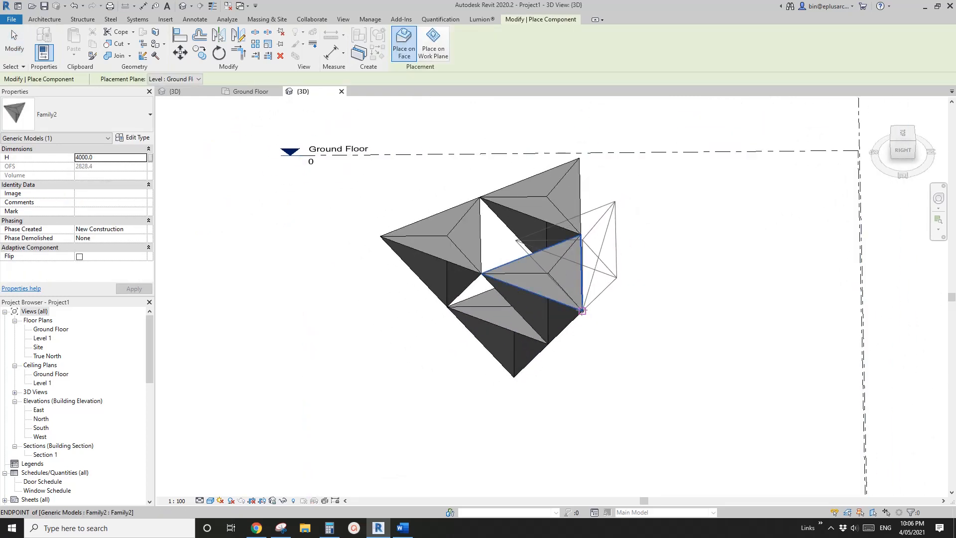
{"action": "left_click", "coordinate": [585, 312]}
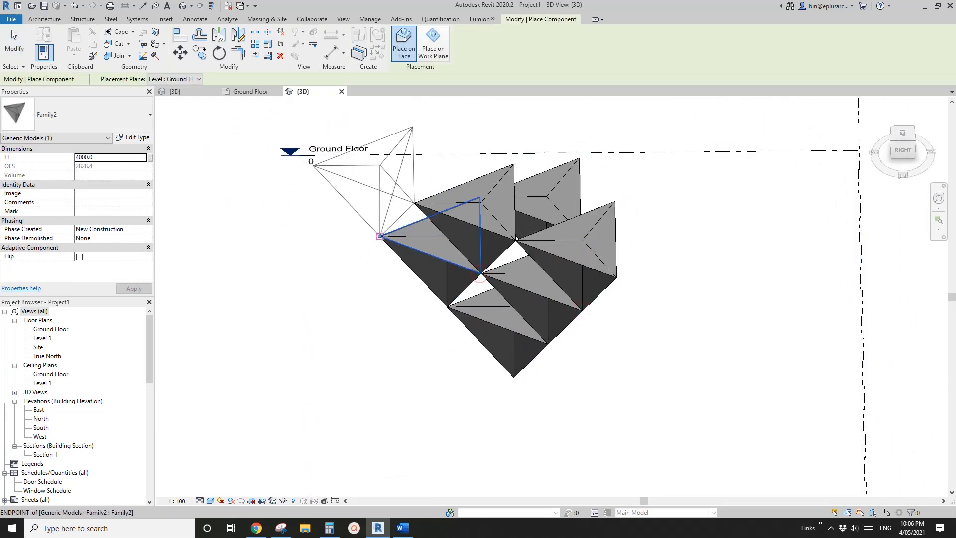
{"action": "left_click", "coordinate": [415, 203]}
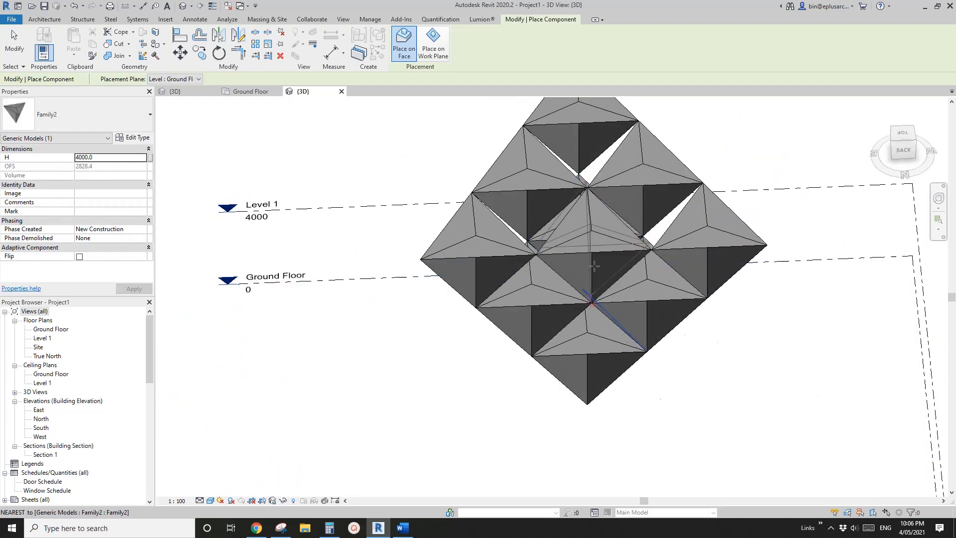
{"action": "middle_click_drag", "start_coordinate": [591, 303], "coordinate": [608, 235], "text": "shift"}
{"action": "left_click", "coordinate": [567, 228]}
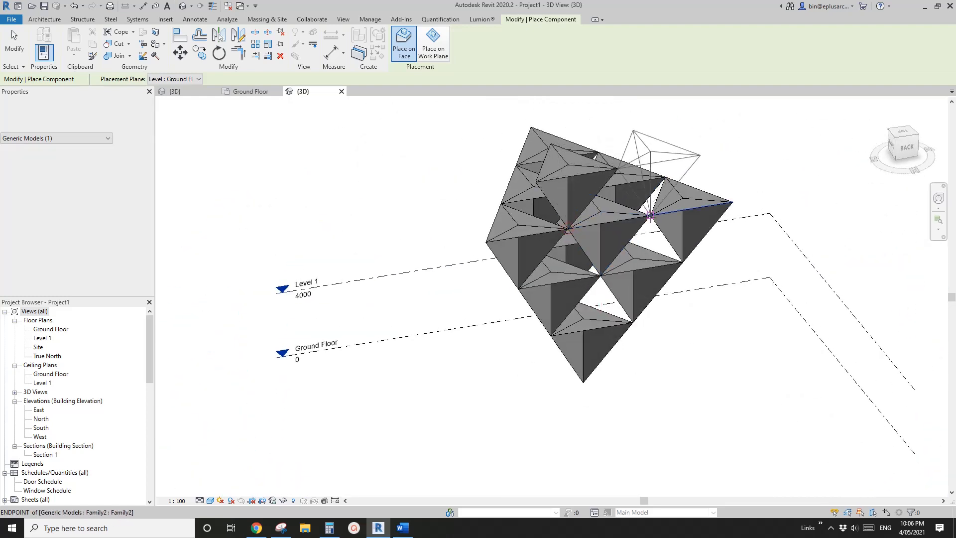
{"action": "left_click", "coordinate": [649, 216]}
{"action": "left_click", "coordinate": [485, 242]}
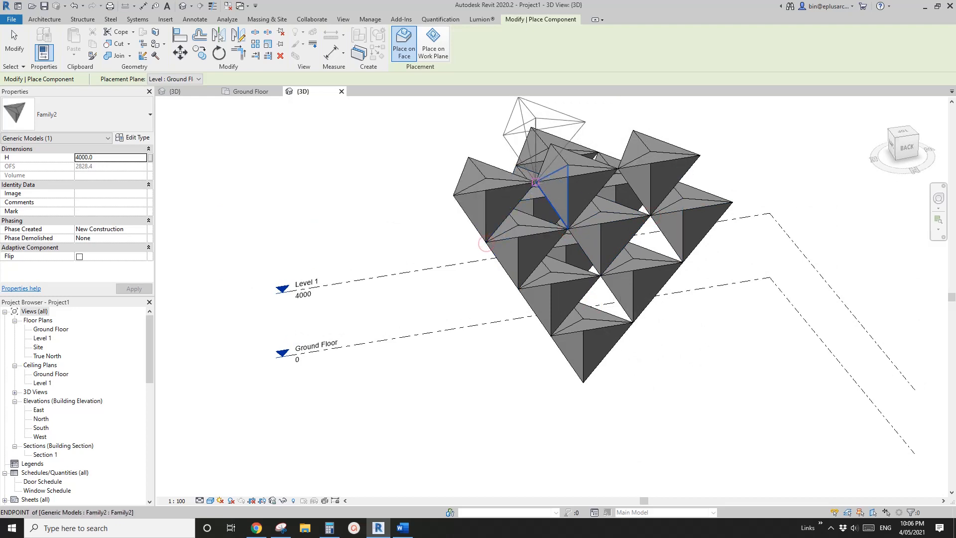
{"action": "left_click", "coordinate": [535, 182]}
{"action": "left_click", "coordinate": [617, 168]}
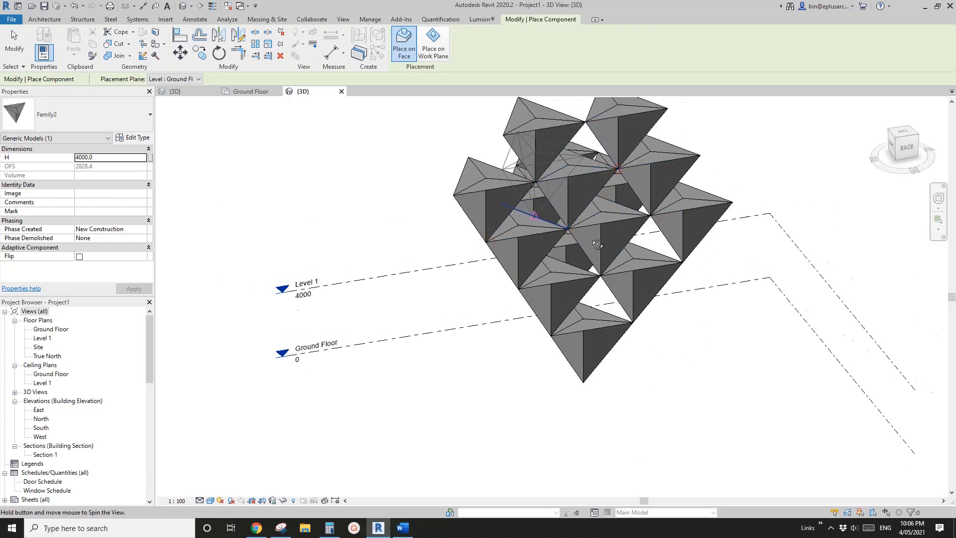
Continue stacking tetrahedra on exposed upper corners around all sides to form a tall cluster, and end the placement
{"action": "middle_click_drag", "start_coordinate": [617, 169], "coordinate": [554, 244], "text": "shift"}
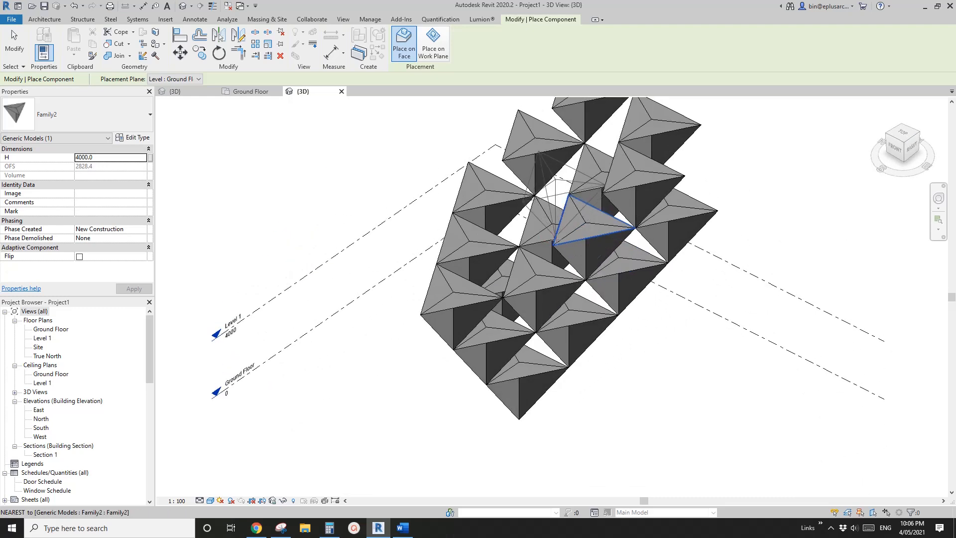
{"action": "left_click", "coordinate": [554, 245]}
{"action": "middle_click_drag", "start_coordinate": [621, 207], "coordinate": [574, 296]}
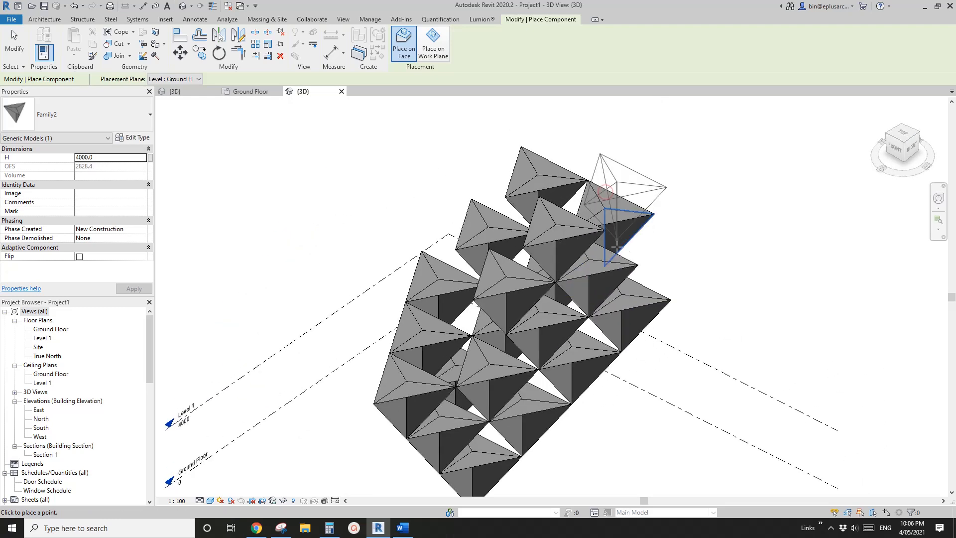
{"action": "middle_click_drag", "start_coordinate": [633, 265], "coordinate": [475, 282], "text": "shift"}
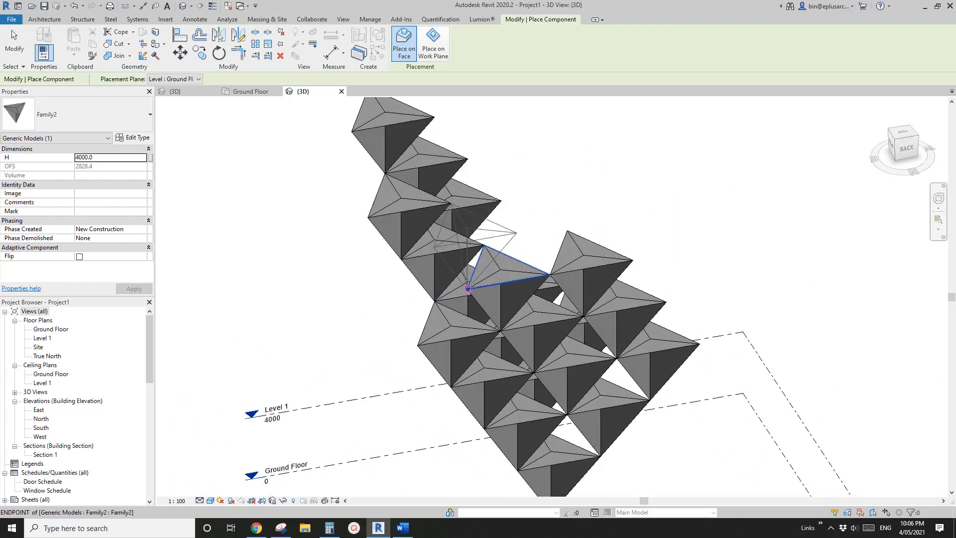
{"action": "left_click", "coordinate": [471, 286]}
{"action": "left_click", "coordinate": [550, 274]}
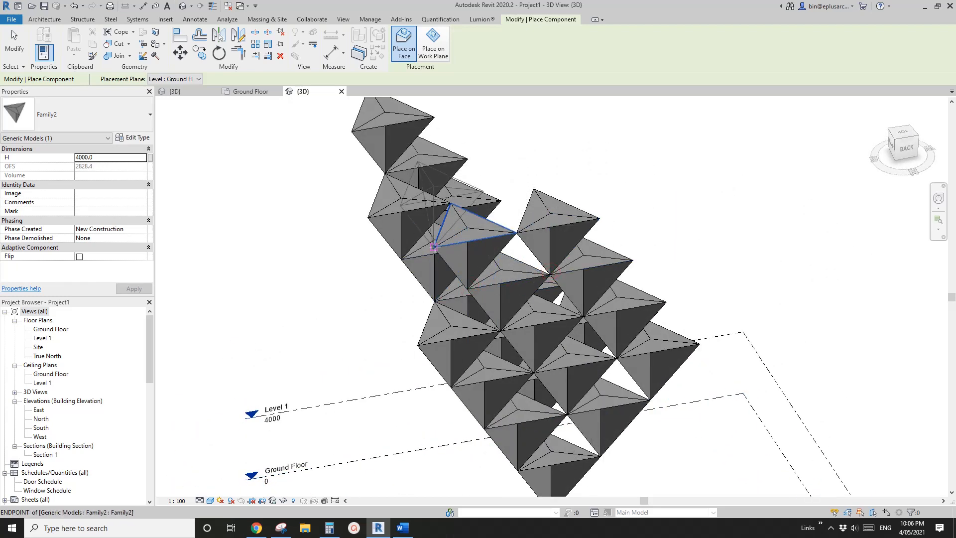
{"action": "left_click", "coordinate": [434, 246]}
{"action": "left_click", "coordinate": [541, 212]}
{"action": "scroll", "coordinate": [595, 217], "scroll_direction": "down", "scroll_amount": 1}
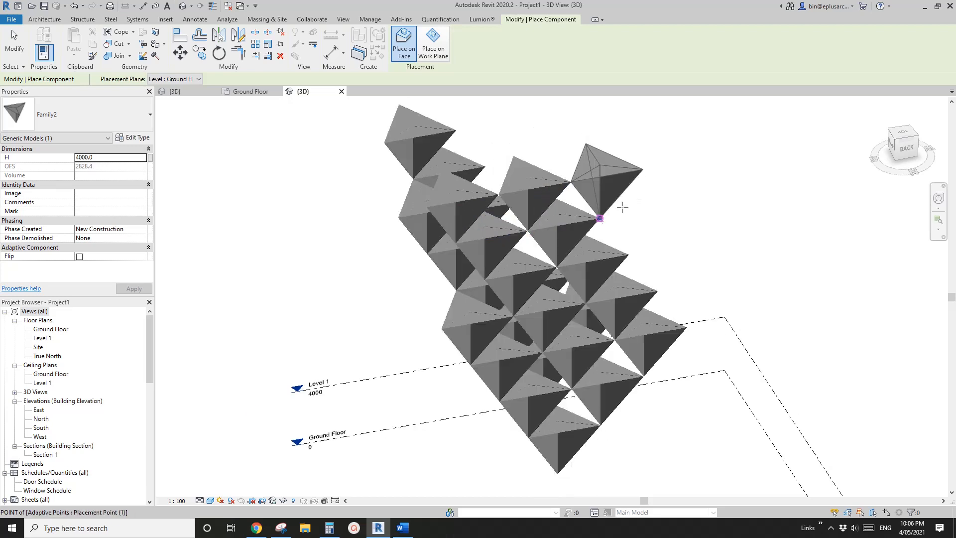
{"action": "left_click", "coordinate": [642, 169]}
{"action": "middle_click_drag", "start_coordinate": [572, 181], "coordinate": [617, 183], "text": "shift"}
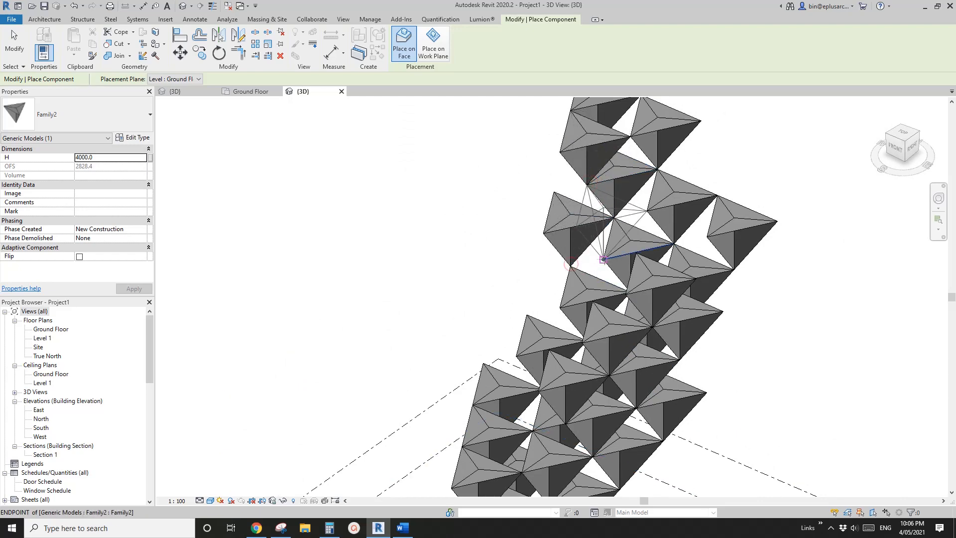
{"action": "middle_click_drag", "start_coordinate": [603, 259], "coordinate": [634, 323], "text": "shift"}
{"action": "middle_click_drag", "start_coordinate": [561, 315], "coordinate": [569, 316], "text": "shift"}
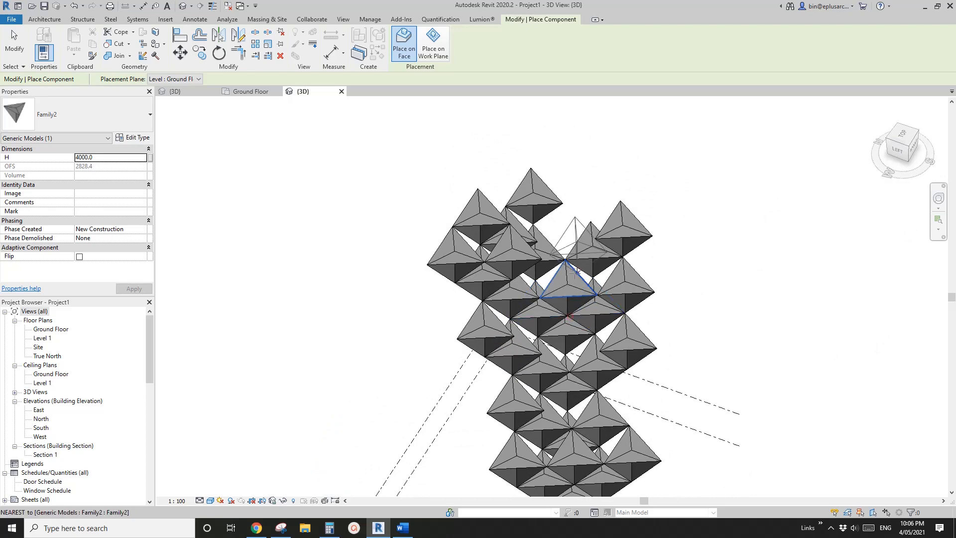
{"action": "middle_click_drag", "start_coordinate": [623, 219], "coordinate": [517, 175], "text": "shift"}
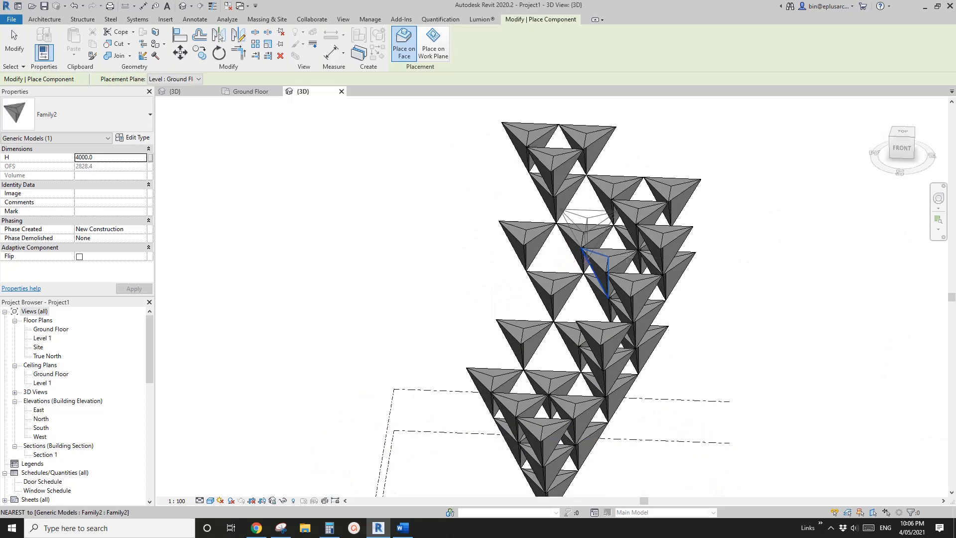
{"action": "key", "text": "Escape"}
Examine the tall tetrahedron cluster from all sides, checking individual instances near its base
{"action": "scroll", "coordinate": [628, 262], "scroll_direction": "down", "scroll_amount": 2}
{"action": "middle_click_drag", "start_coordinate": [662, 315], "coordinate": [555, 233]}
{"action": "scroll", "coordinate": [555, 233], "scroll_direction": "up", "scroll_amount": 2}
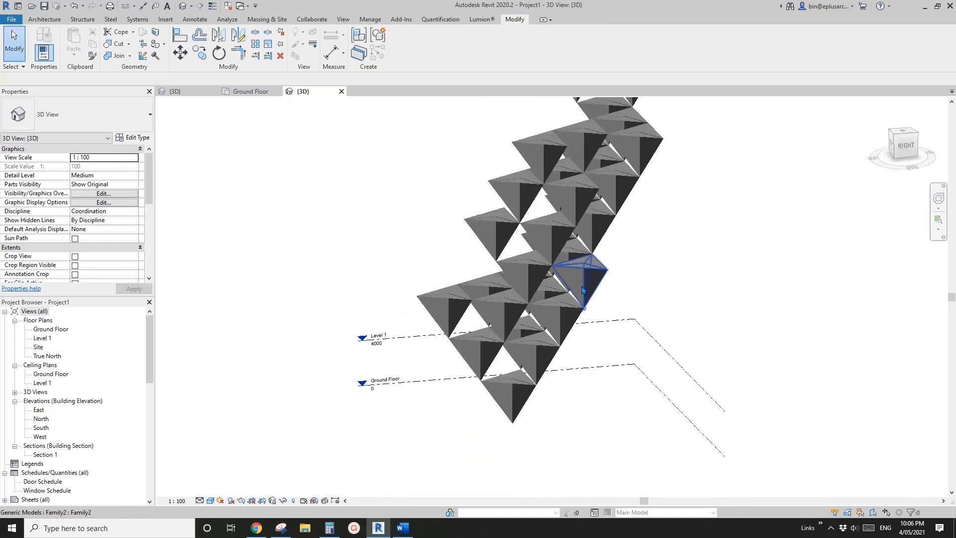
{"action": "left_click", "coordinate": [583, 280]}
{"action": "middle_click_drag", "start_coordinate": [617, 290], "coordinate": [529, 304], "text": "shift"}
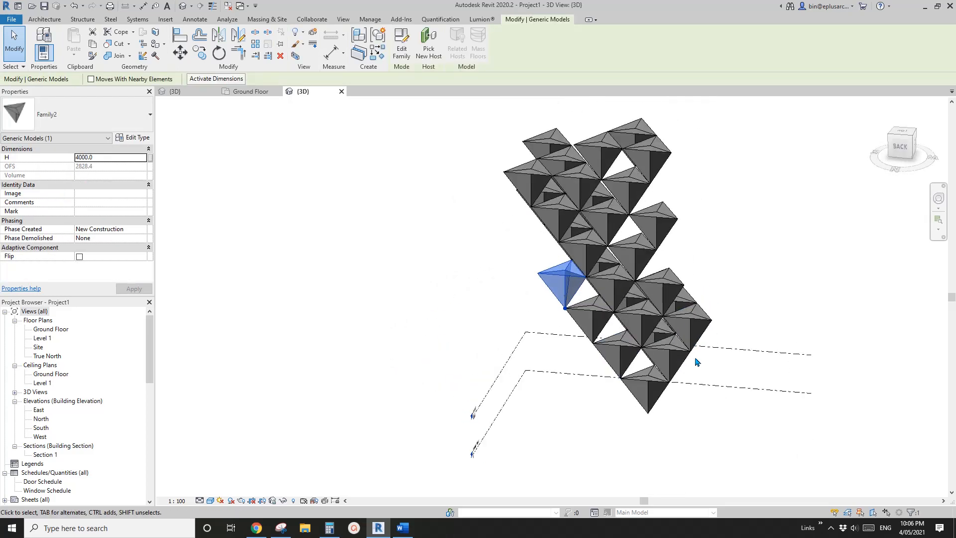
{"action": "left_click", "coordinate": [660, 393]}
{"action": "middle_click_drag", "start_coordinate": [696, 372], "coordinate": [580, 376]}
{"action": "scroll", "coordinate": [559, 385], "scroll_direction": "up", "scroll_amount": 1}
{"action": "left_click", "coordinate": [580, 376]}
{"action": "left_click", "coordinate": [570, 343]}
{"action": "middle_click_drag", "start_coordinate": [570, 344], "coordinate": [526, 362], "text": "shift"}
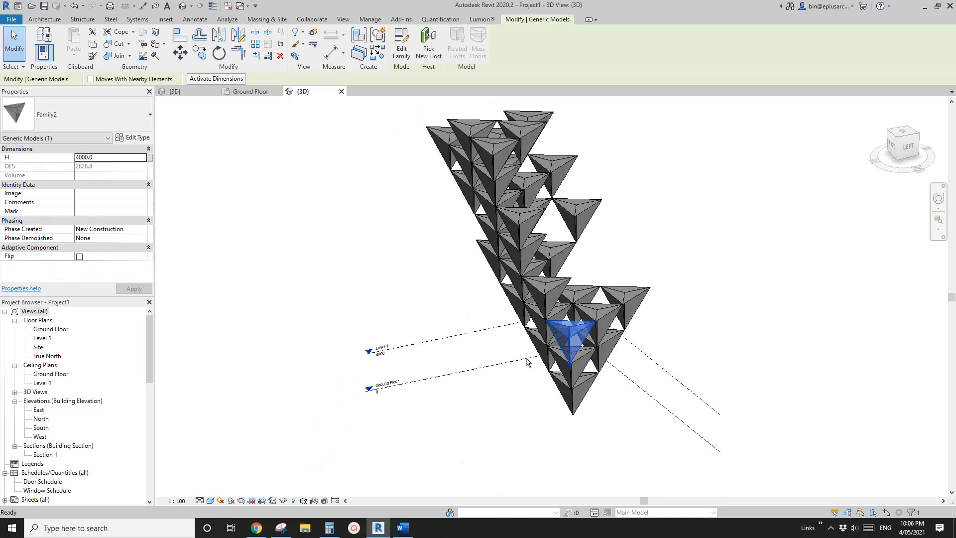
{"action": "scroll", "coordinate": [626, 363], "scroll_direction": "up", "scroll_amount": 1}
{"action": "middle_click_drag", "start_coordinate": [626, 363], "coordinate": [592, 367], "text": "shift"}
Check the instance properties of the lowest tetrahedron in the stack and clear the selection
{"action": "left_click", "coordinate": [593, 405]}
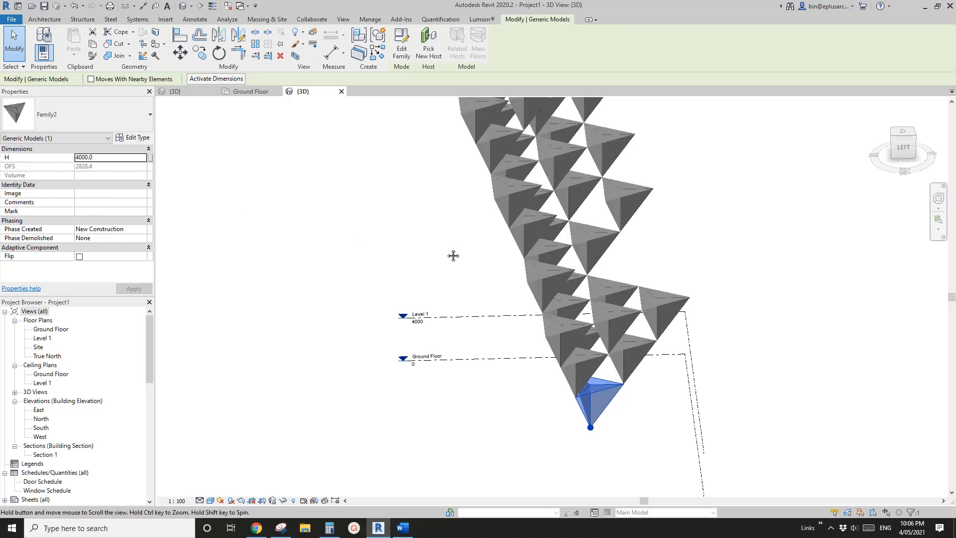
{"action": "middle_click_drag", "start_coordinate": [453, 256], "coordinate": [436, 258]}
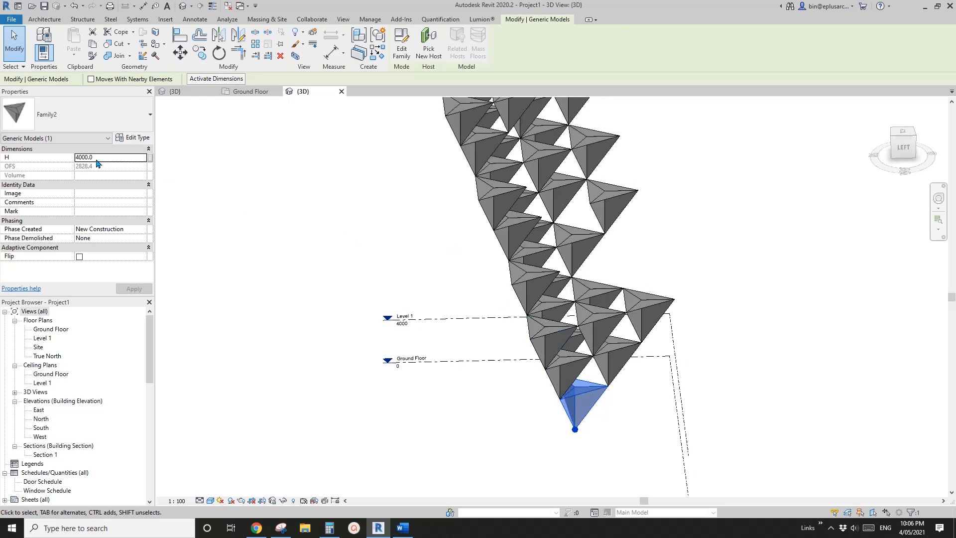
{"action": "left_click", "coordinate": [326, 163]}
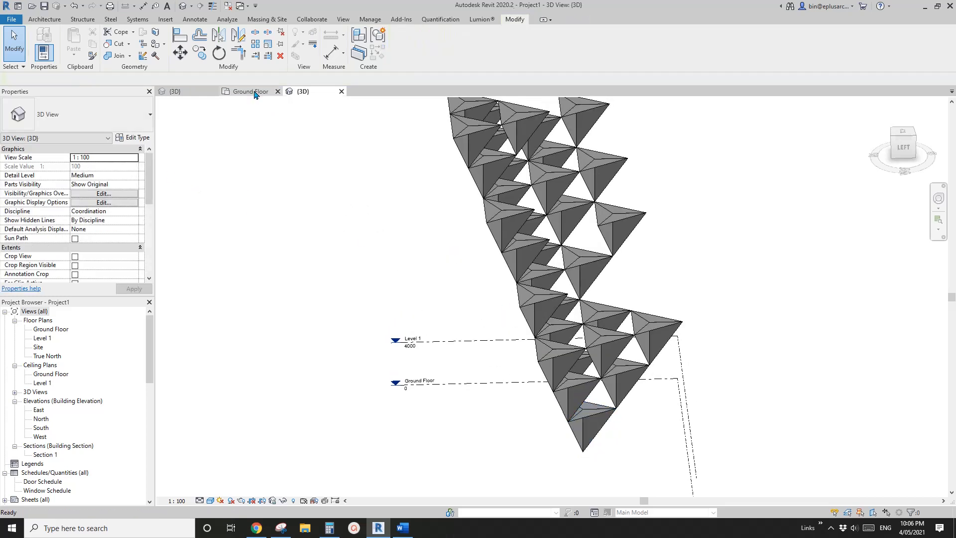
Return to the tetrahedron family's 3D view and open its family types to edit the dimension parameters
{"action": "left_click", "coordinate": [250, 92]}
{"action": "left_click", "coordinate": [194, 94]}
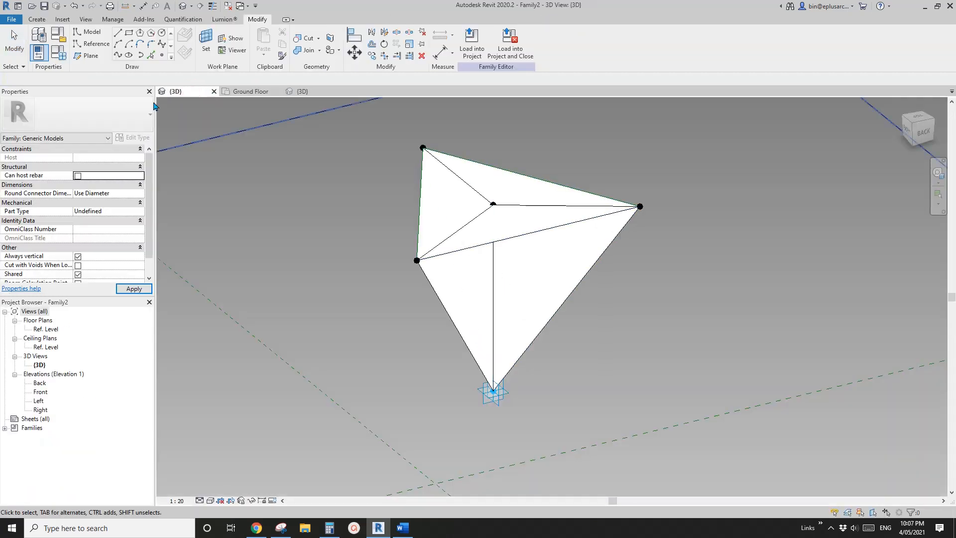
{"action": "left_click", "coordinate": [58, 51]}
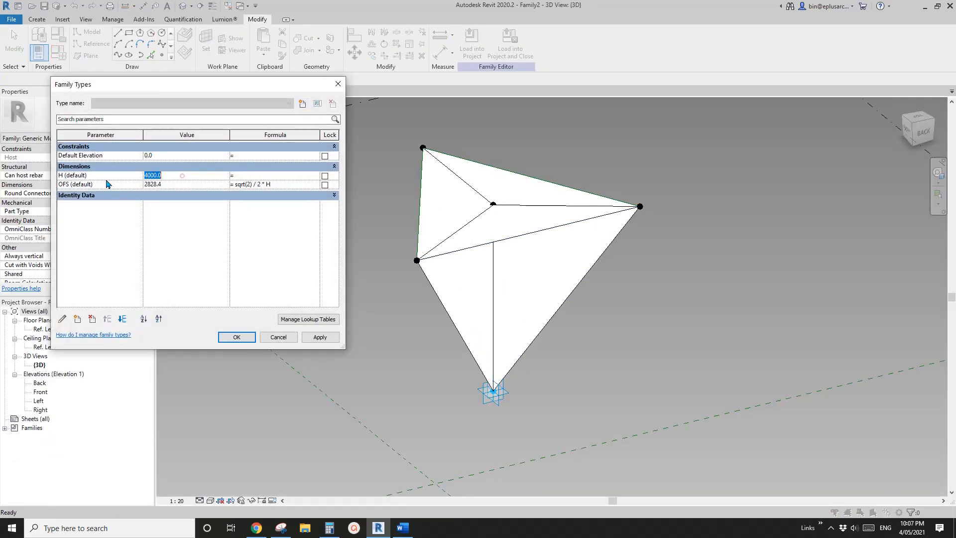
{"action": "left_click", "coordinate": [103, 176]}
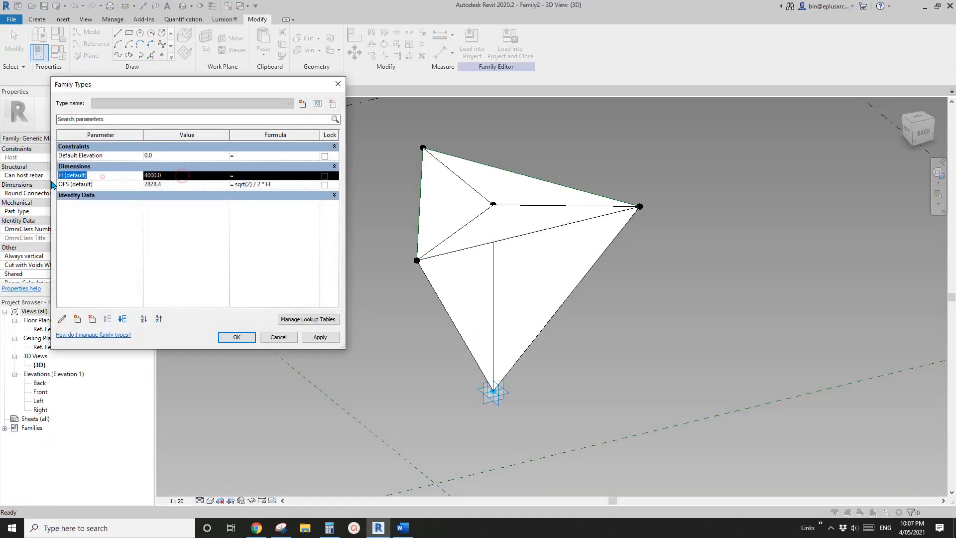
Try to change the OFS parameter from an instance to a type parameter
{"action": "left_click", "coordinate": [90, 185]}
{"action": "left_click", "coordinate": [63, 318]}
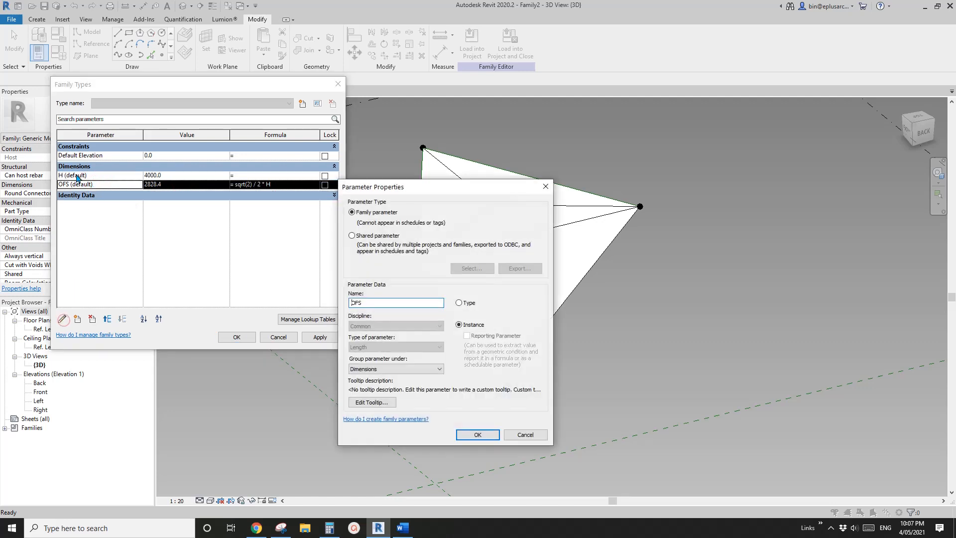
{"action": "left_click", "coordinate": [478, 434]}
{"action": "left_click", "coordinate": [282, 250]}
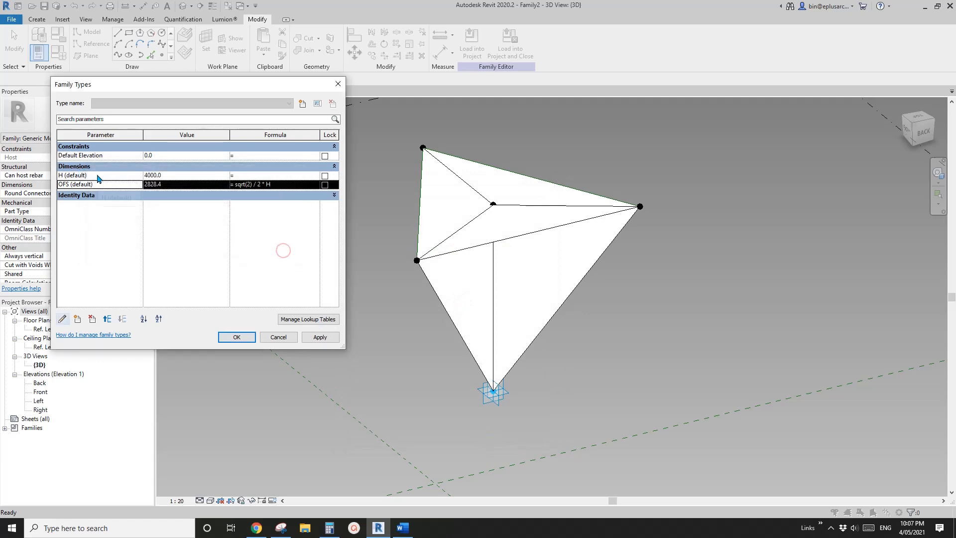
Change H and OFS, in that order, from instance to type parameters and accept the family types
{"action": "left_click", "coordinate": [97, 175]}
{"action": "left_click", "coordinate": [64, 318]}
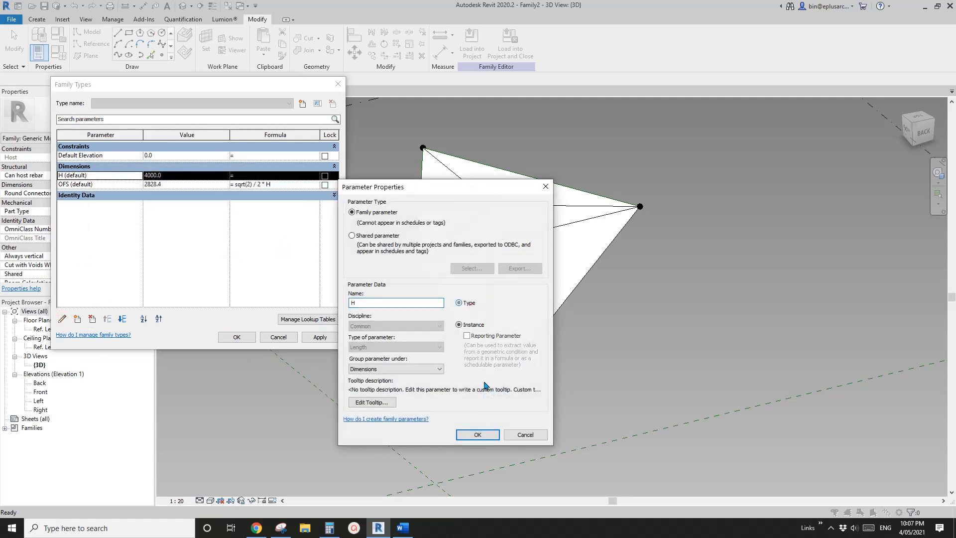
{"action": "left_click", "coordinate": [489, 434]}
{"action": "left_click", "coordinate": [96, 185]}
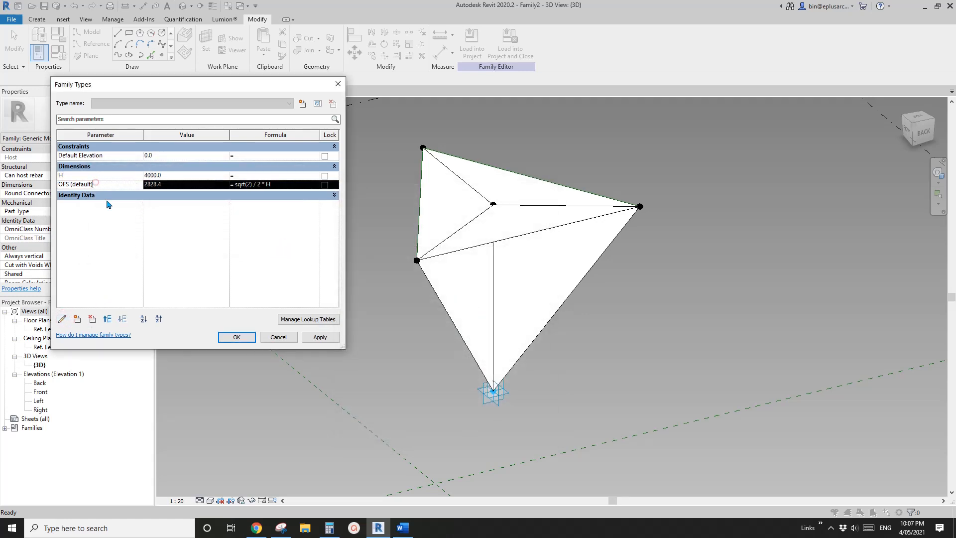
{"action": "left_click", "coordinate": [63, 319]}
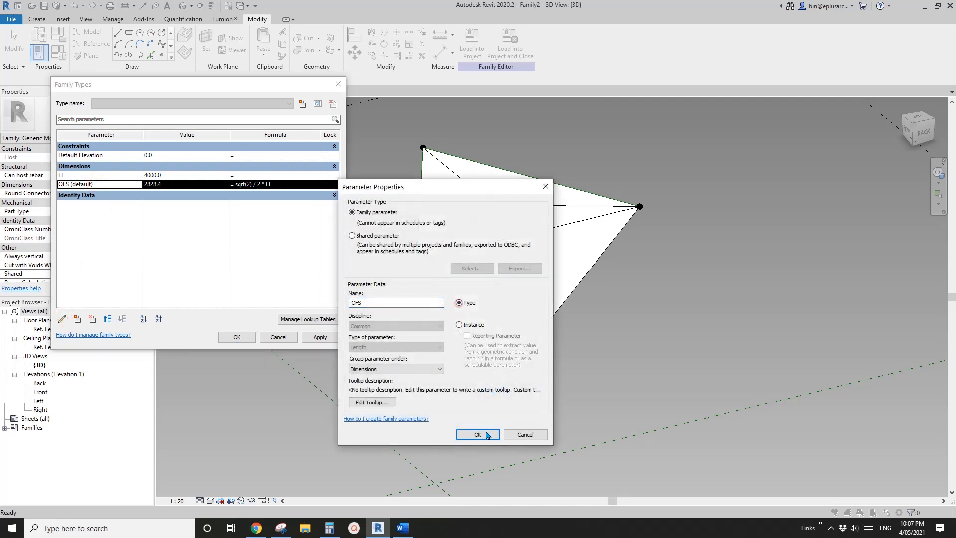
{"action": "left_click", "coordinate": [488, 435]}
{"action": "left_click", "coordinate": [239, 337]}
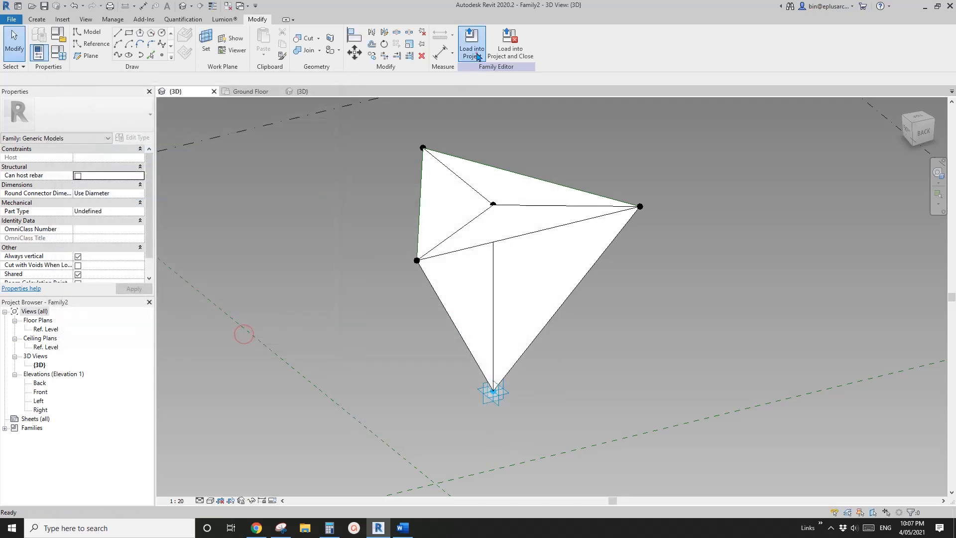
Load the family into the project, overwriting the existing version, and return to the project's 3D view
{"action": "left_click", "coordinate": [476, 57]}
{"action": "left_click", "coordinate": [474, 252]}
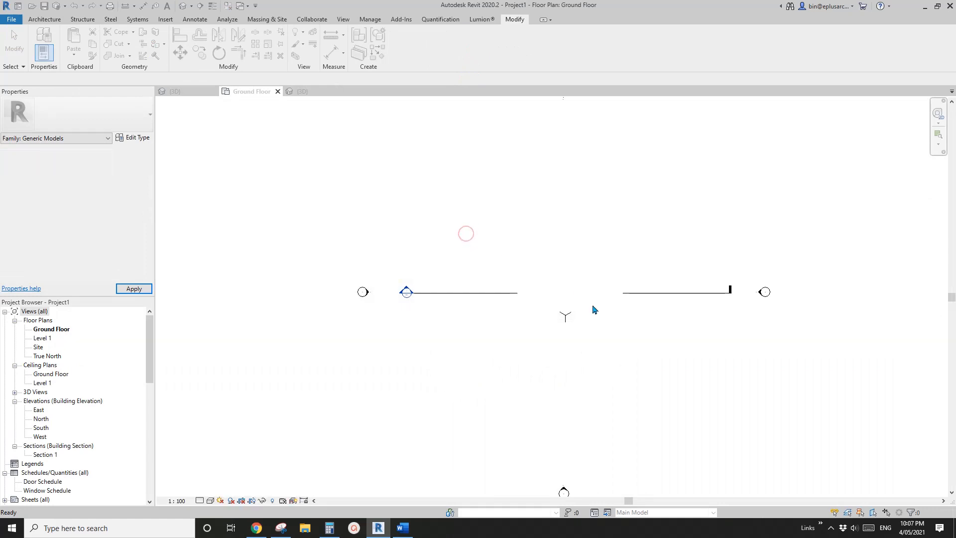
{"action": "key", "text": "ctrl+Tab"}
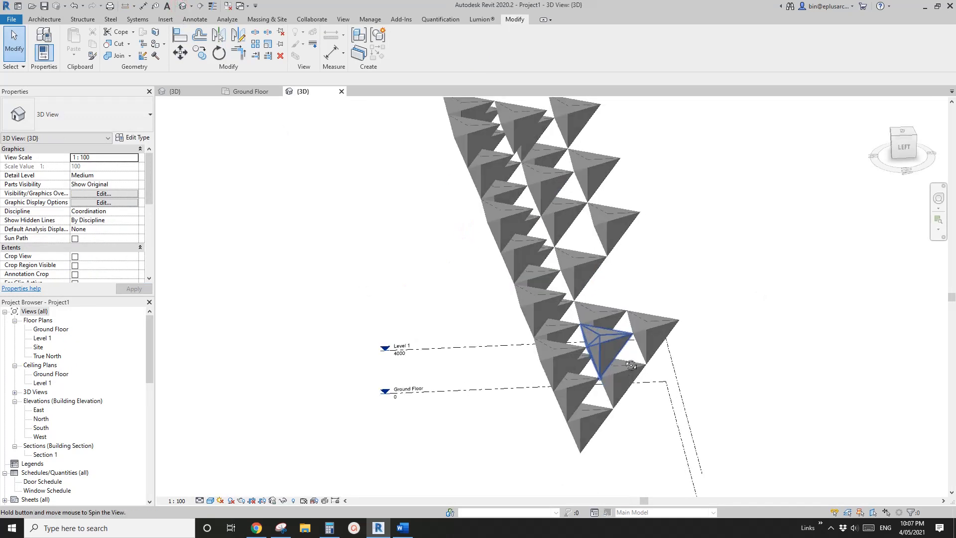
Reduce the H type parameter through the lowest tetrahedron's type properties to shrink all instances
{"action": "middle_click_drag", "start_coordinate": [630, 365], "coordinate": [631, 367], "text": "shift"}
{"action": "left_click", "coordinate": [595, 435]}
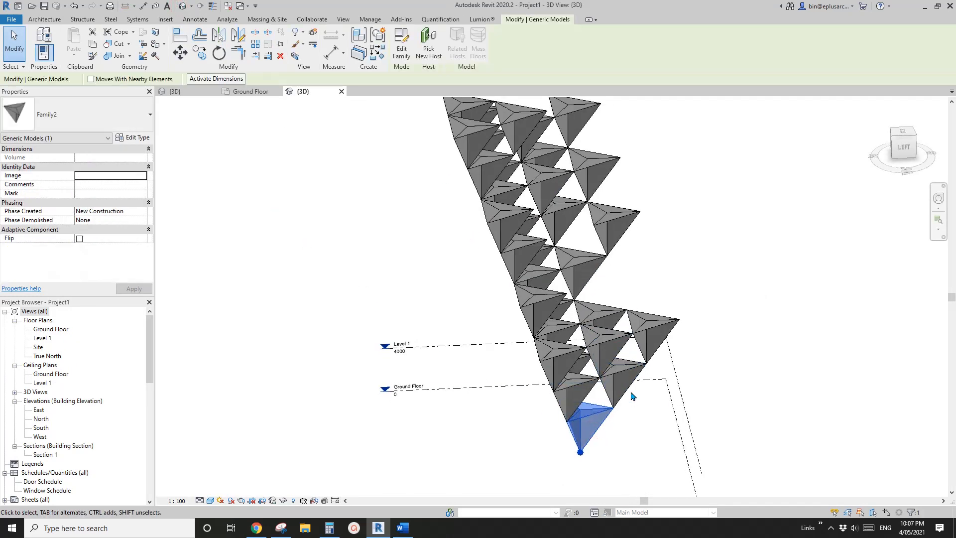
{"action": "left_click", "coordinate": [132, 139]}
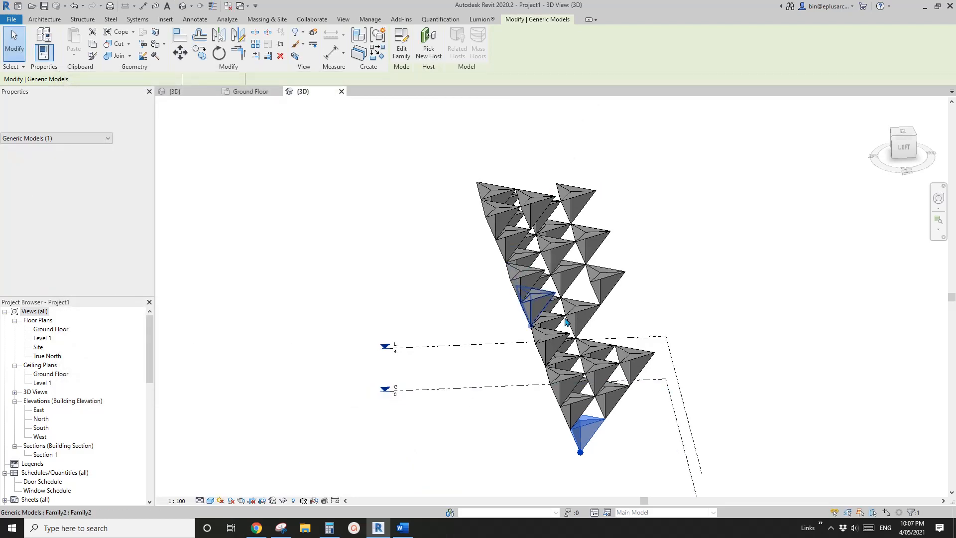
Set the tetrahedron type's H to 5000 through an instance in the upper stack, and check the resized cluster
{"action": "middle_click_drag", "start_coordinate": [627, 251], "coordinate": [606, 318], "text": "shift"}
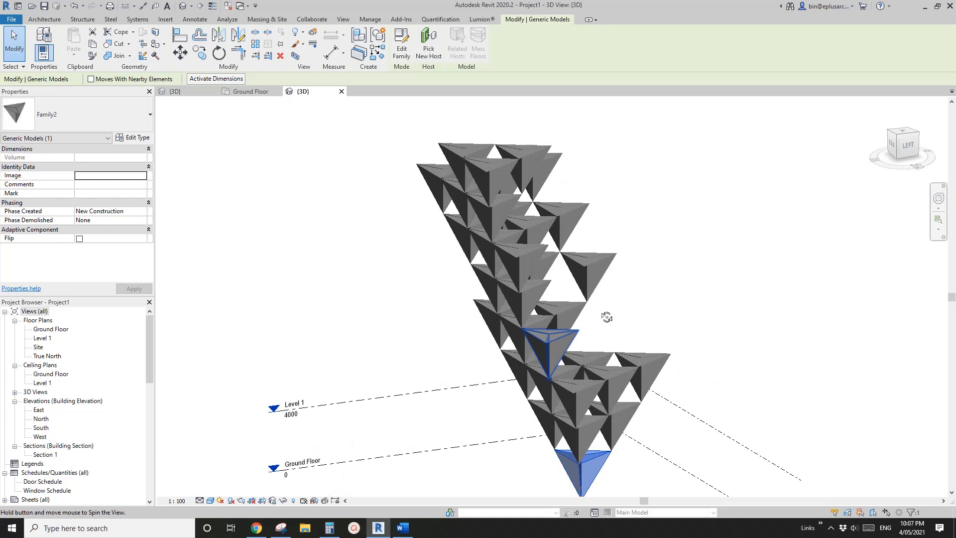
{"action": "left_click", "coordinate": [501, 229]}
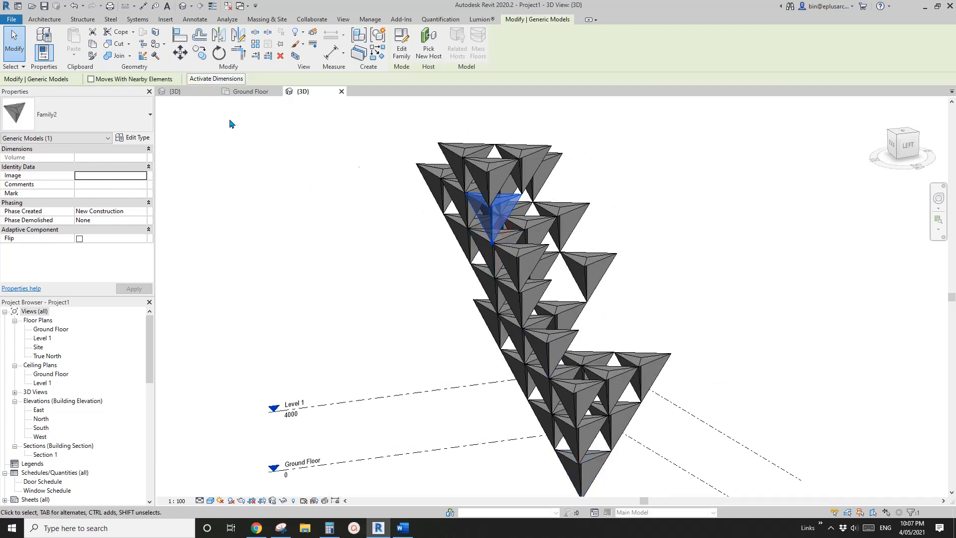
{"action": "left_click", "coordinate": [140, 138]}
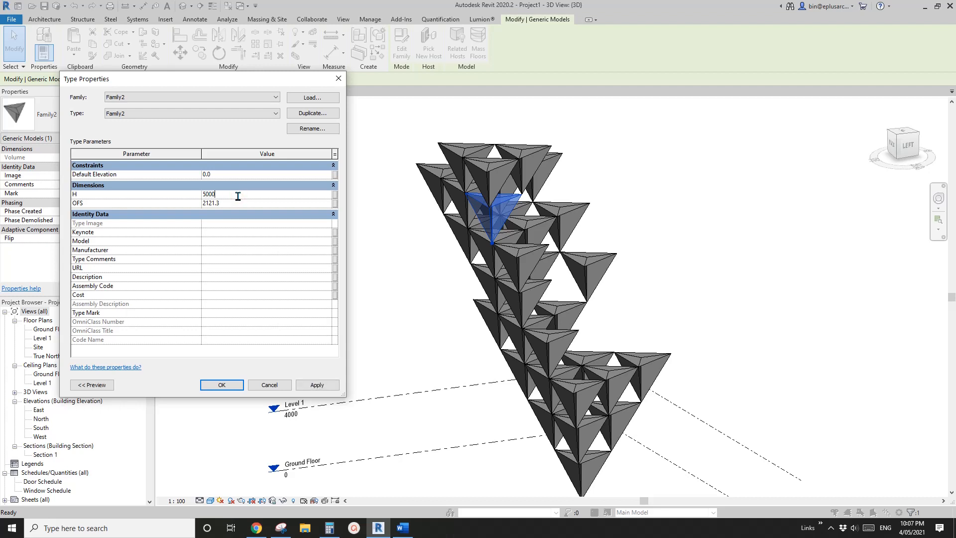
{"action": "left_click", "coordinate": [233, 383]}
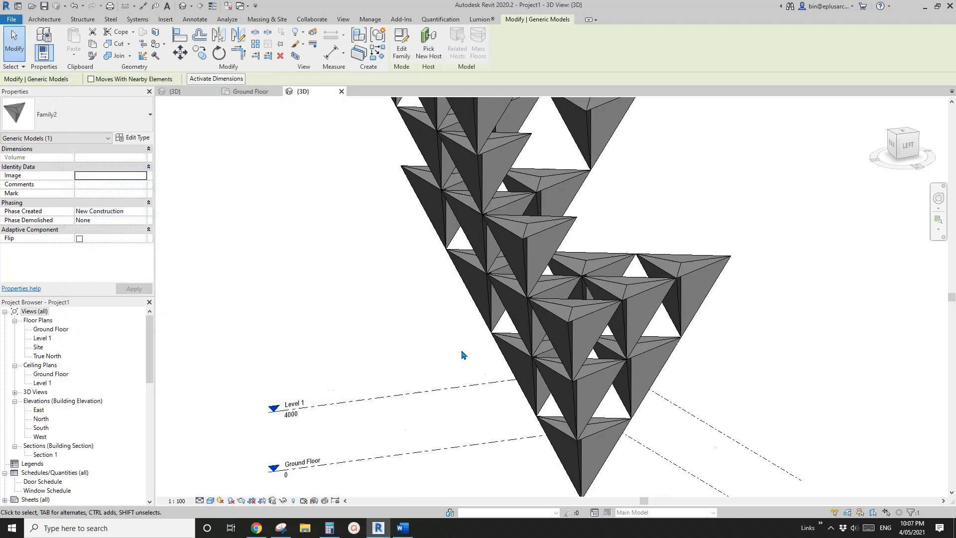
{"action": "scroll", "coordinate": [462, 354], "scroll_direction": "down", "scroll_amount": 5}
{"action": "middle_click_drag", "start_coordinate": [462, 354], "coordinate": [543, 333], "text": "shift"}
{"action": "left_click", "coordinate": [304, 343]}
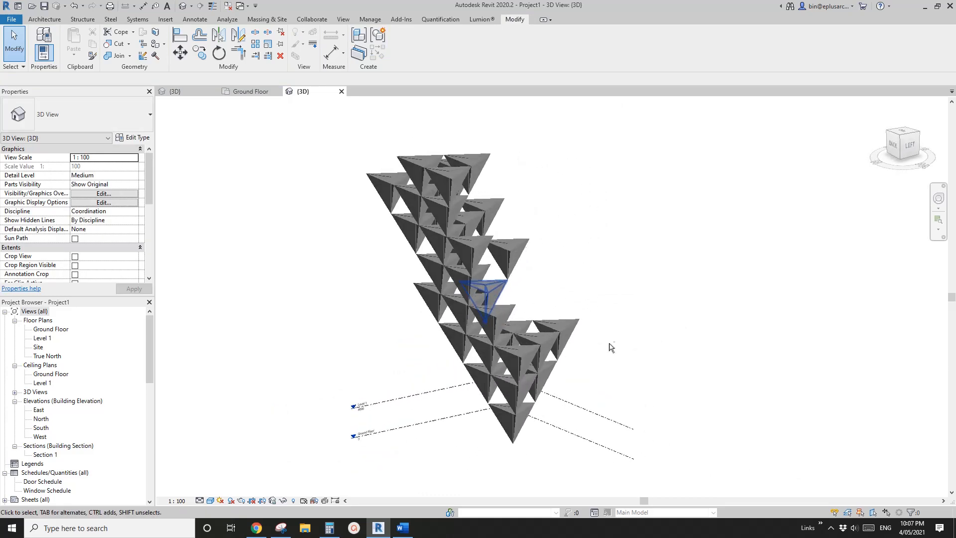
{"action": "scroll", "coordinate": [540, 334], "scroll_direction": "up", "scroll_amount": 5}
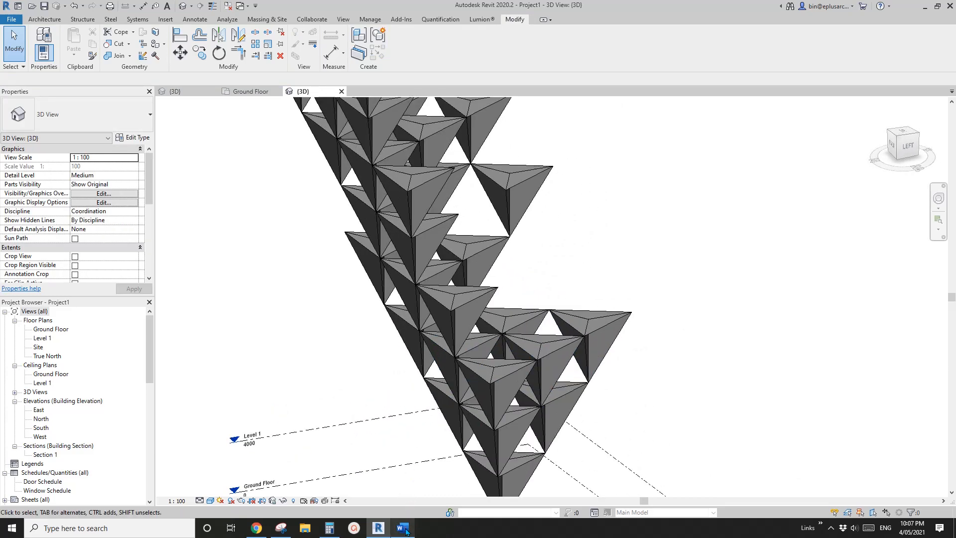
View the Osaka Expo 1970 photo in the Word ideas document, and examine the tetrahedron cluster in Revit from several sides
{"action": "left_click", "coordinate": [405, 530]}
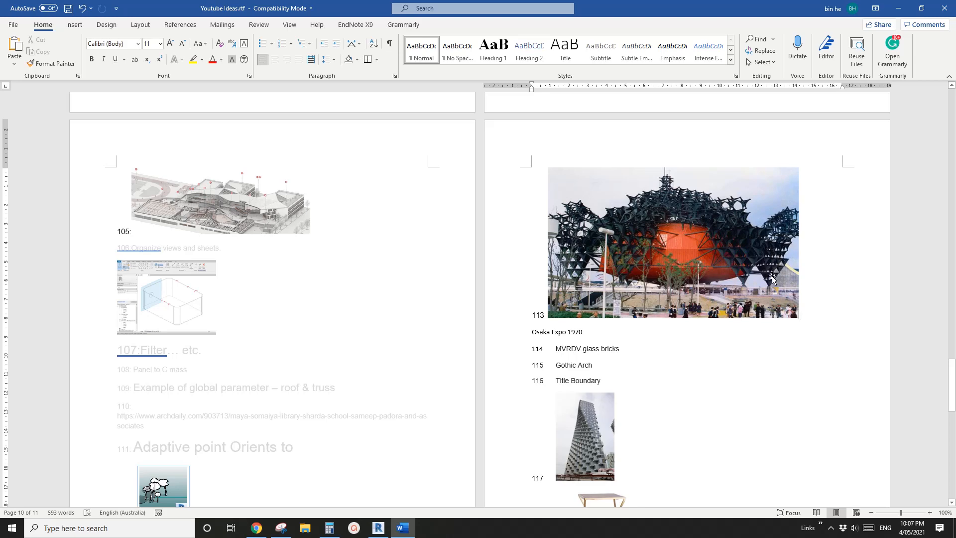
{"action": "left_click", "coordinate": [379, 528]}
{"action": "scroll", "coordinate": [577, 317], "scroll_direction": "up", "scroll_amount": 5}
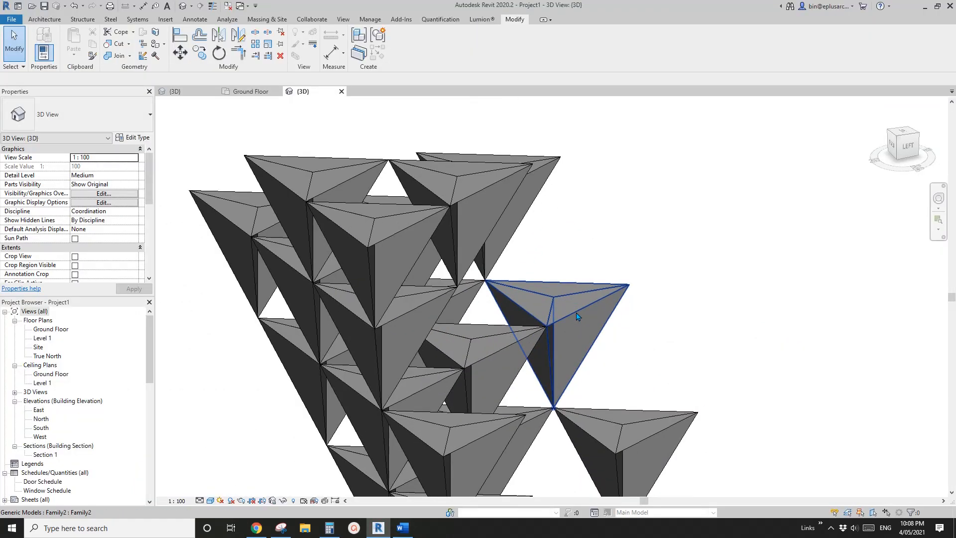
{"action": "left_click", "coordinate": [577, 317]}
{"action": "middle_click_drag", "start_coordinate": [576, 317], "coordinate": [595, 334], "text": "shift"}
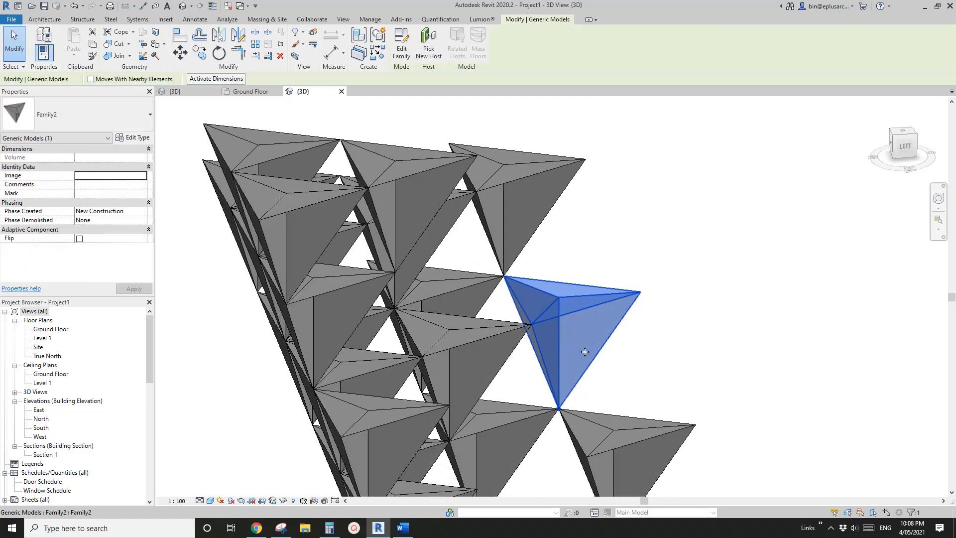
{"action": "middle_click_drag", "start_coordinate": [532, 348], "coordinate": [672, 352], "text": "shift"}
{"action": "key", "text": "Escape"}
{"action": "scroll", "coordinate": [551, 326], "scroll_direction": "down", "scroll_amount": 4}
{"action": "scroll", "coordinate": [485, 343], "scroll_direction": "up", "scroll_amount": 2}
{"action": "left_click", "coordinate": [672, 351]}
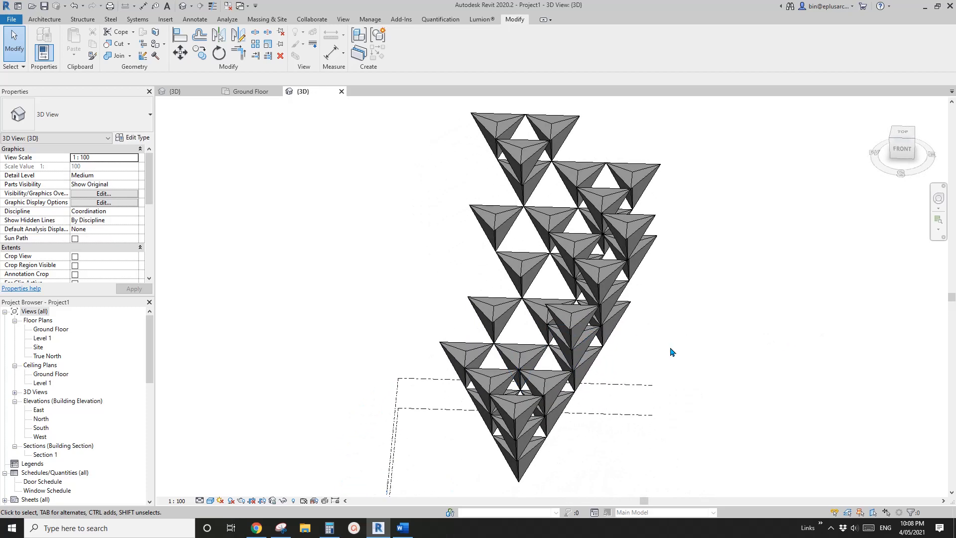